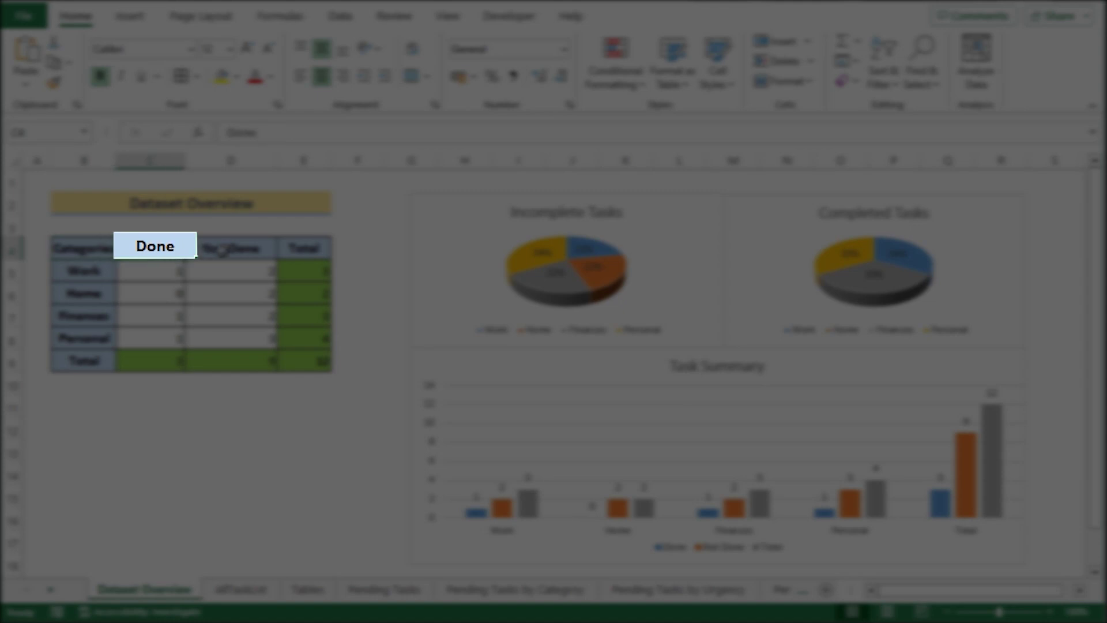
Step: Examine the Categories, Done, Not Done and Total columns of the Dataset Overview table
click(268, 256)
click(323, 254)
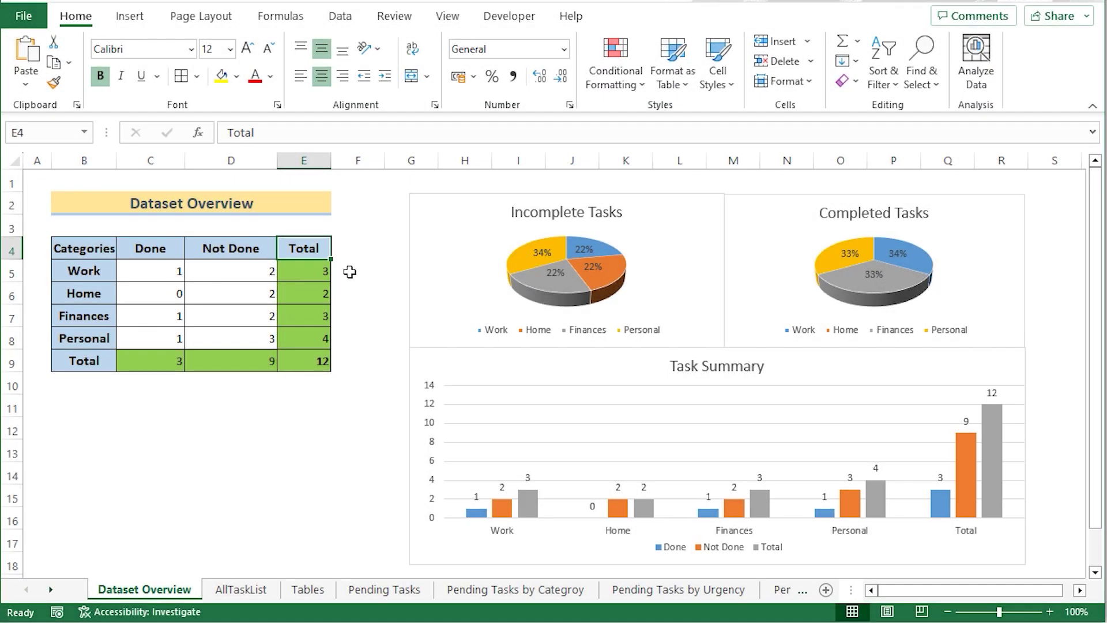
click(91, 160)
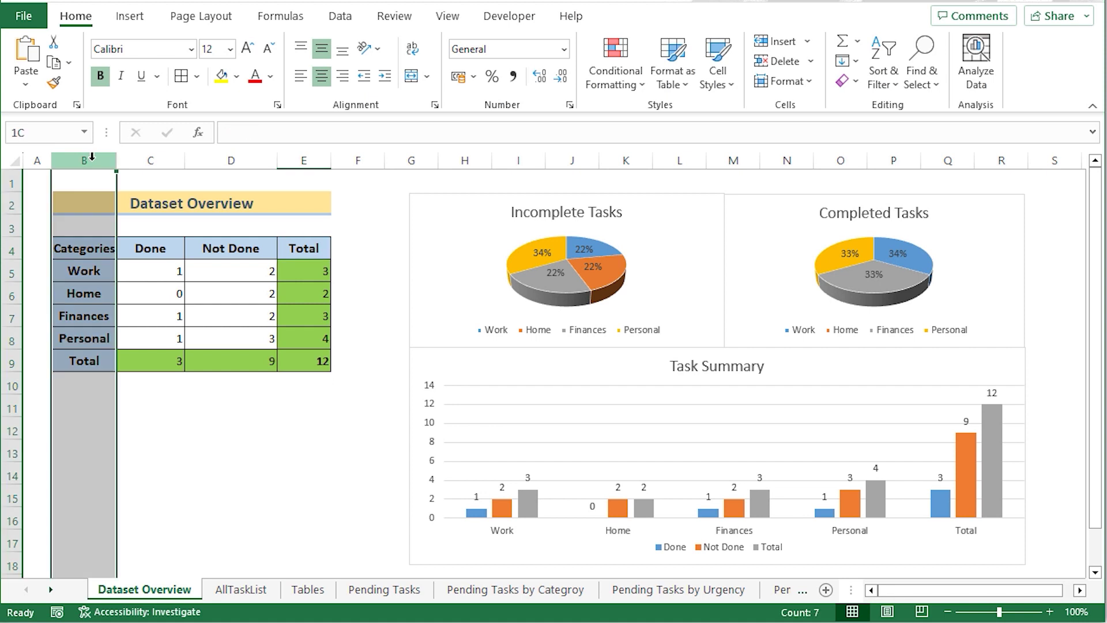
click(164, 161)
click(236, 162)
click(309, 164)
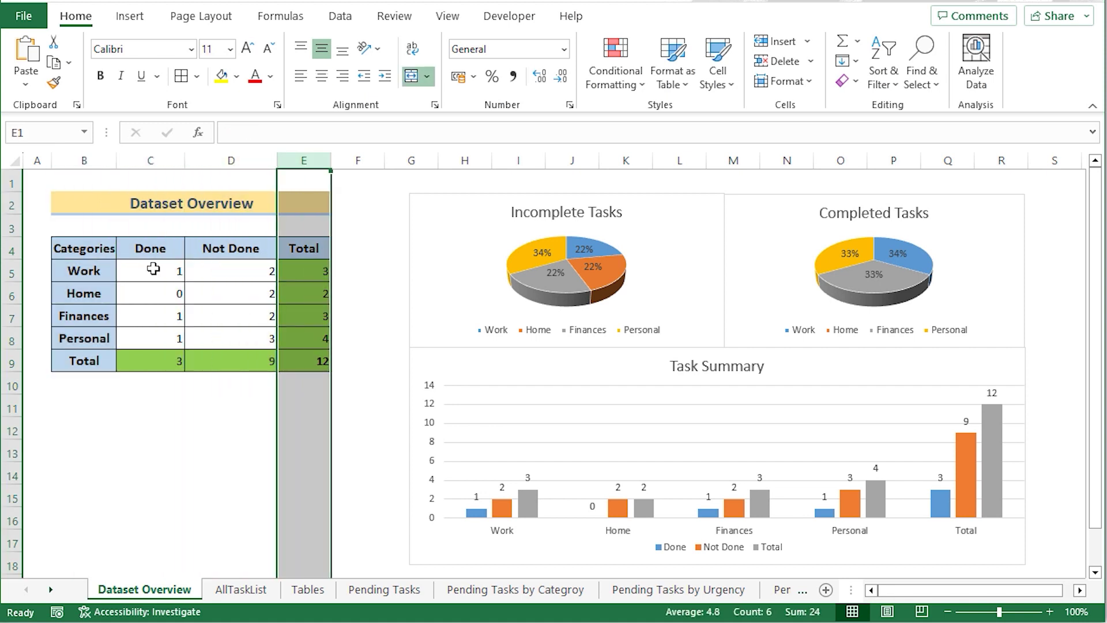
click(109, 249)
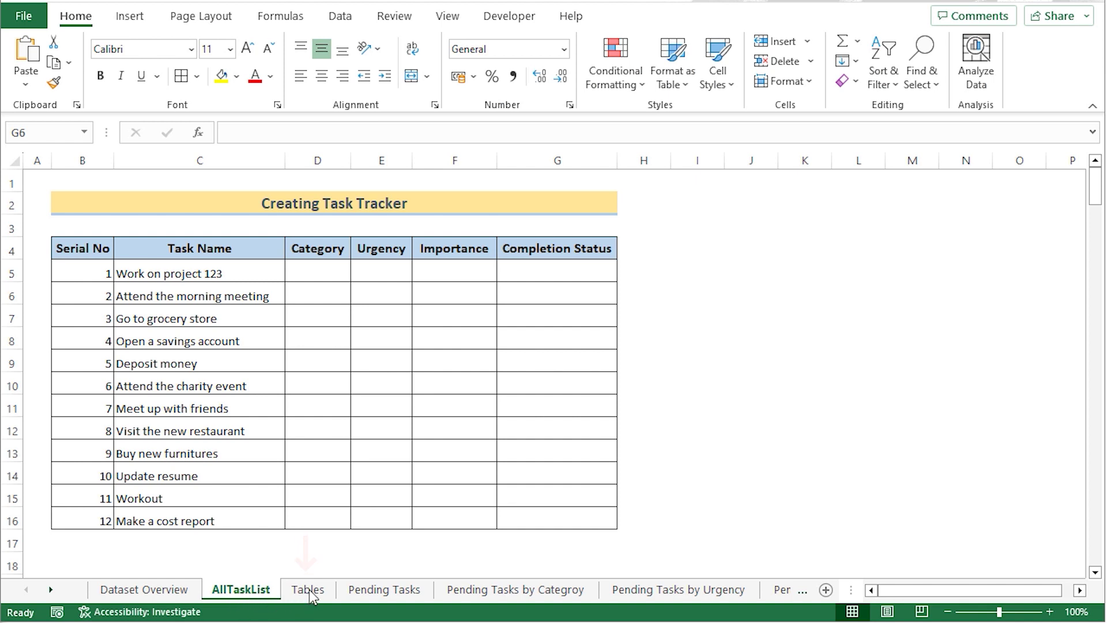
Step: Start a data validation rule for the first task's Category cell D5 that allows a List
click(306, 273)
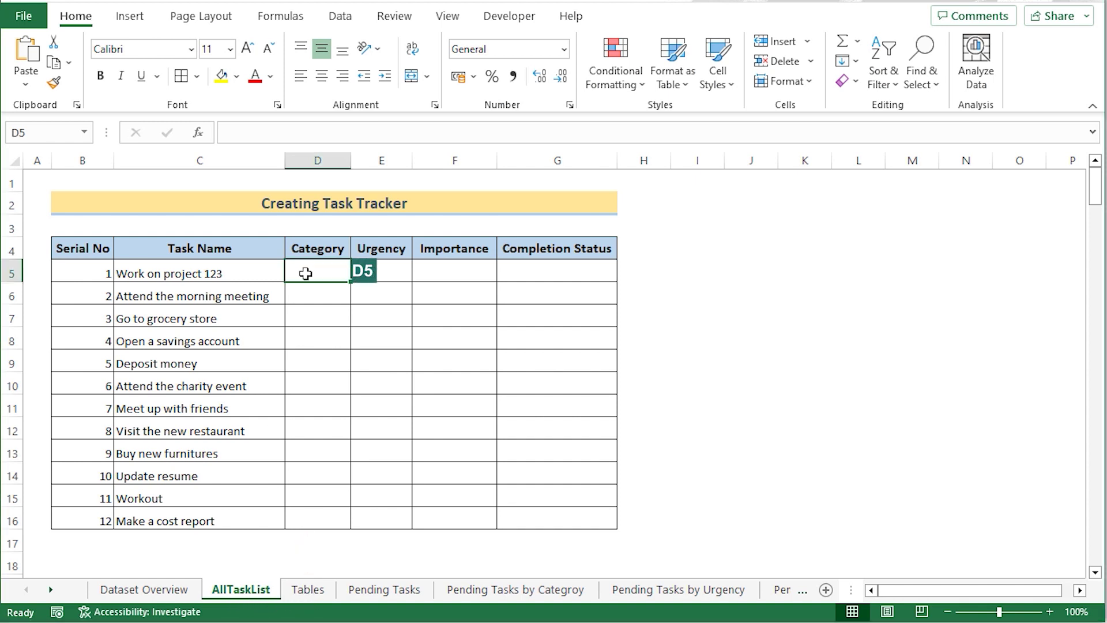
click(340, 17)
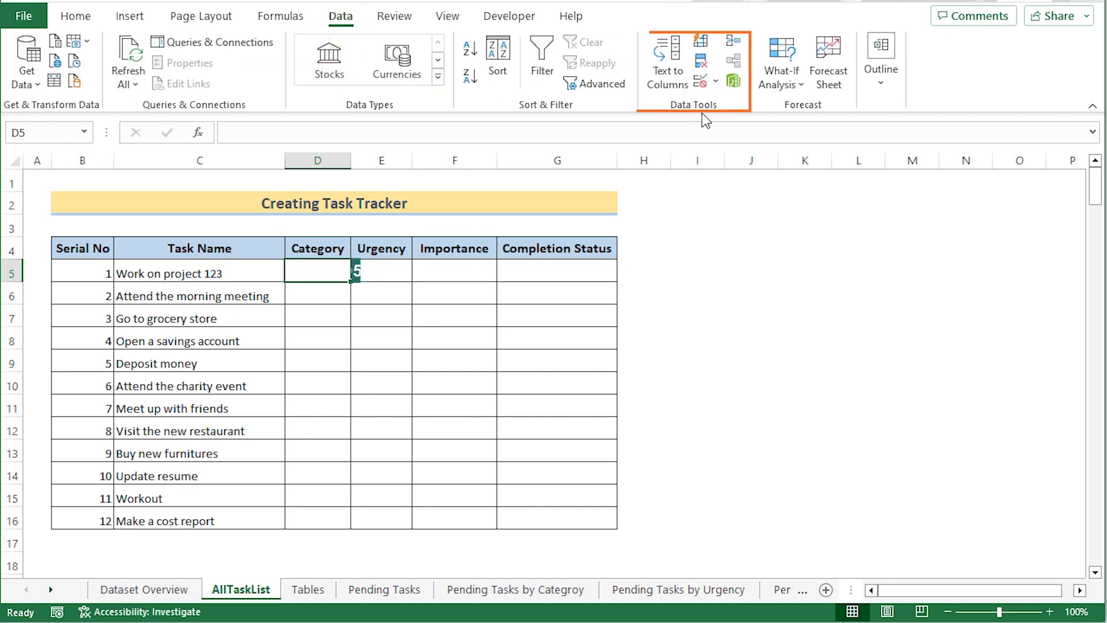
click(700, 82)
drag(732, 146, 759, 206)
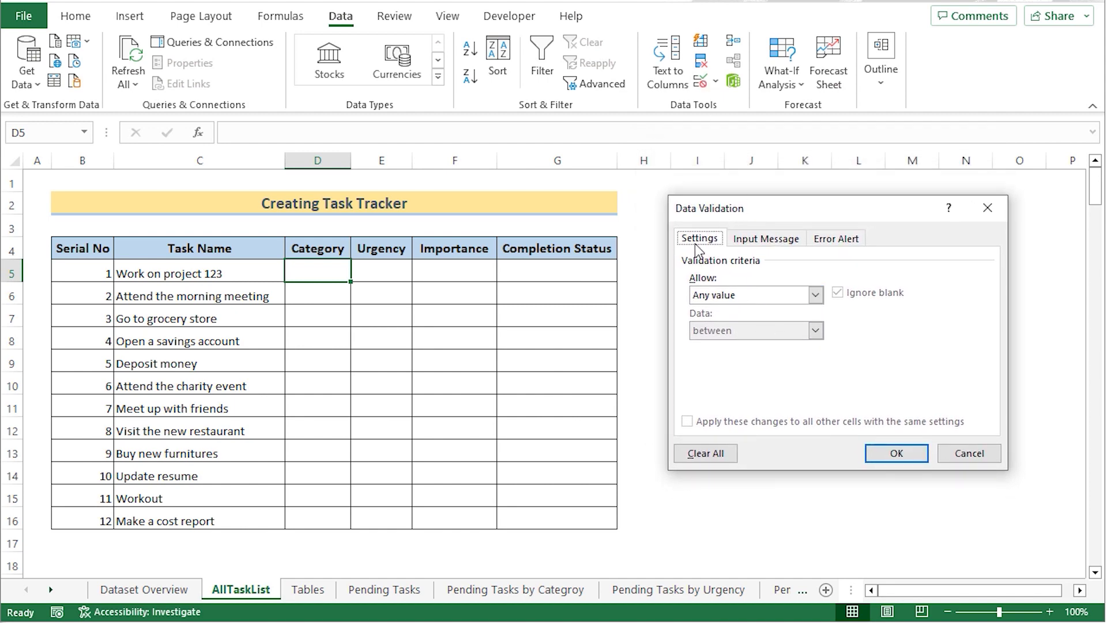
click(816, 295)
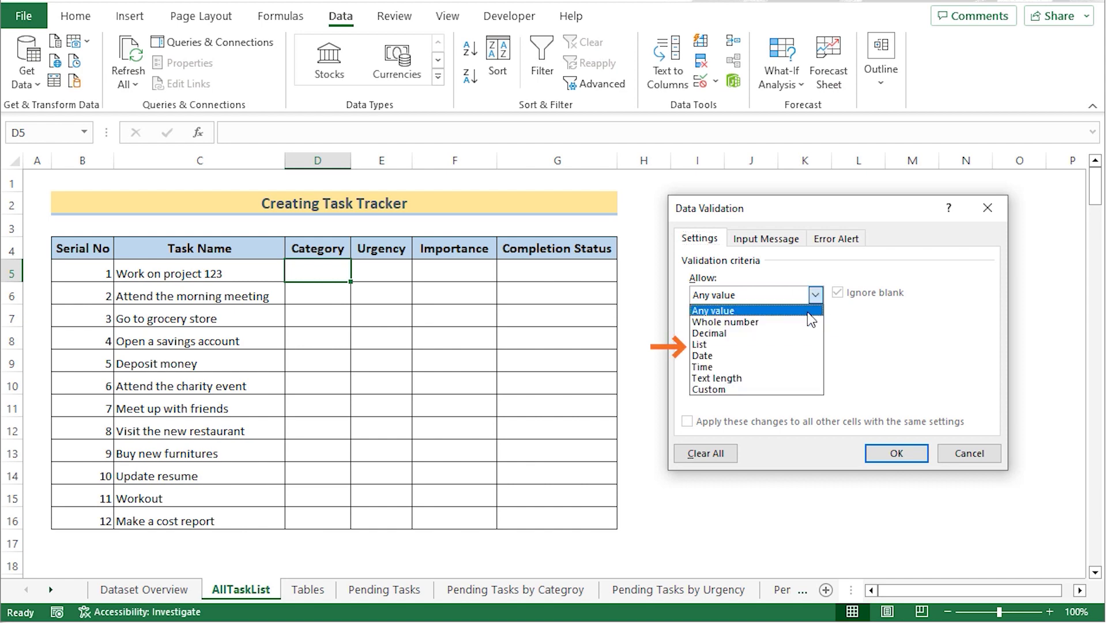
click(792, 346)
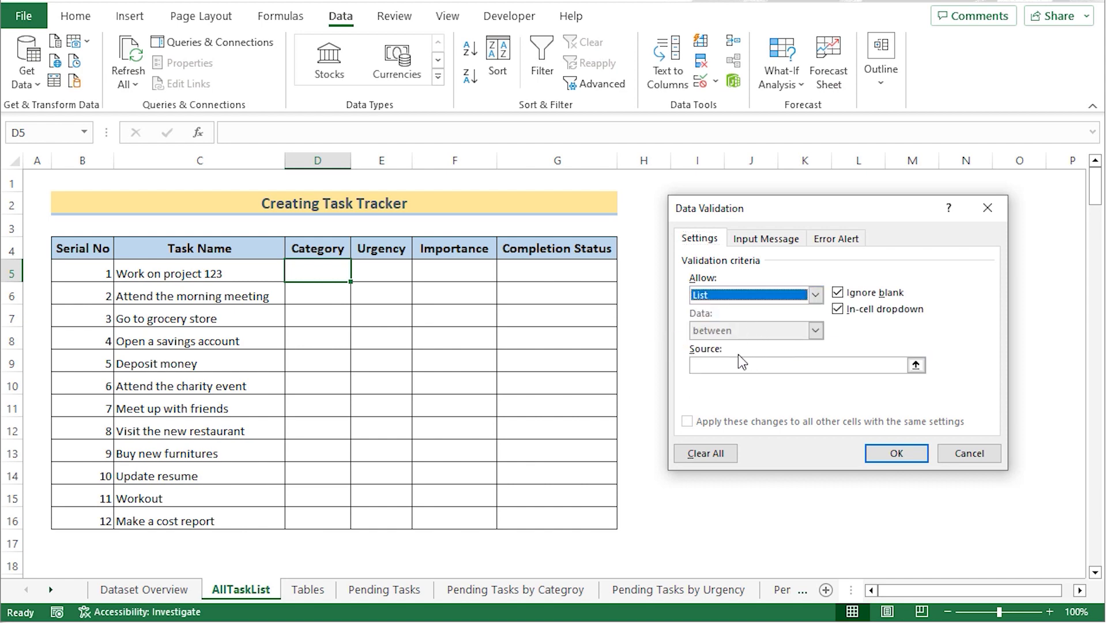
Step: Source the list from the categories in B5:B8 of the Tables sheet, apply the rule and choose Work in D5
click(715, 366)
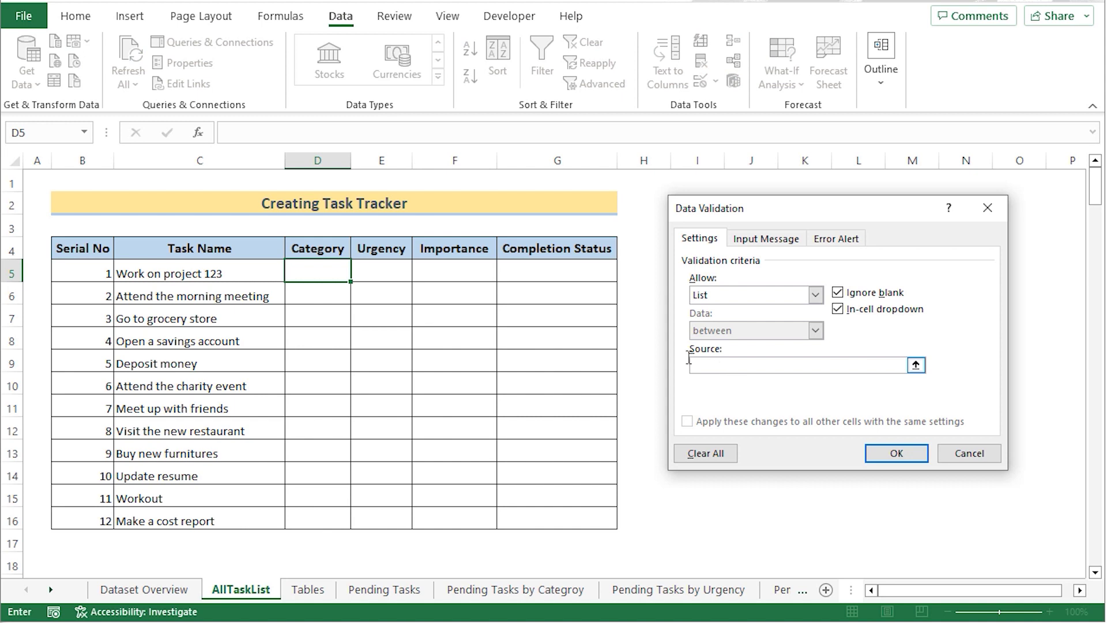
click(305, 589)
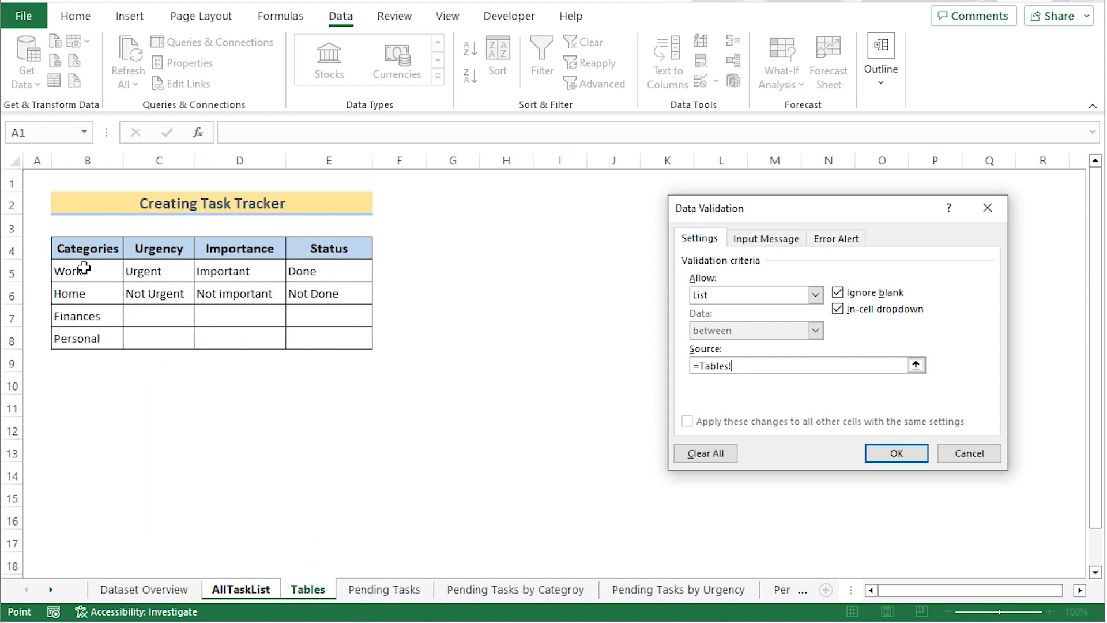
drag(85, 268, 99, 337)
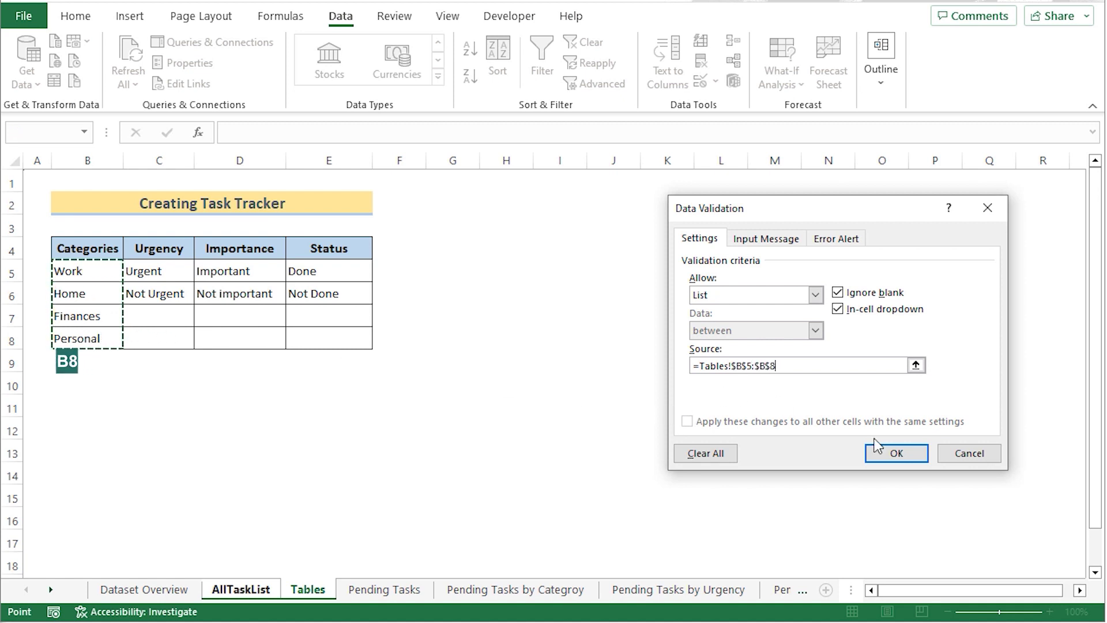
click(897, 453)
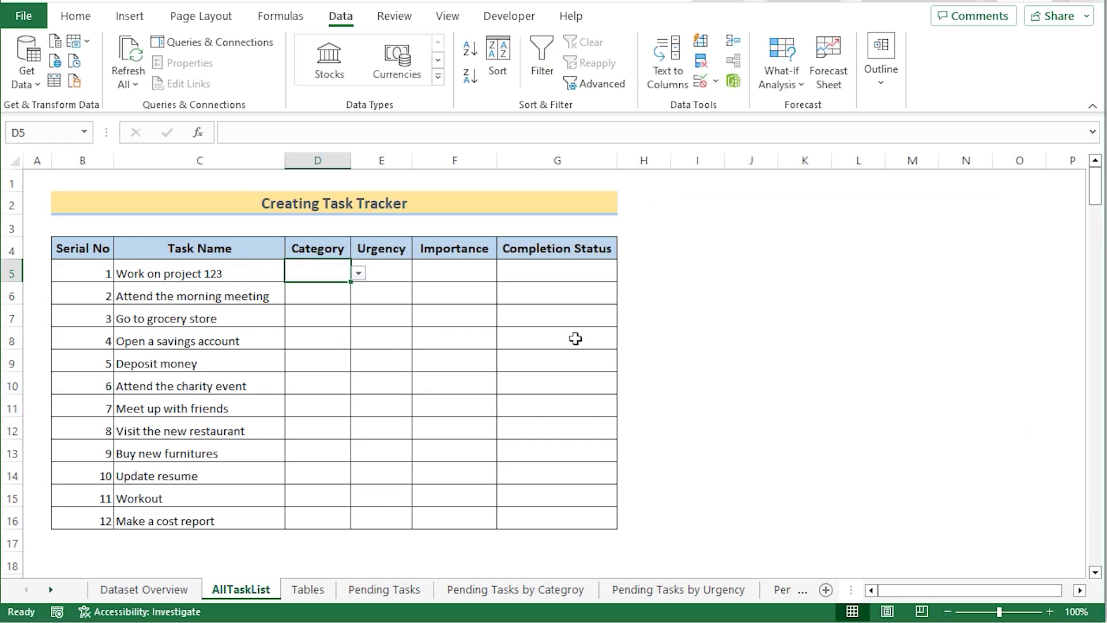
click(358, 273)
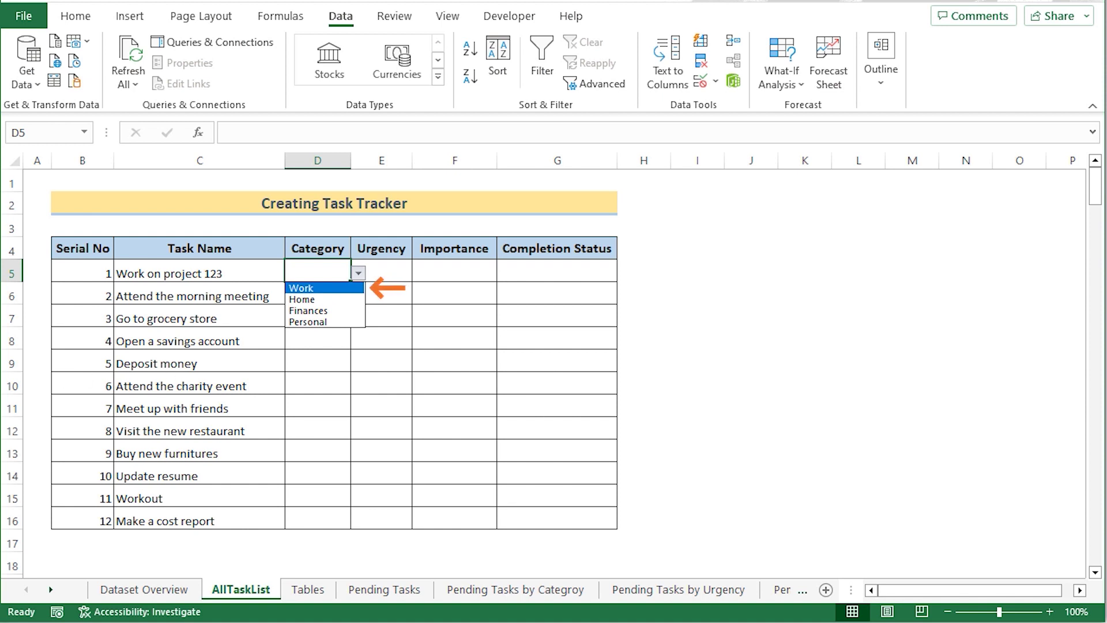
click(311, 286)
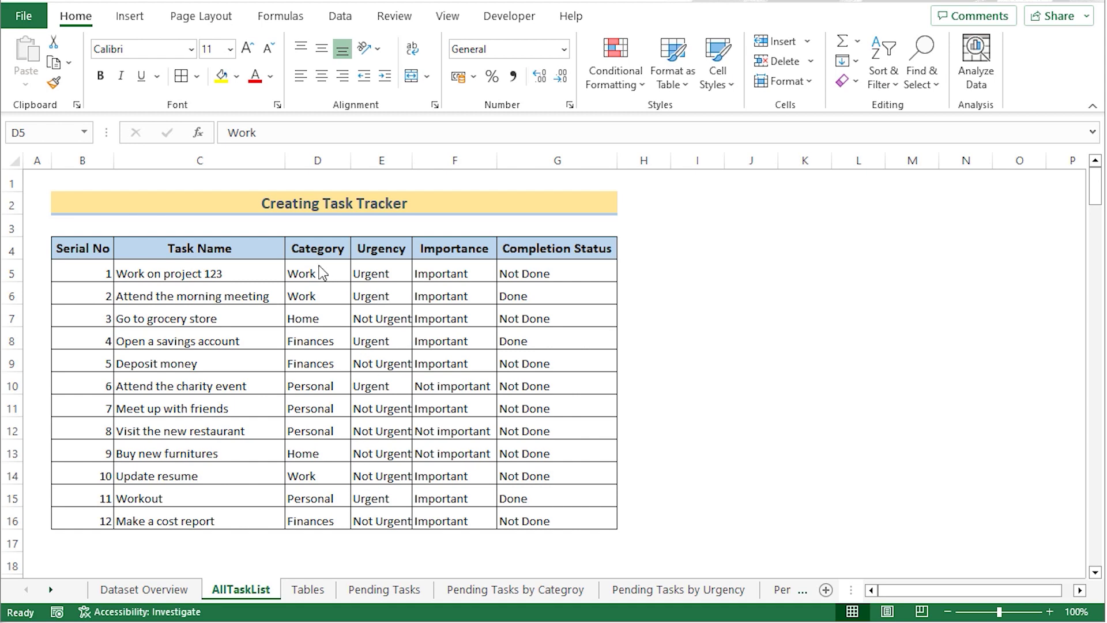
Step: Define the name Tasklist for columns B through G of the AllTaskList sheet
click(84, 249)
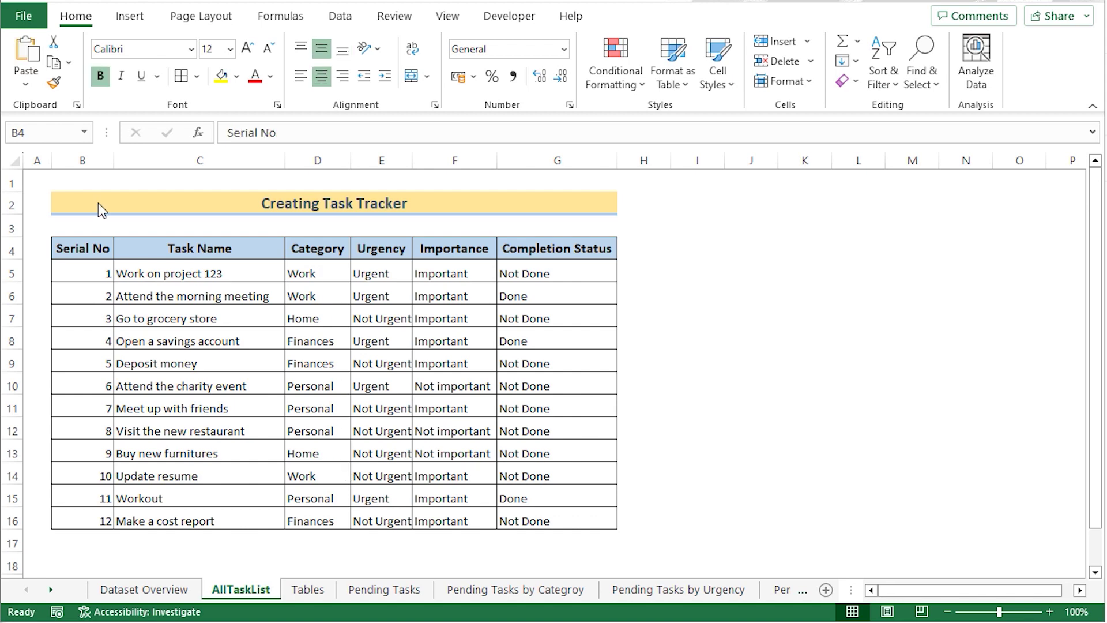
click(99, 162)
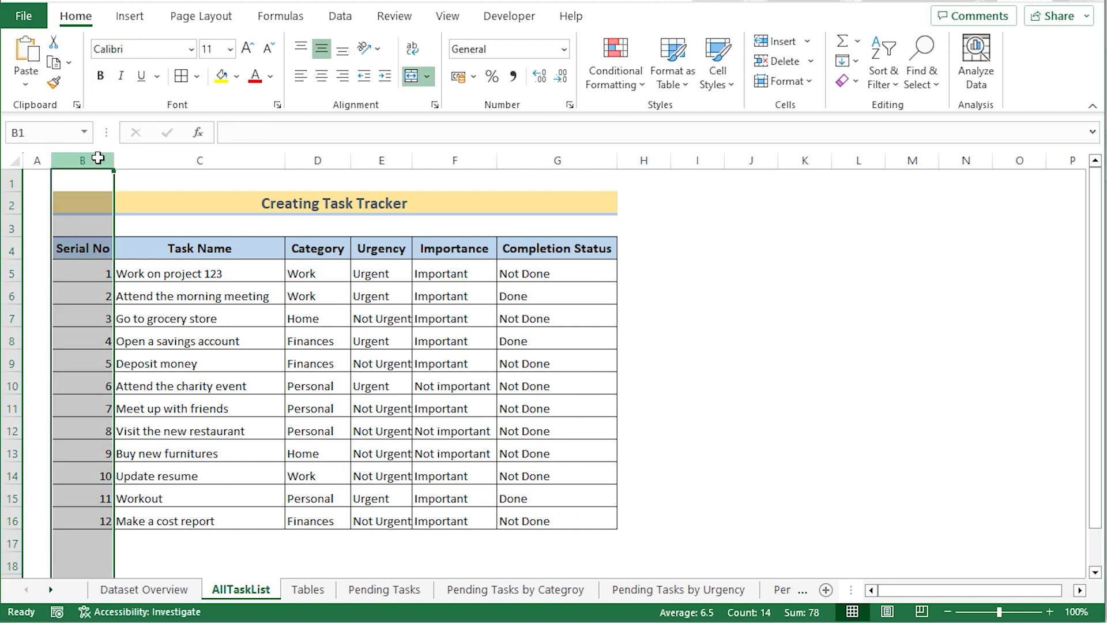
shift+click(564, 163)
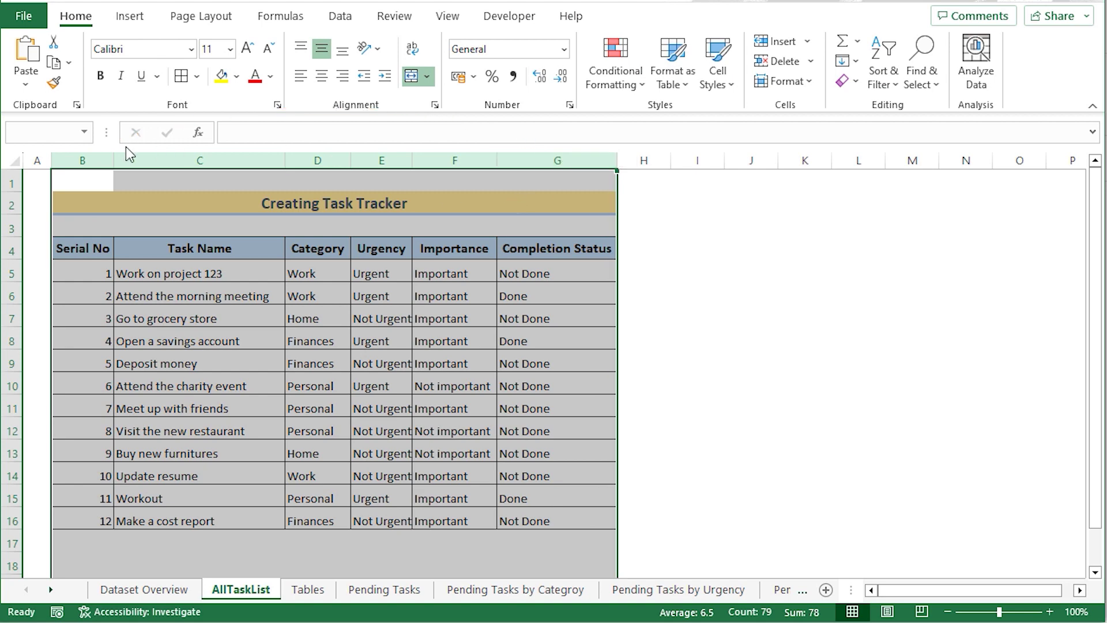
click(57, 134)
text(Tasklist)
key(Return)
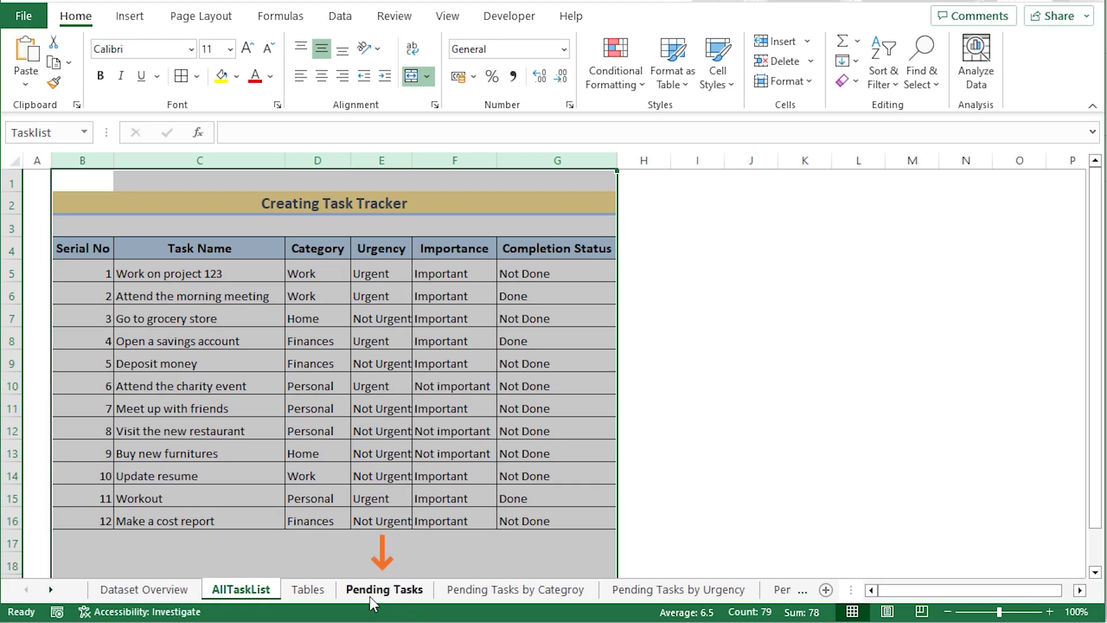
Step: Open the Pending Tasks sheet and review its headers from Serial No to Importance
click(377, 596)
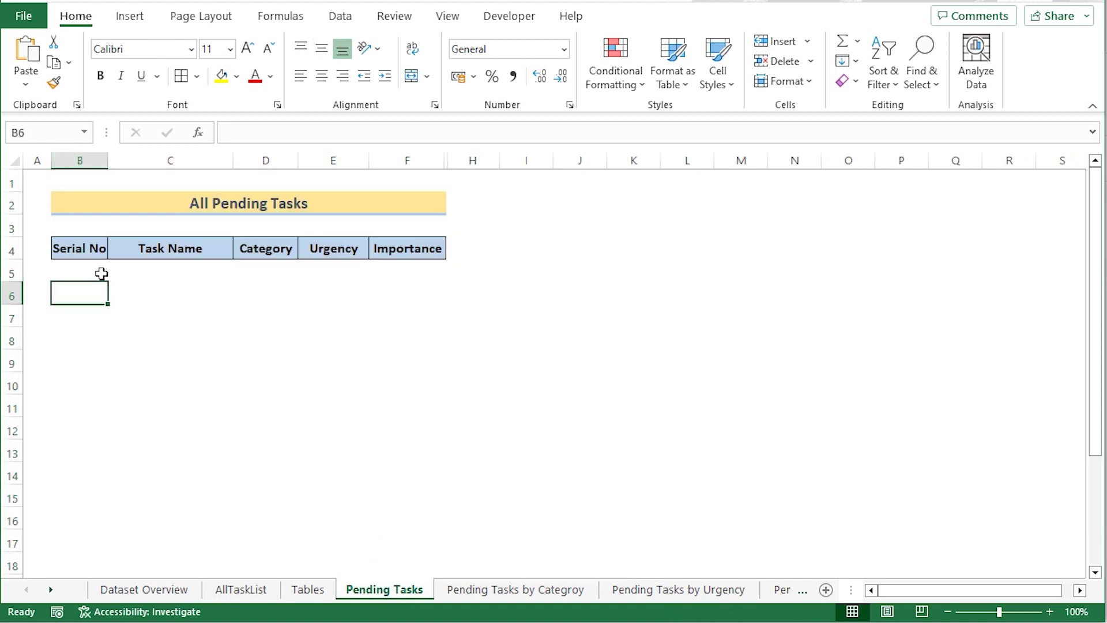
click(92, 252)
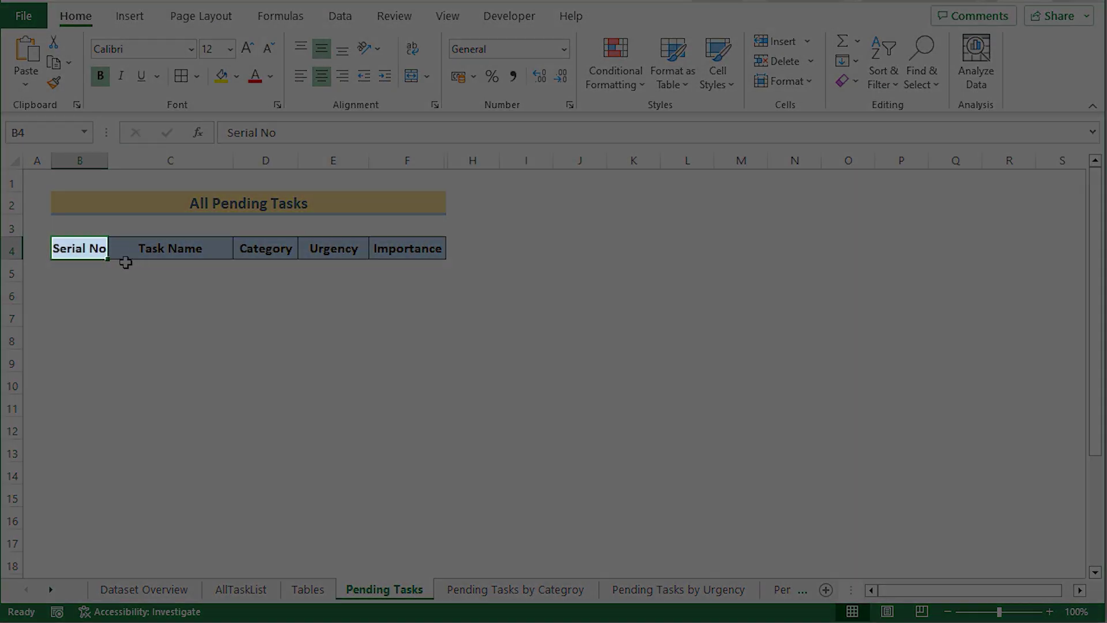
click(199, 254)
click(290, 254)
click(343, 253)
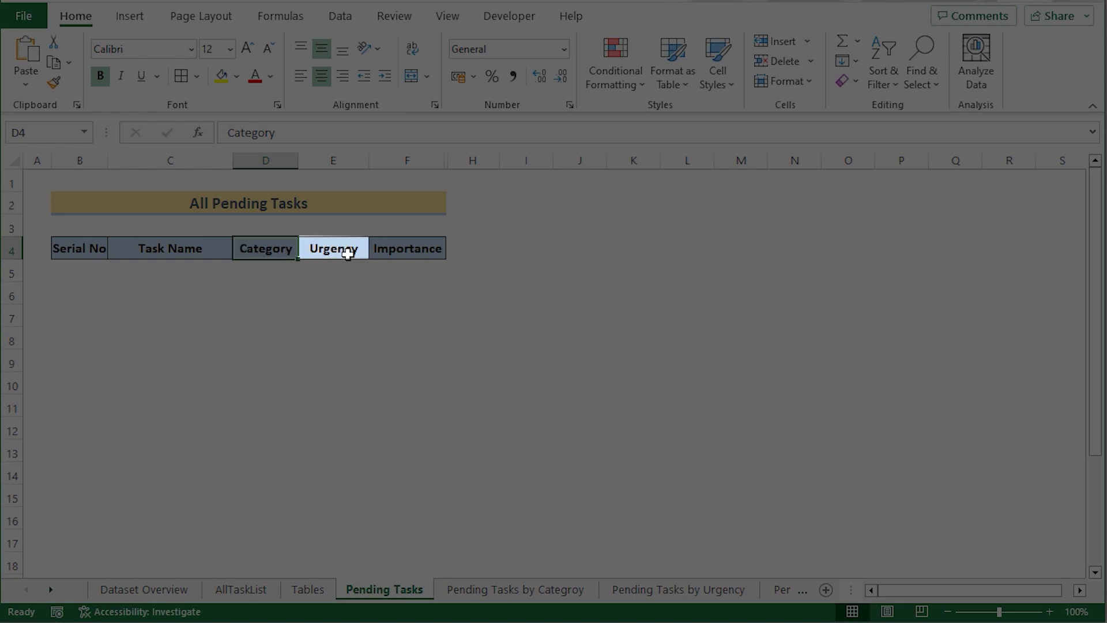
click(403, 254)
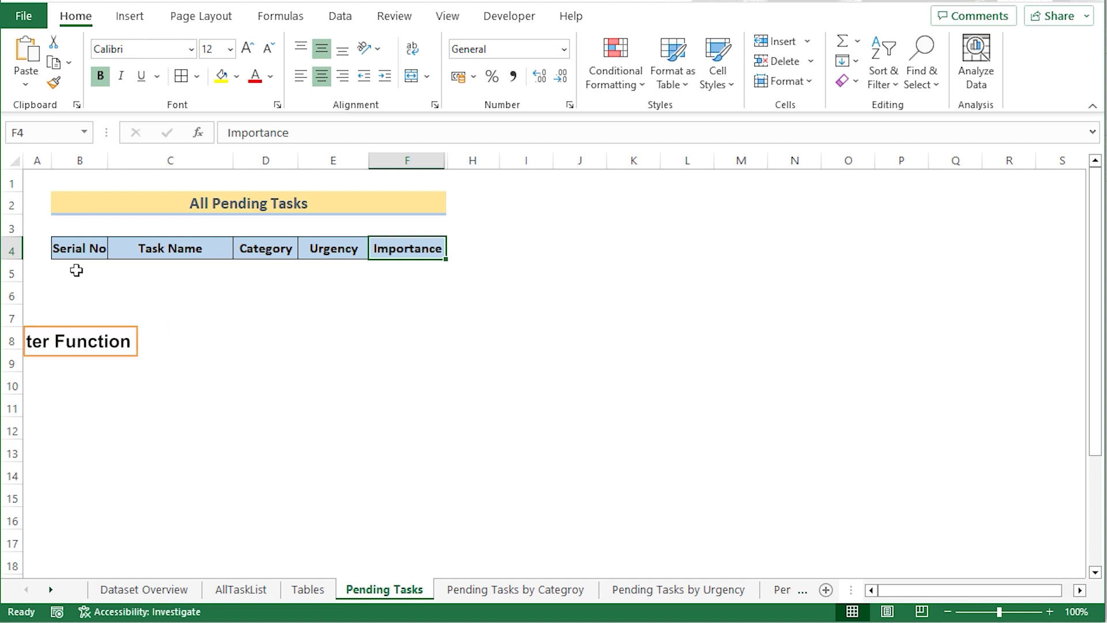
Step: Begin a FILTER formula in cell B5 of Pending Tasks with the named range Tasklist as its array
click(77, 270)
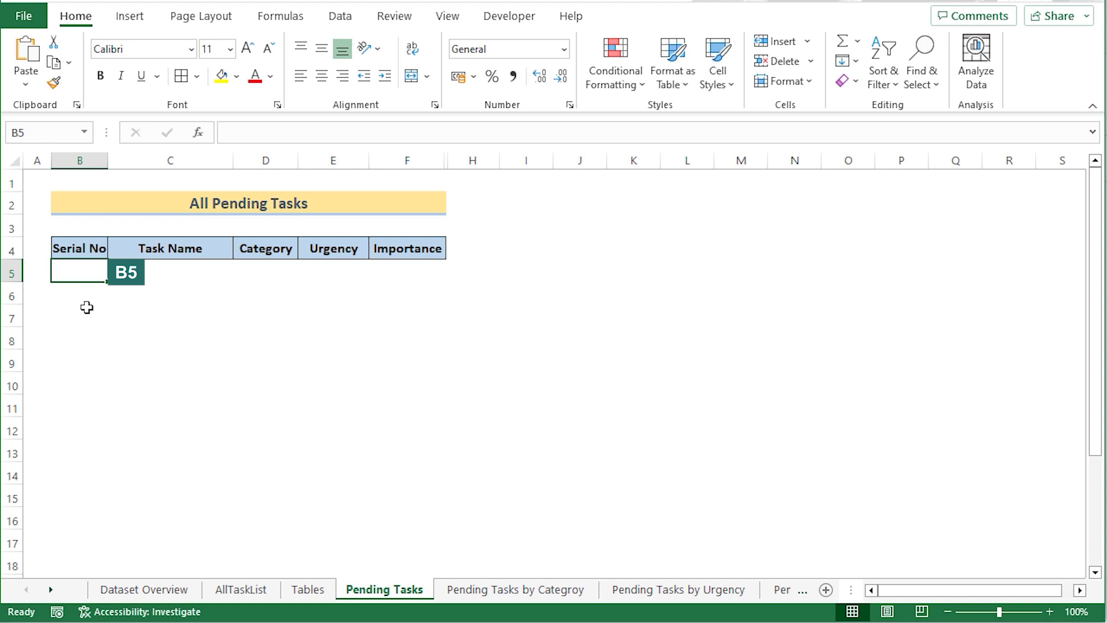
double_click(87, 269)
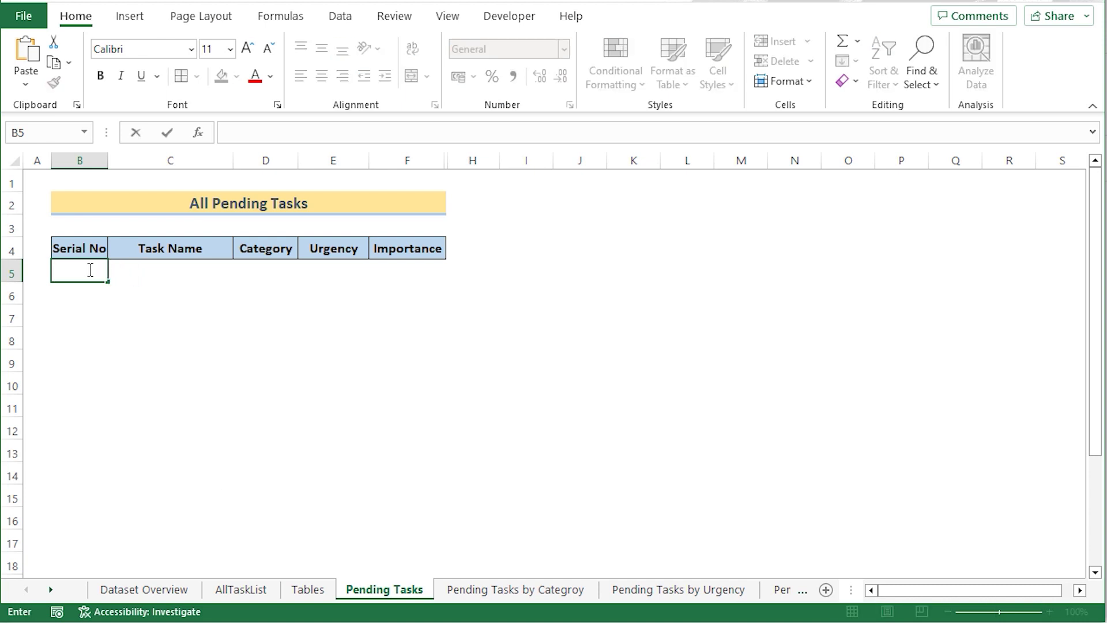
text(=FILTER)
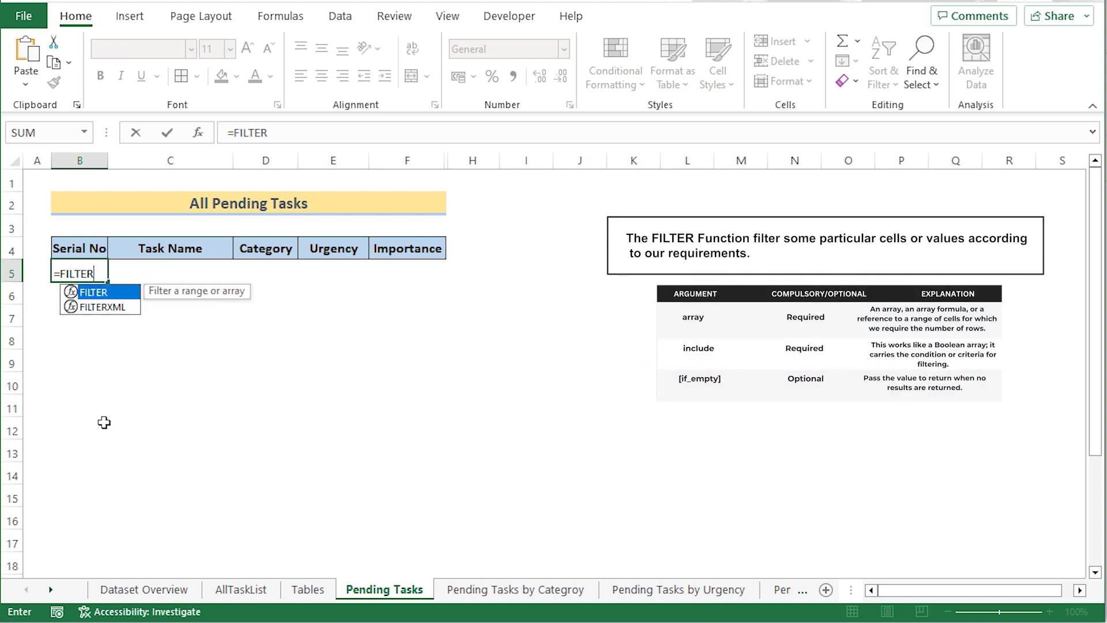
text(()
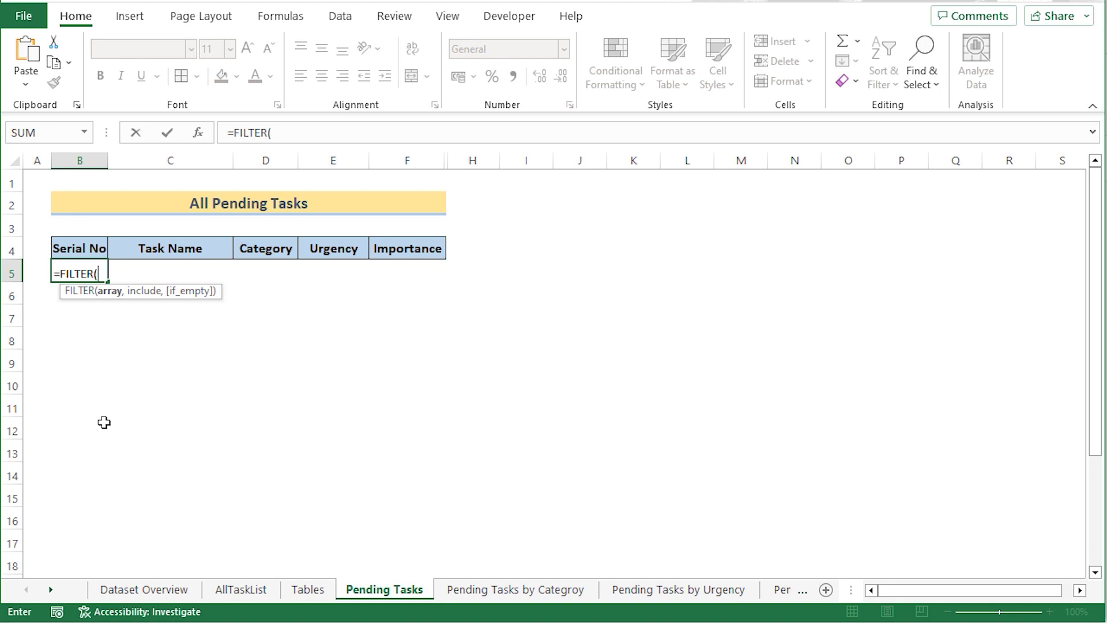
text(T)
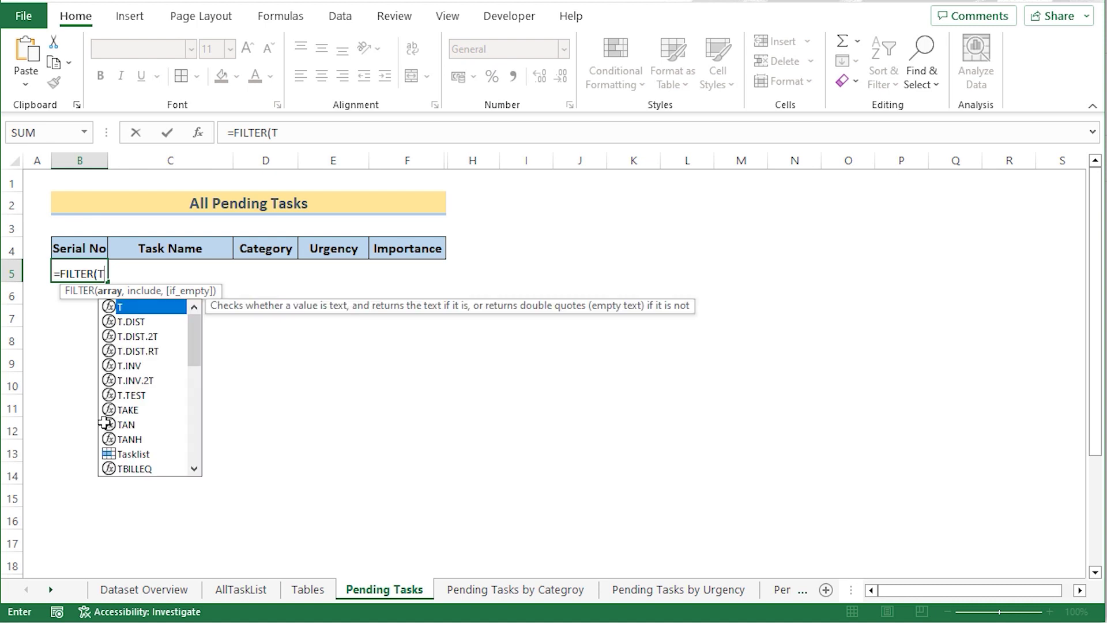
text(AS)
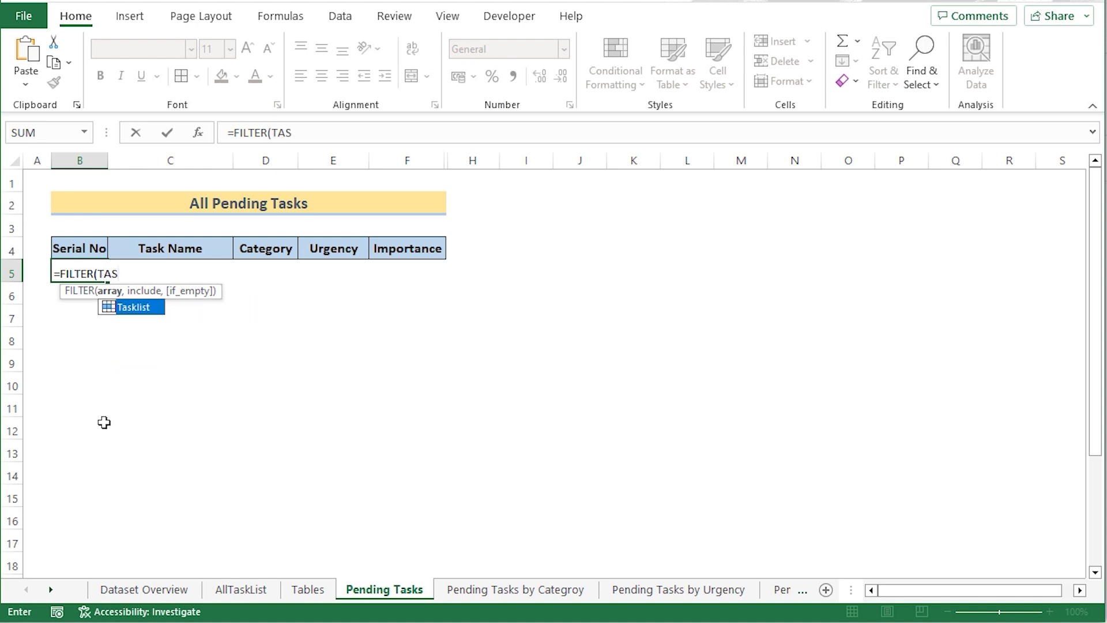
double_click(133, 307)
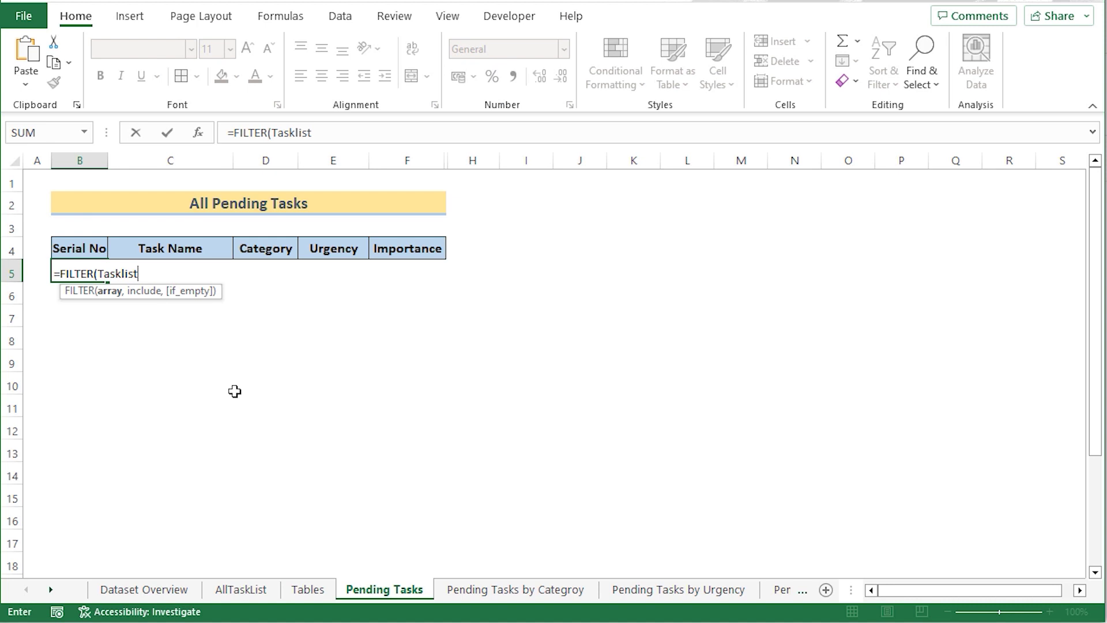
Step: Add the include condition (AllTaskList!B:B<>0) to the FILTER formula, followed by * and the opening parenthesis of a second condition
text(,()
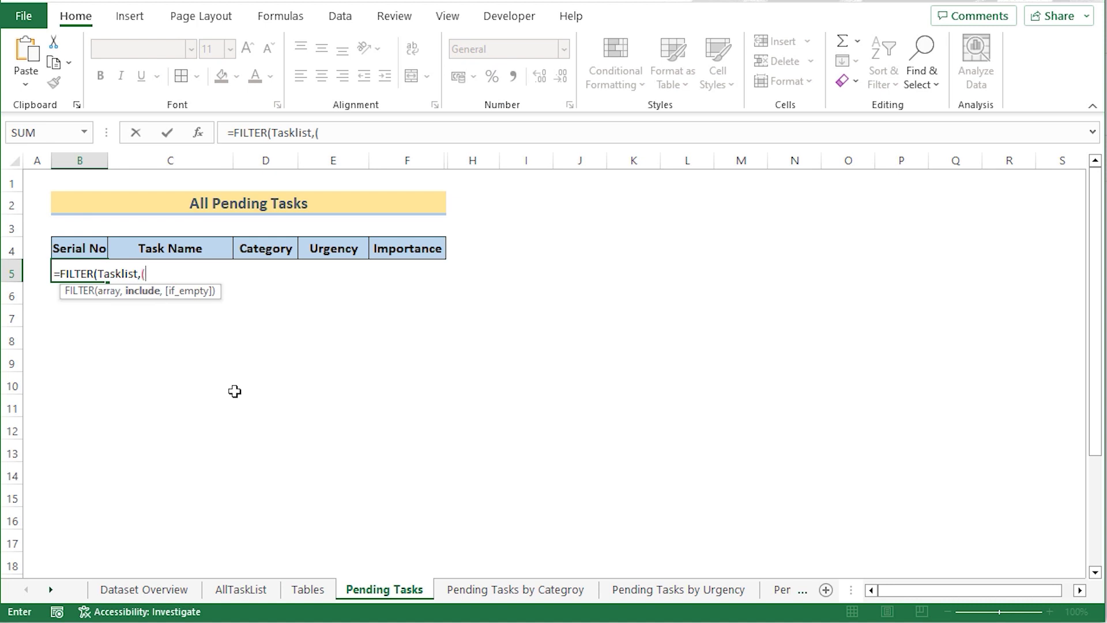
click(254, 595)
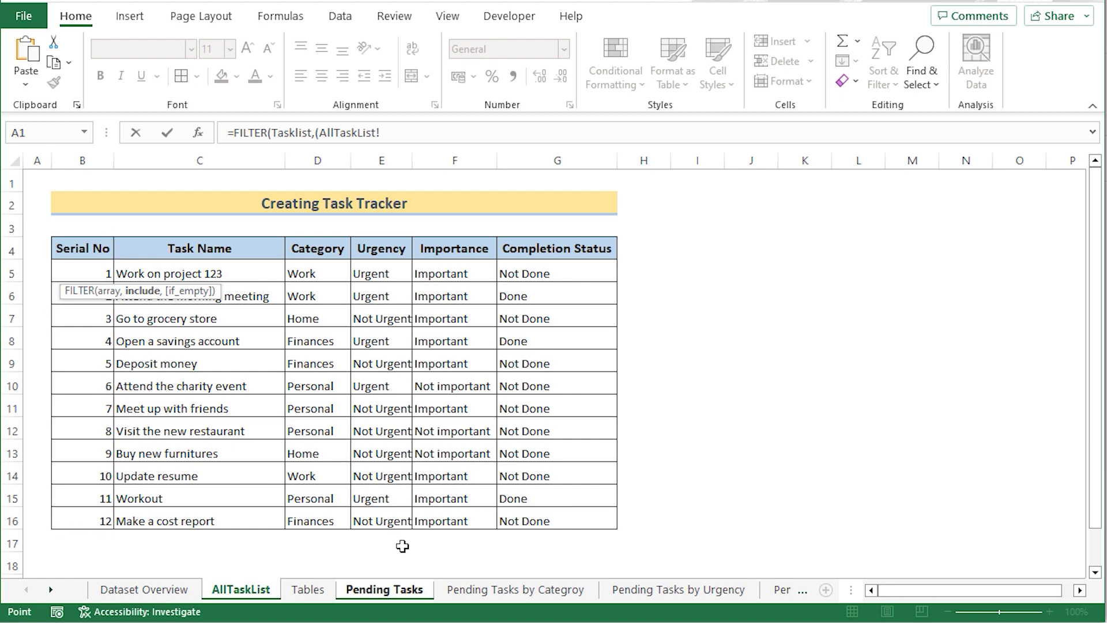
text(B:B)
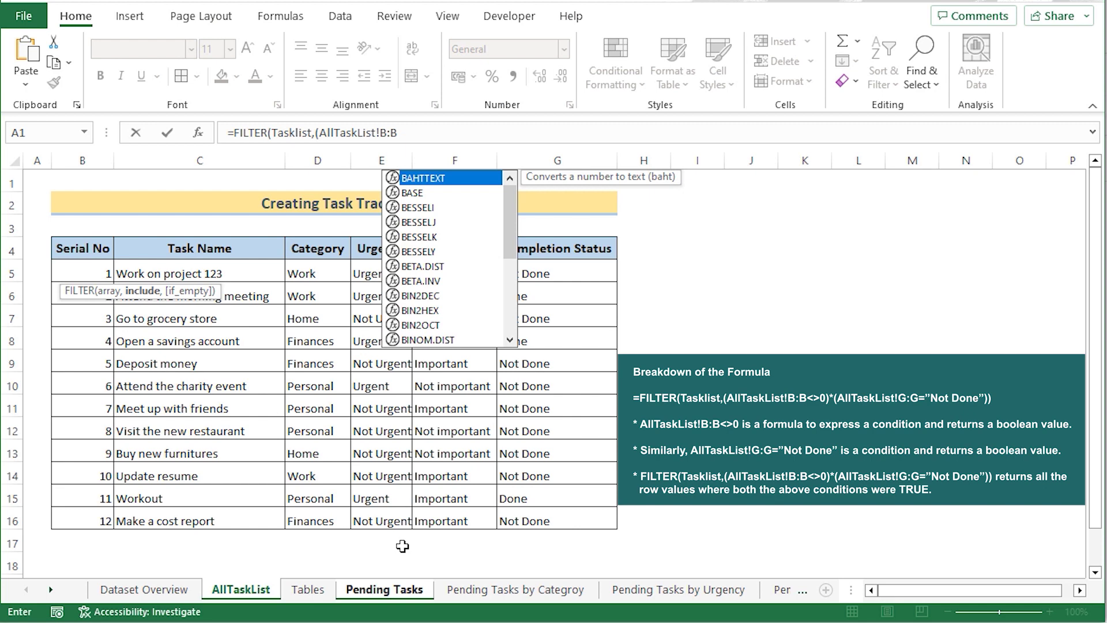
text(<>0)*()
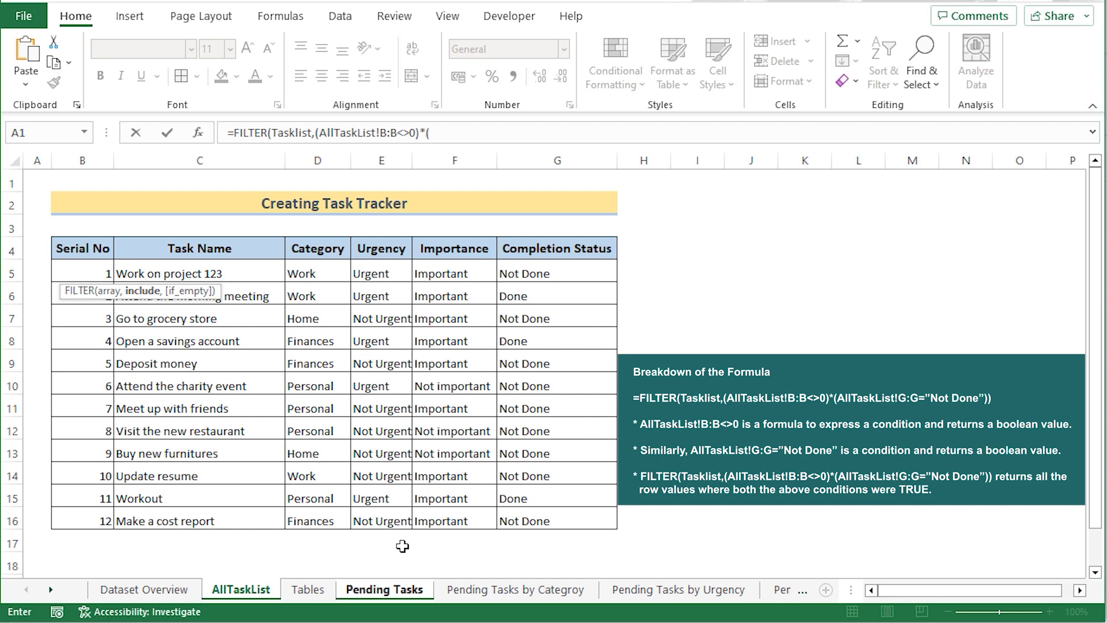
Step: Complete the second FILTER condition as AllTaskList!G:G="Not Done", close the formula and enter it in B5
click(544, 268)
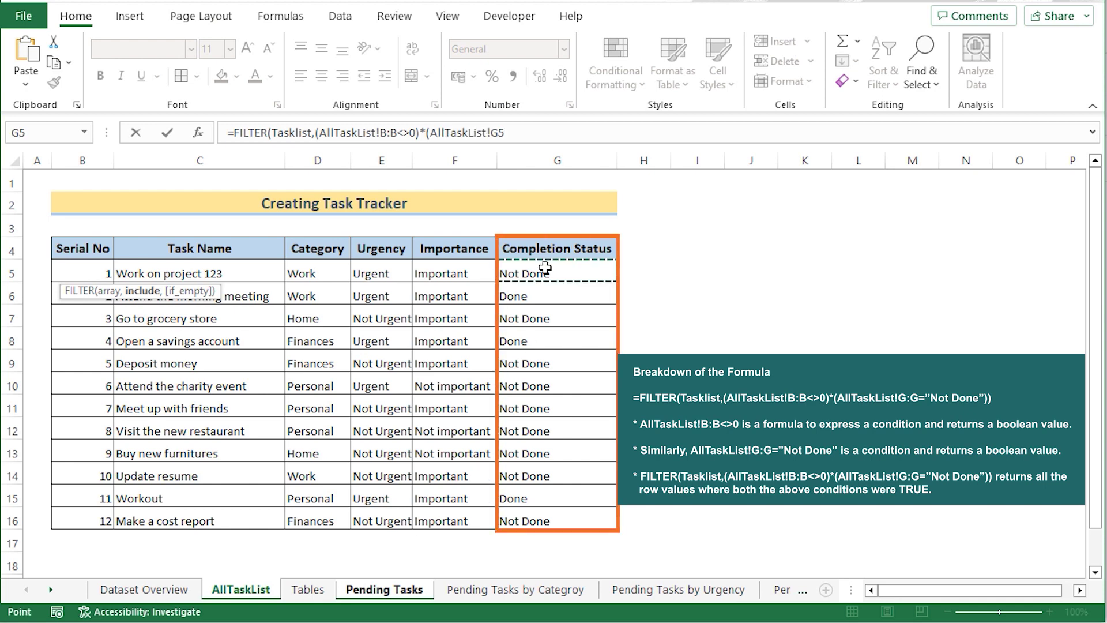
click(513, 130)
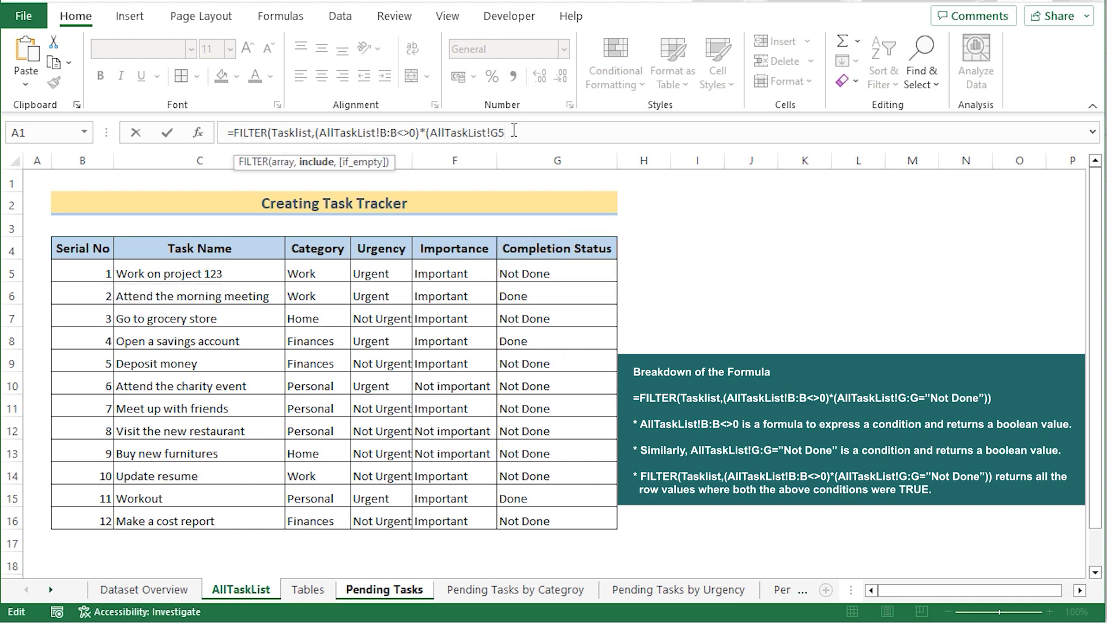
key(BackSpace)
text(:G)
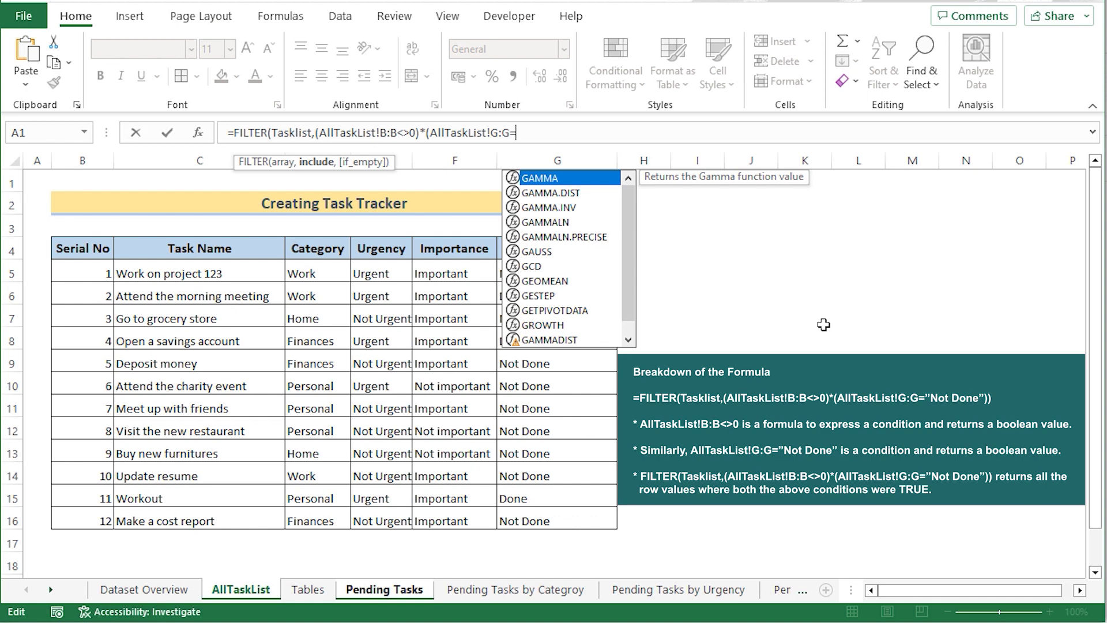
text(=")
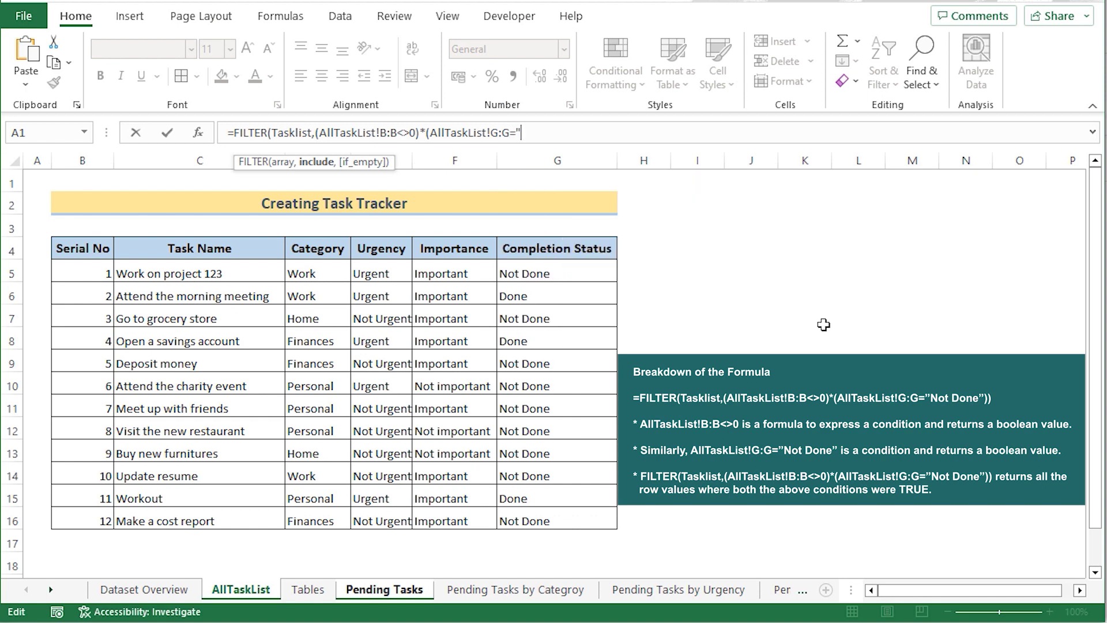
text(Not Done")))
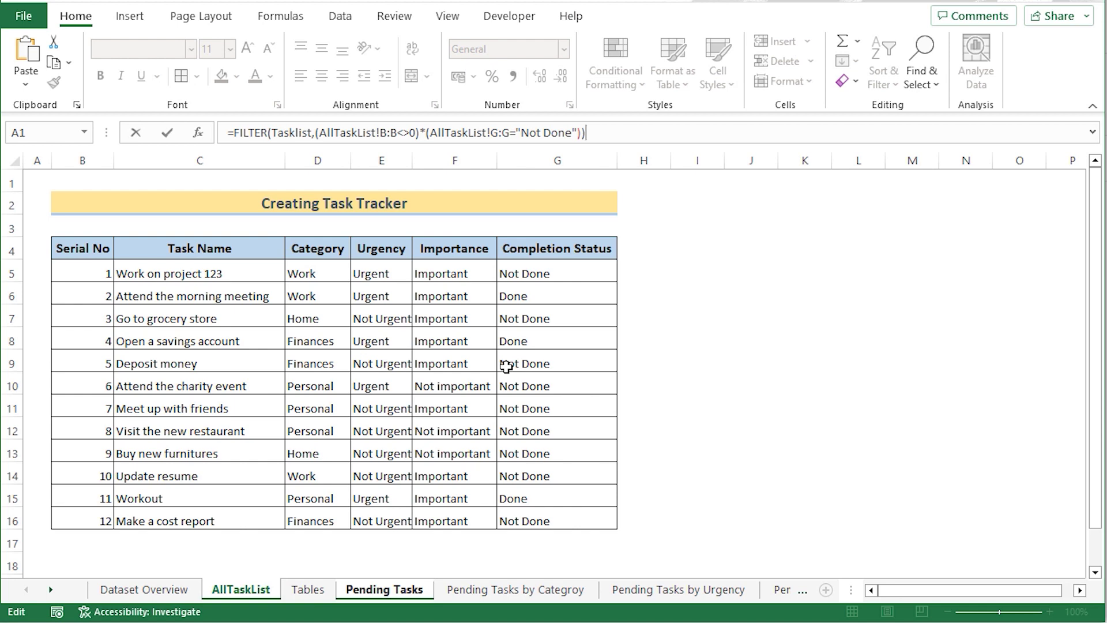
key(Return)
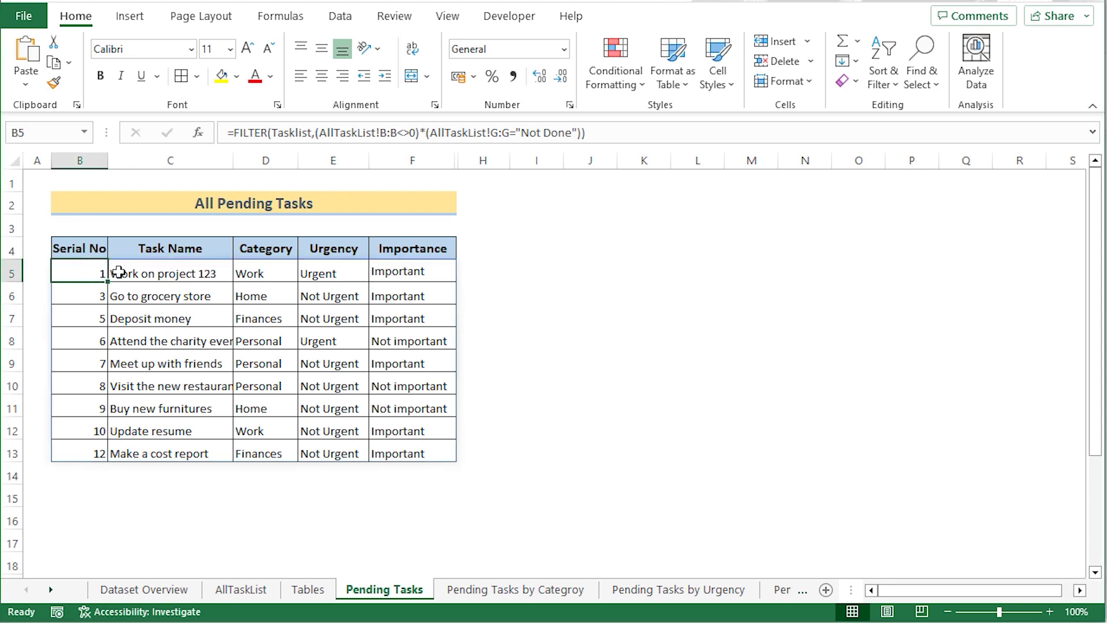
Step: Wrap the FILTER formula in B5 of Pending Tasks in a SORT function with sort index 3
click(233, 138)
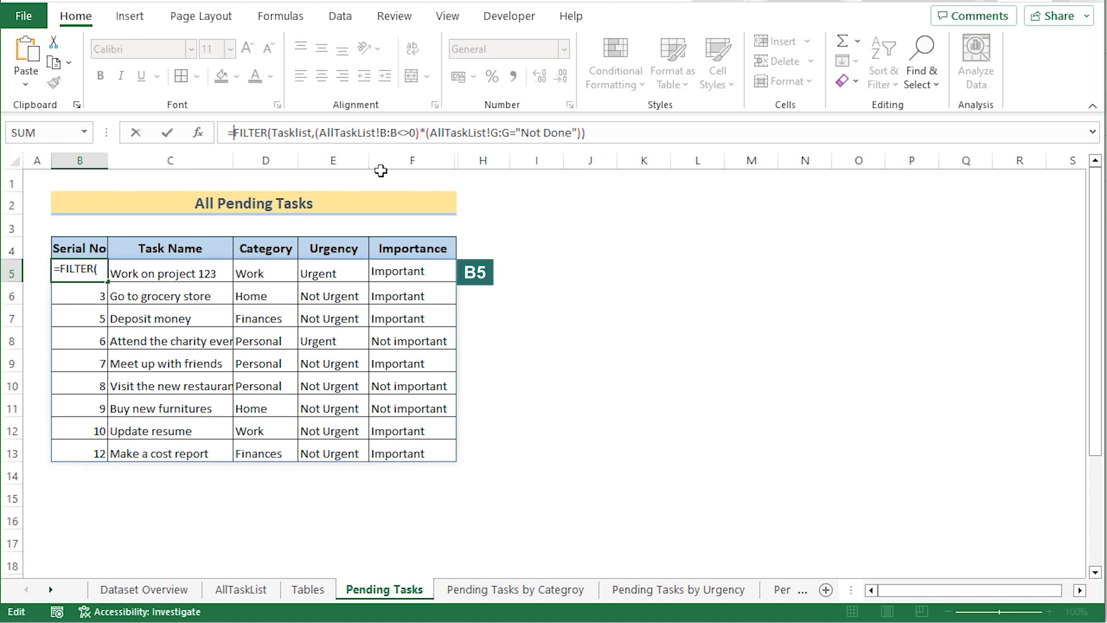
text(S)
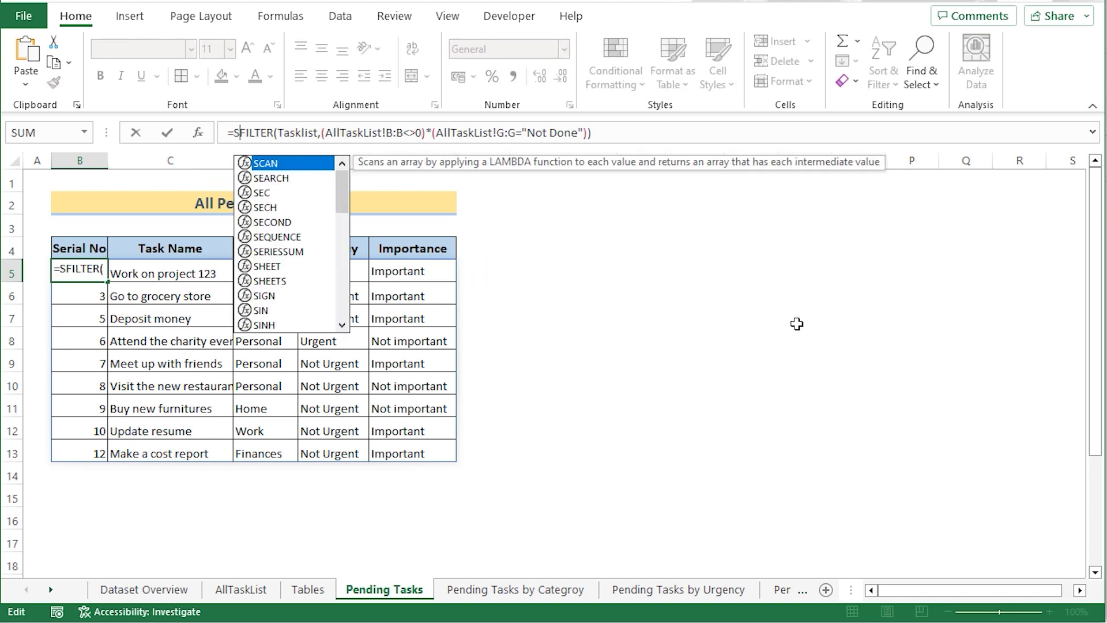
text(ORT)
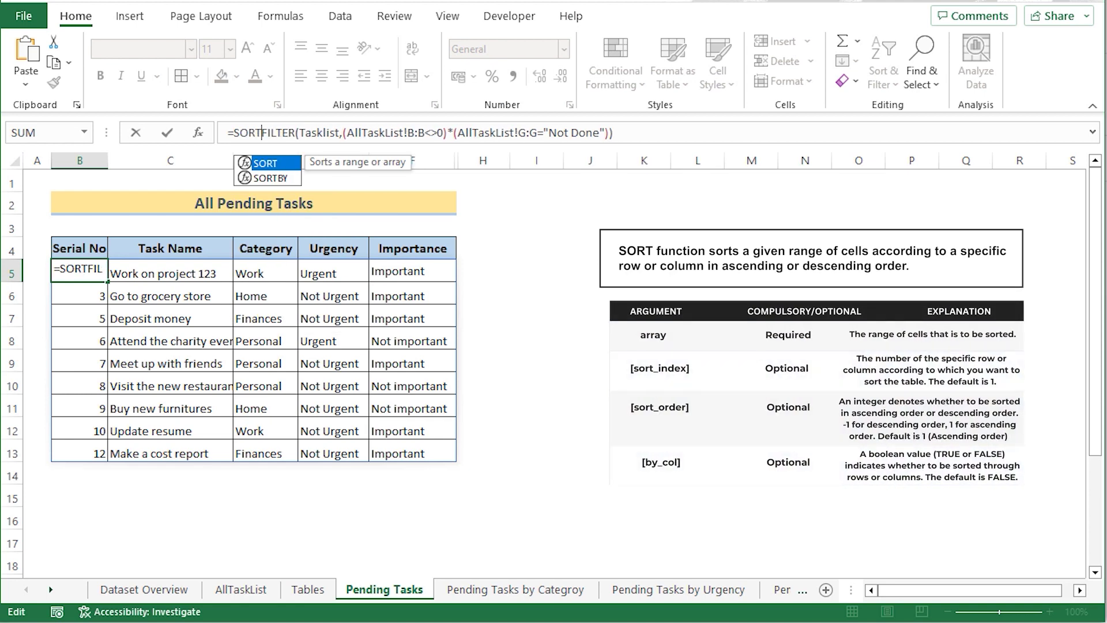
text(()
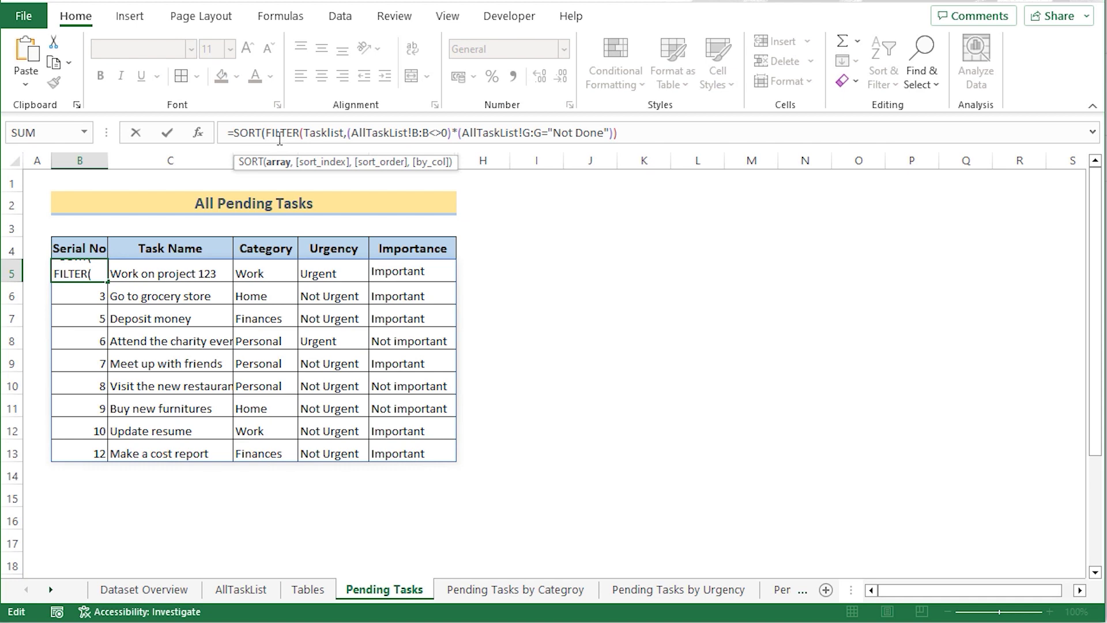
click(636, 134)
text(,)
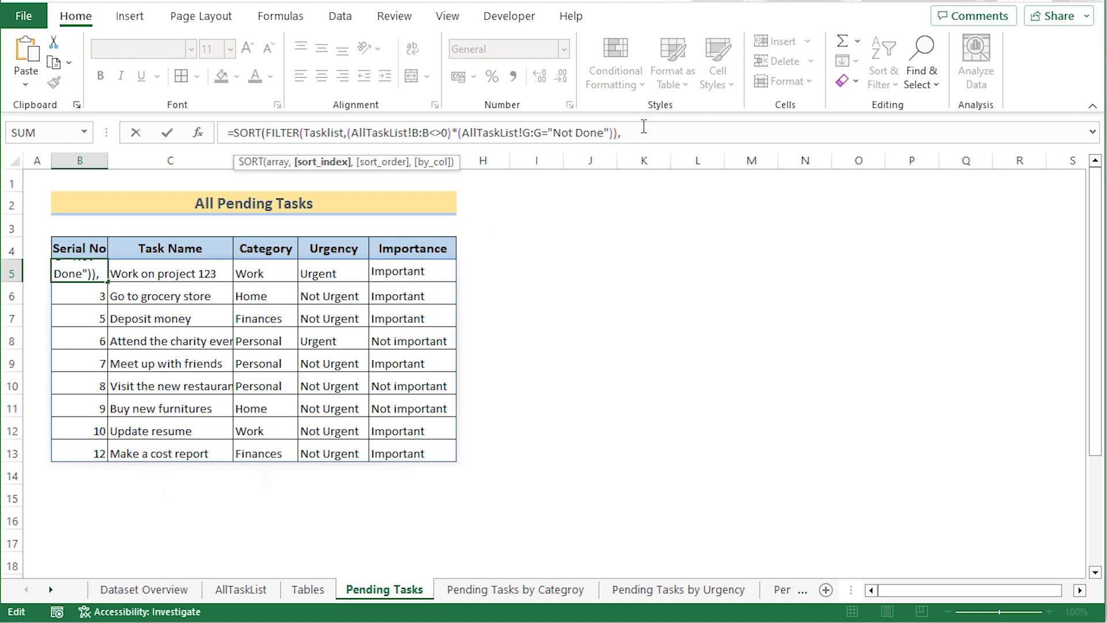
text(3))
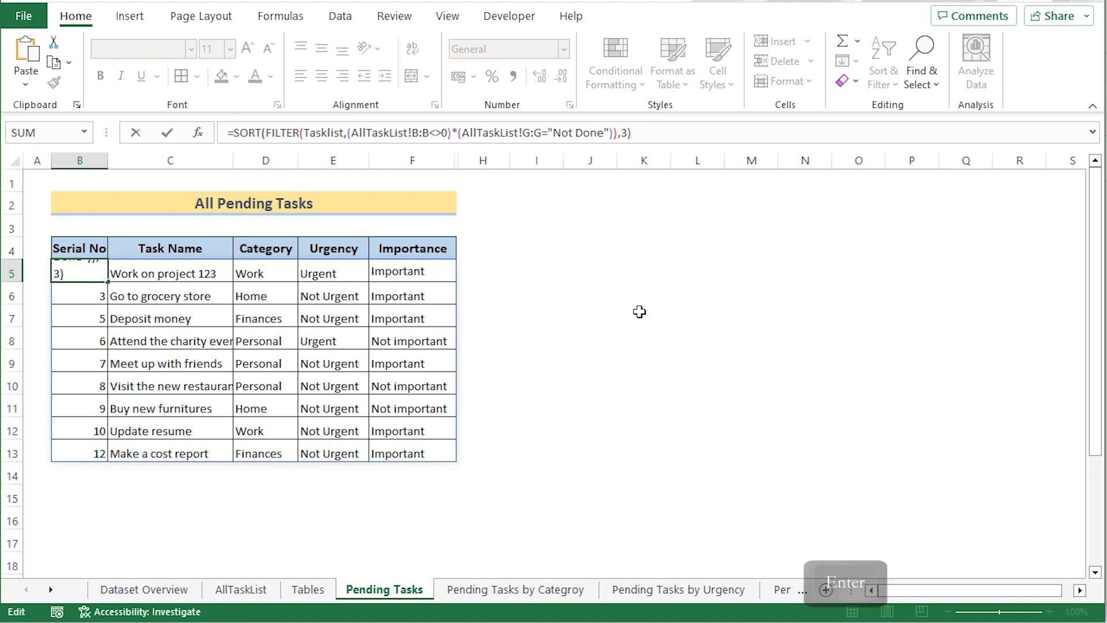
key(Return)
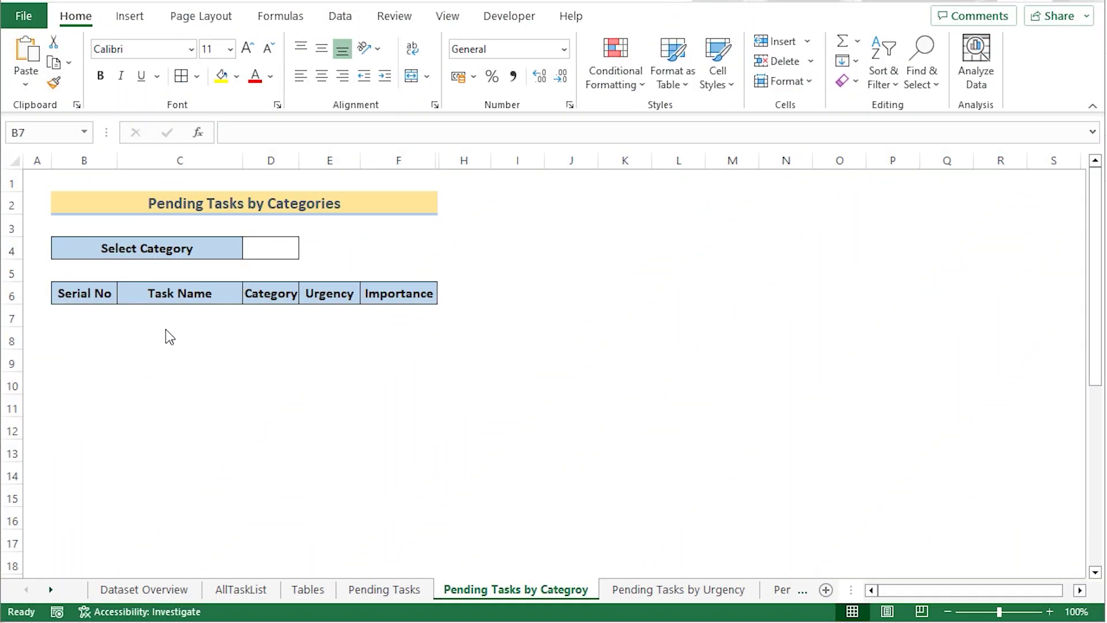
Step: Start a data validation rule of type List for cell D4 beside Select Category on the Pending Tasks by Categroy sheet
click(270, 248)
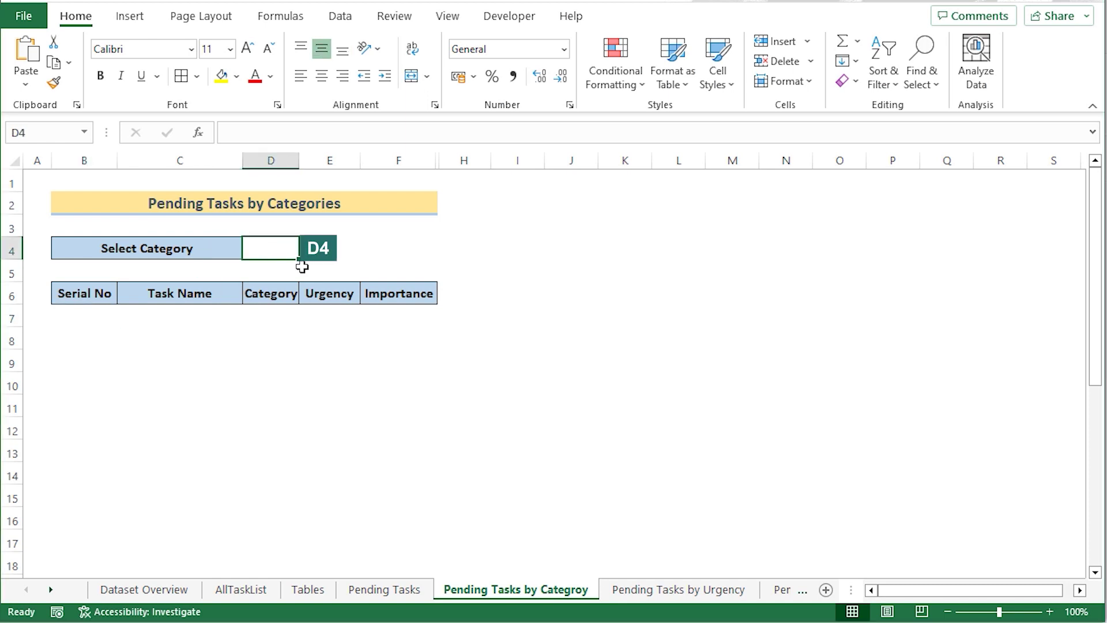
click(354, 21)
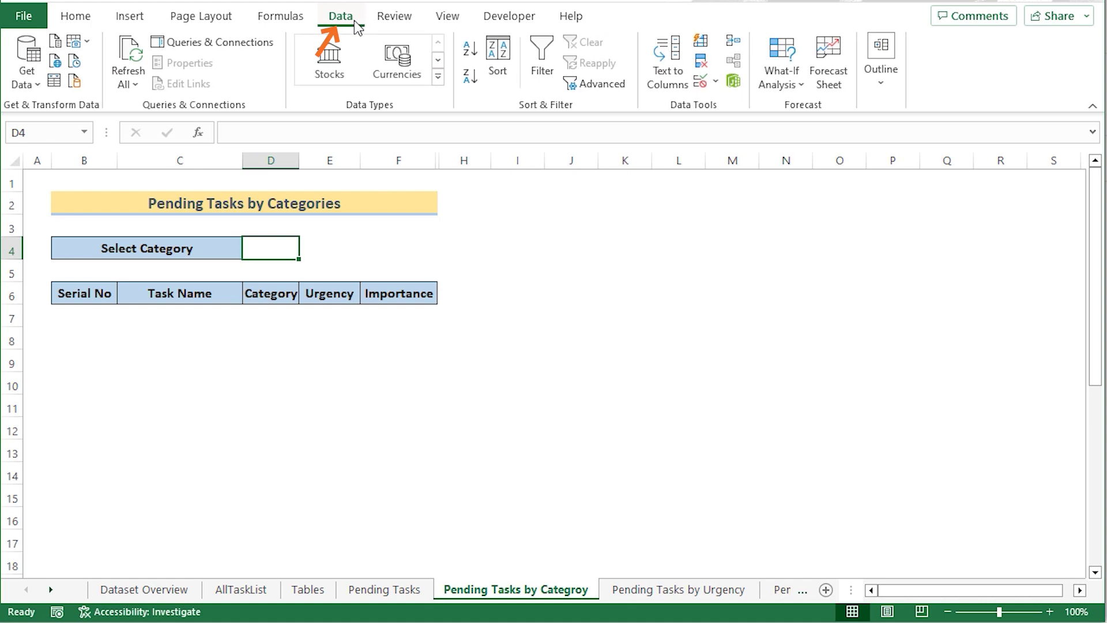
click(701, 84)
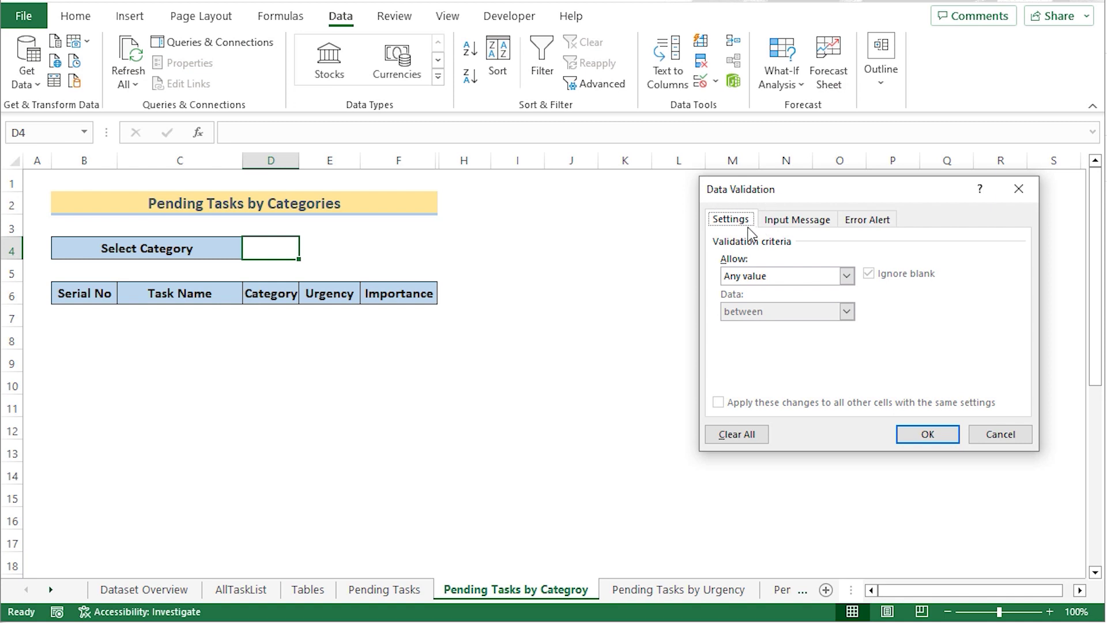
click(848, 276)
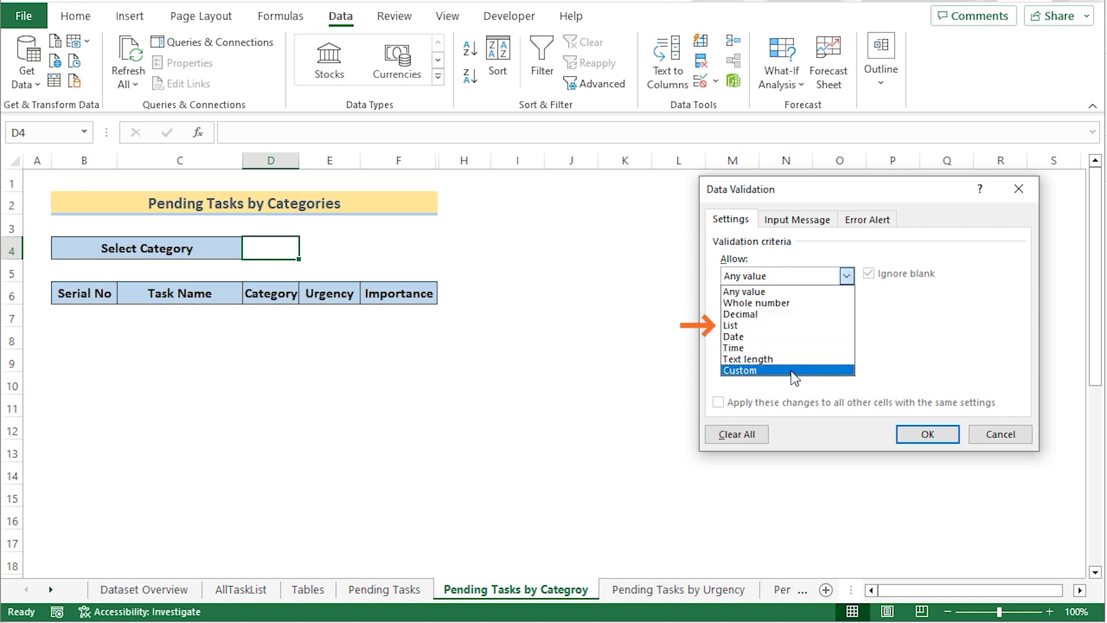
click(764, 325)
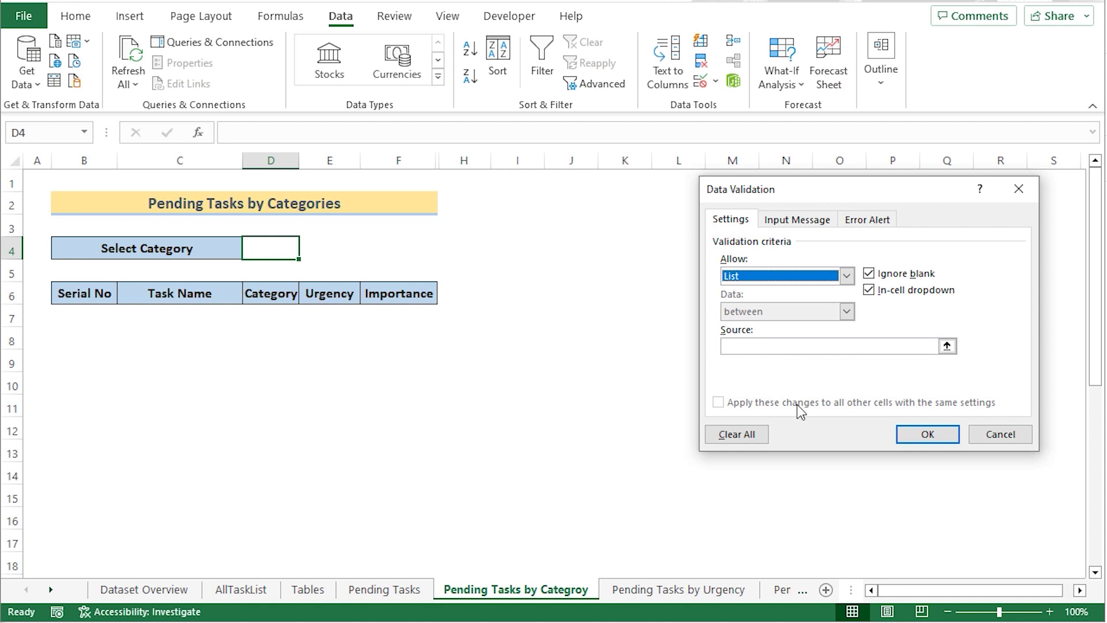
Step: Source the list from B5:B8 of the Tables sheet, apply the rule and choose Finances in D4
click(764, 344)
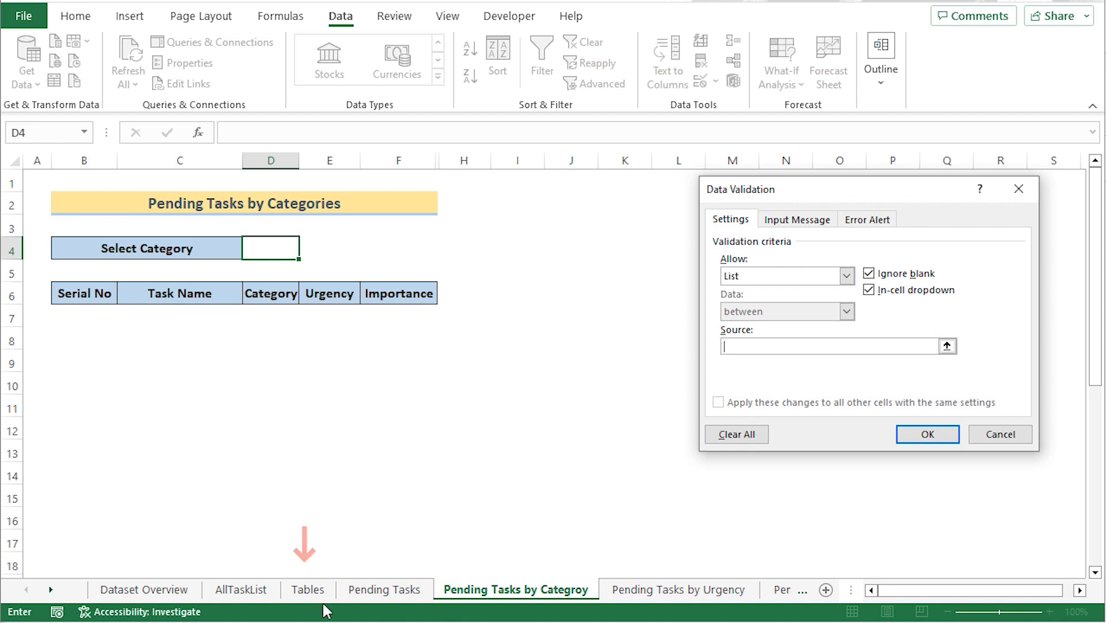
click(307, 588)
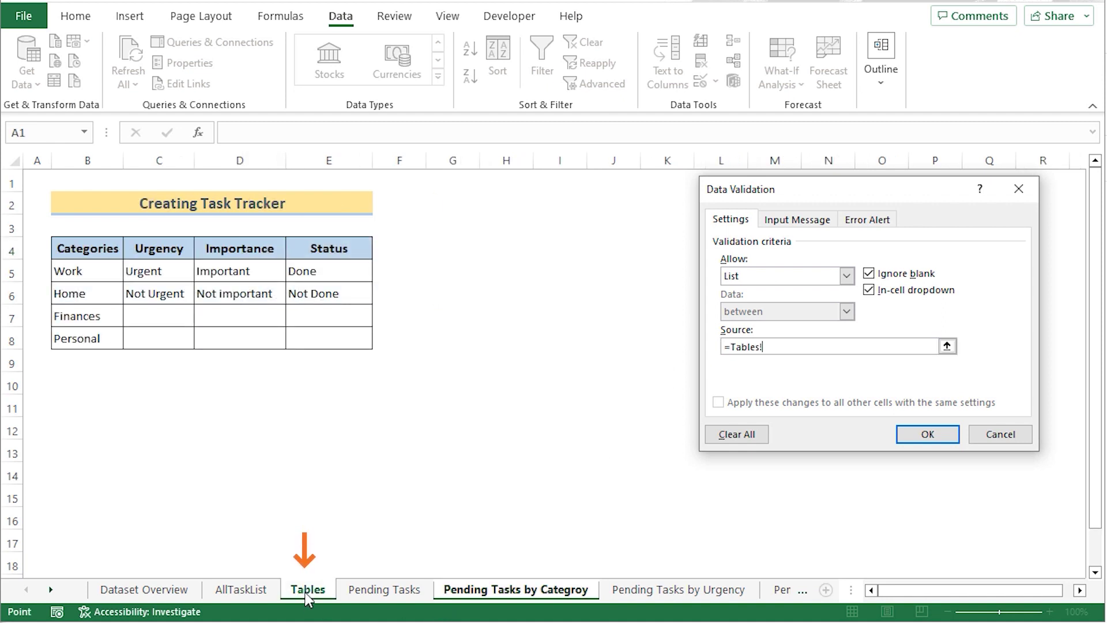
click(93, 271)
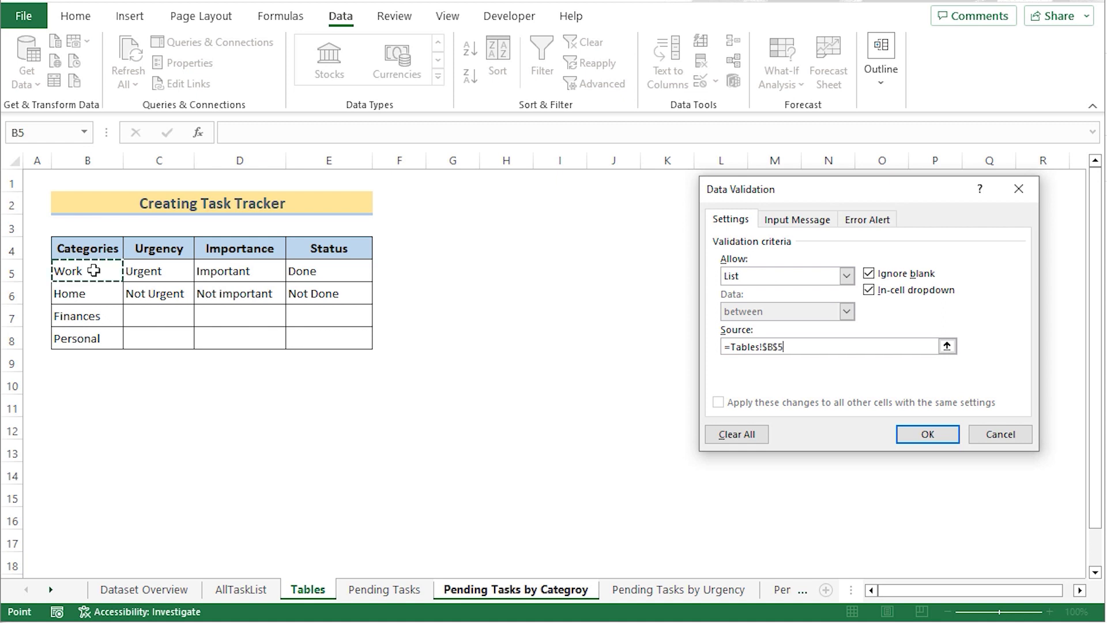
shift+click(101, 339)
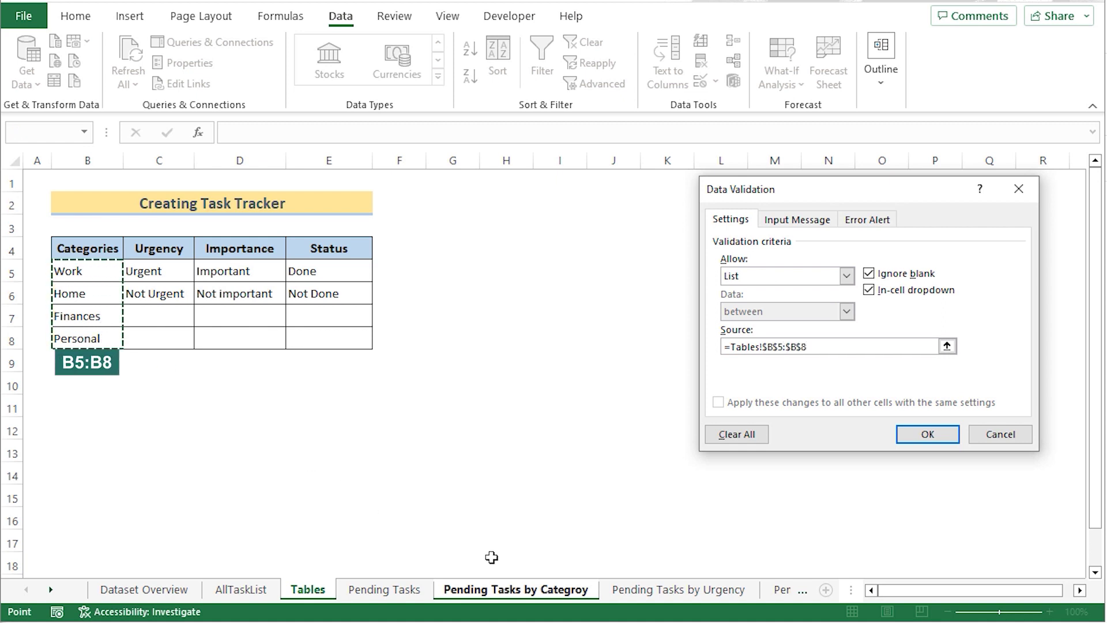
click(925, 436)
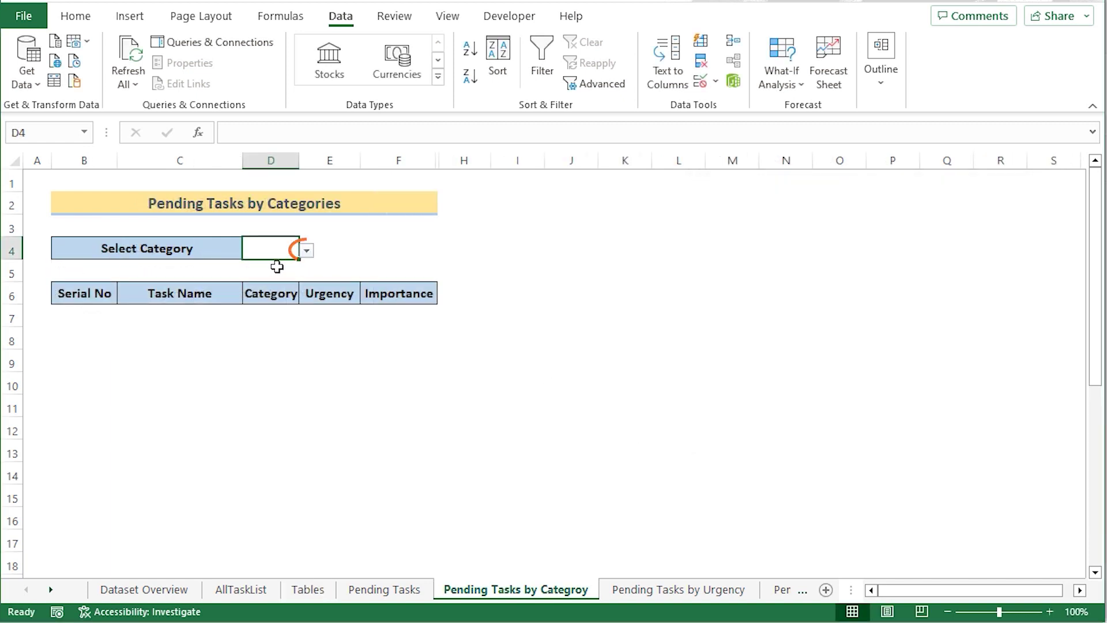
click(307, 250)
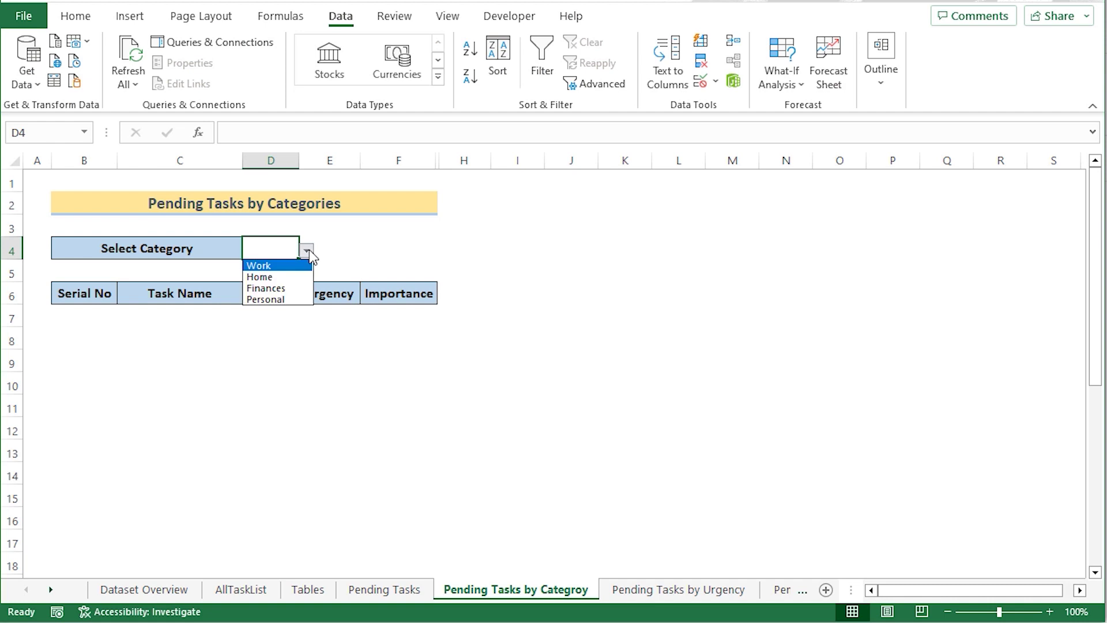
click(300, 290)
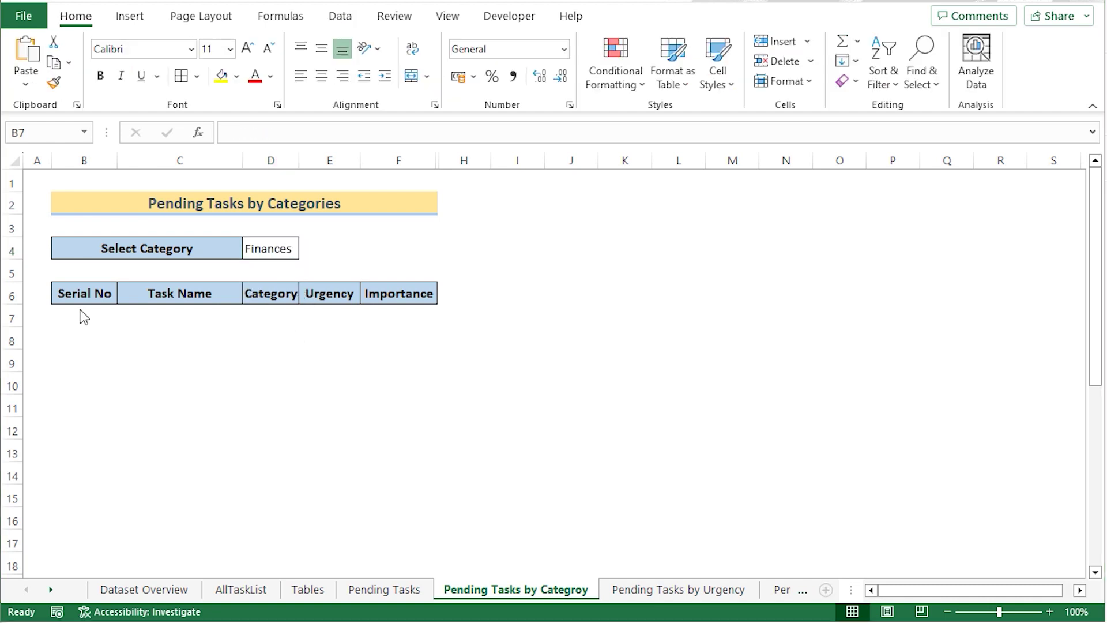
Step: Begin a FILTER formula in B7 under Serial No with the Tasklist table as its array
click(79, 315)
double_click(78, 314)
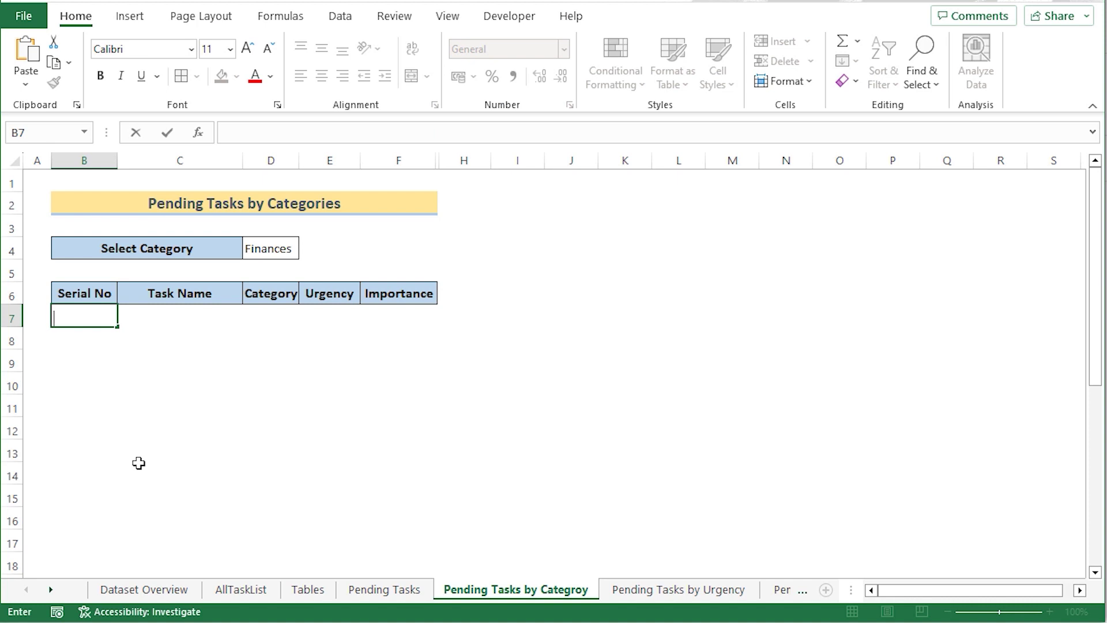
text(=)
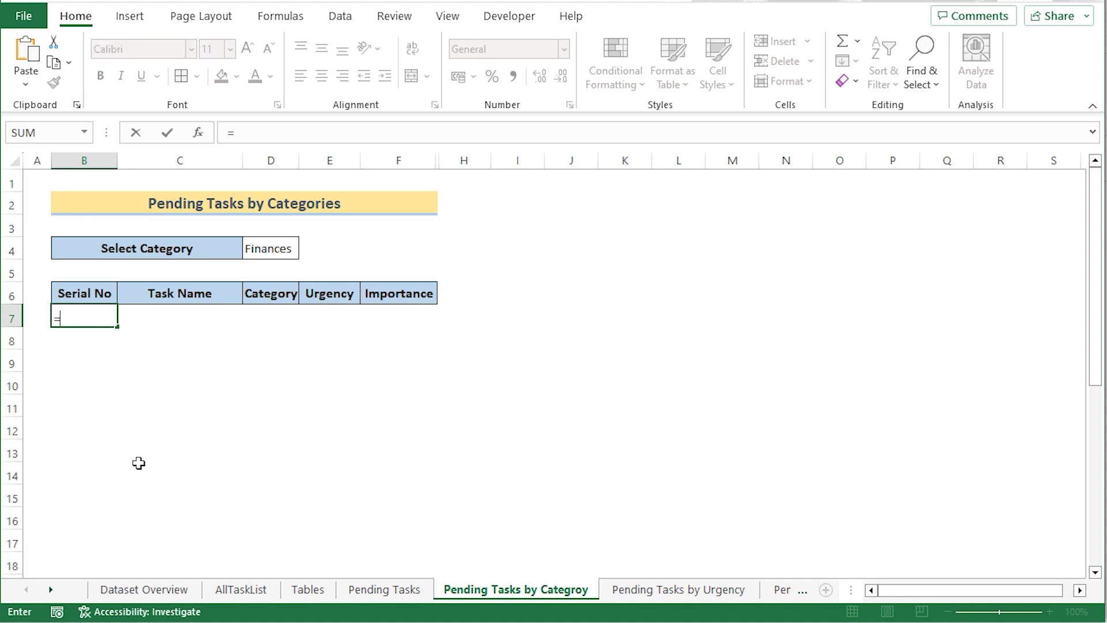
text(FILTER)
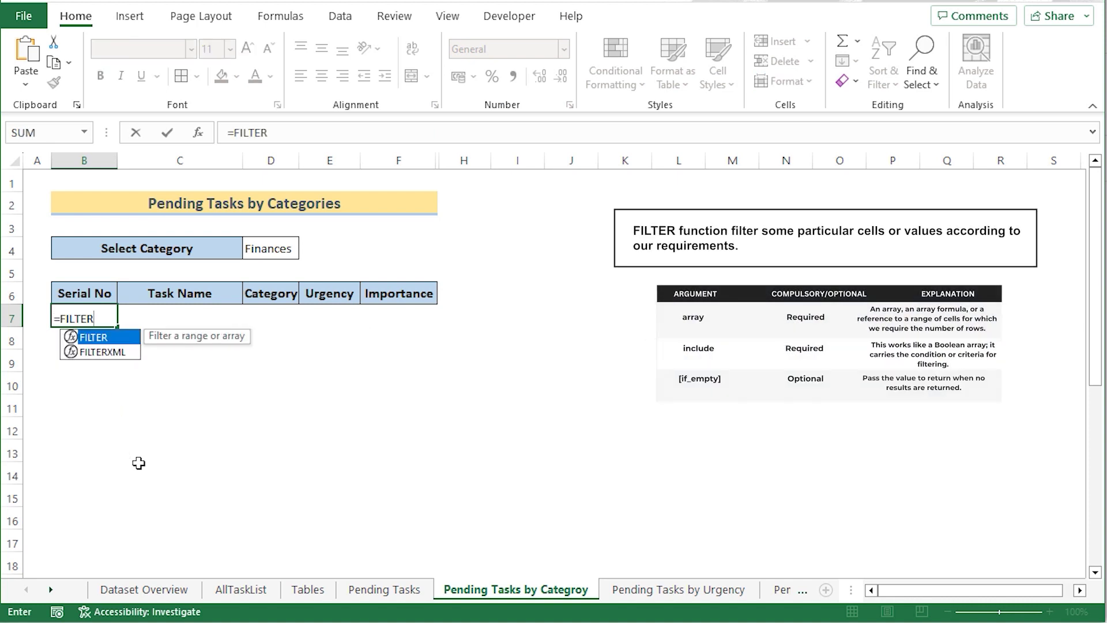
text(()
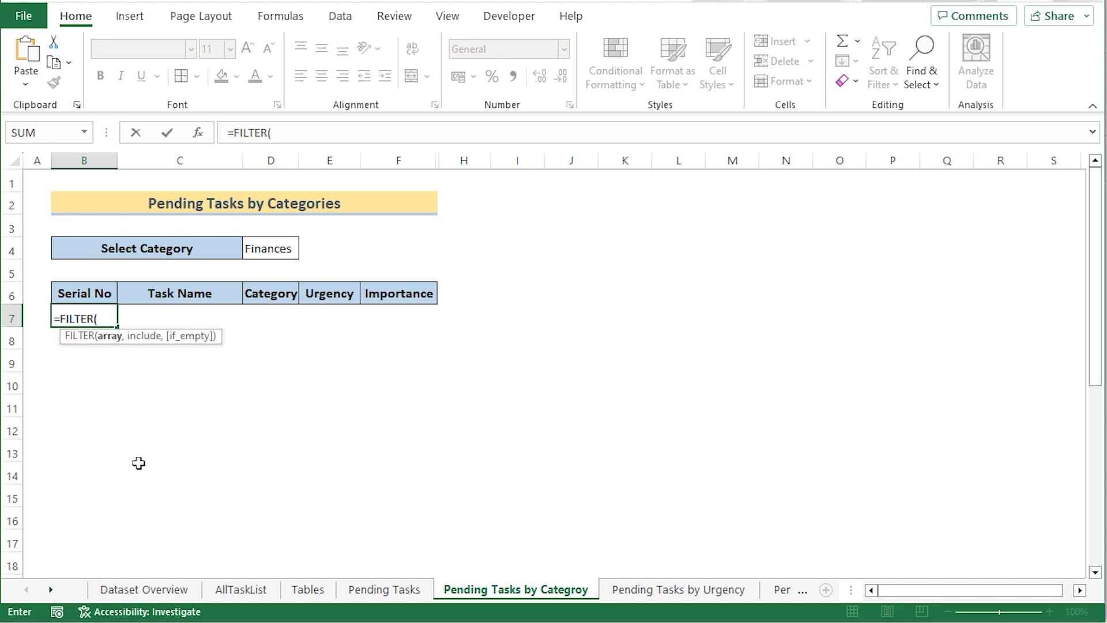
text(Tasklist)
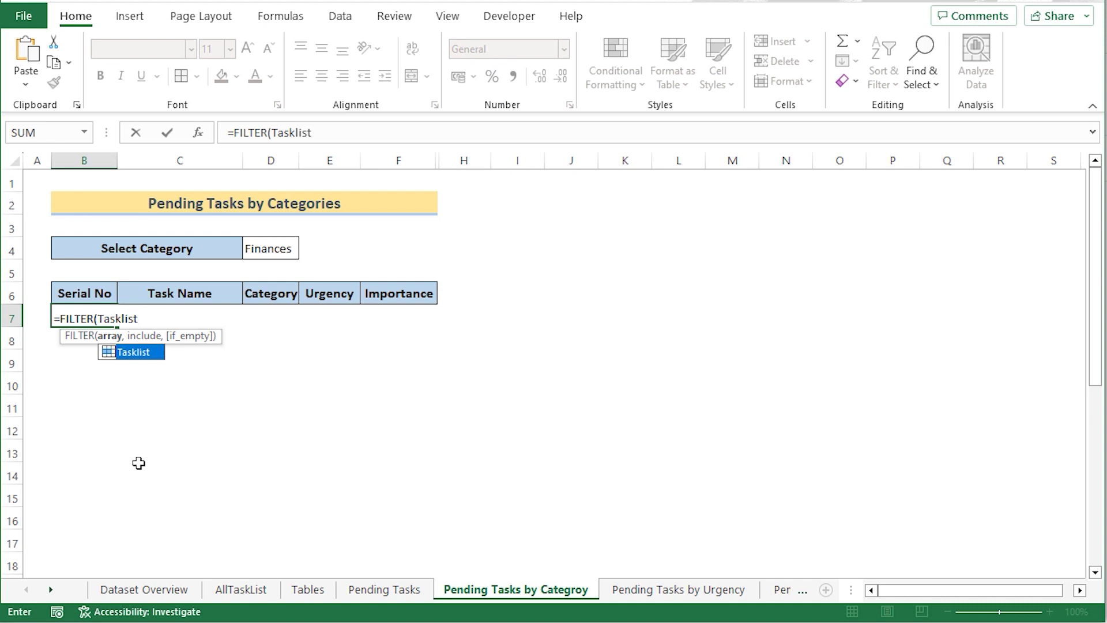
double_click(143, 352)
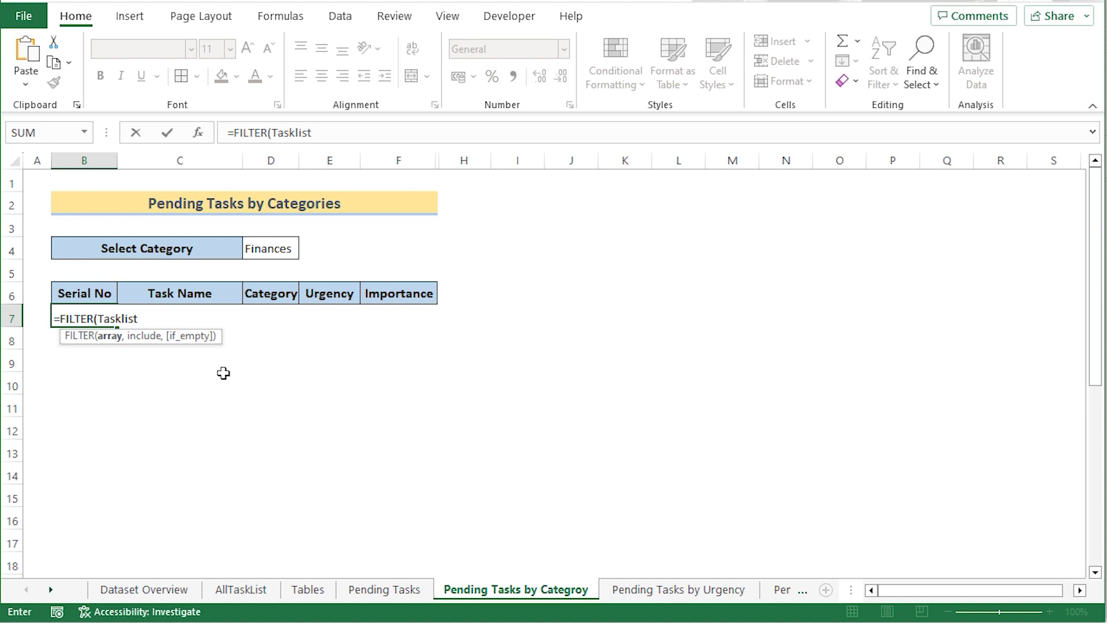
Step: Add the first FILTER condition AllTaskList!G:G="Not Done" in parentheses, followed by a multiplication sign for a second condition
text(,()
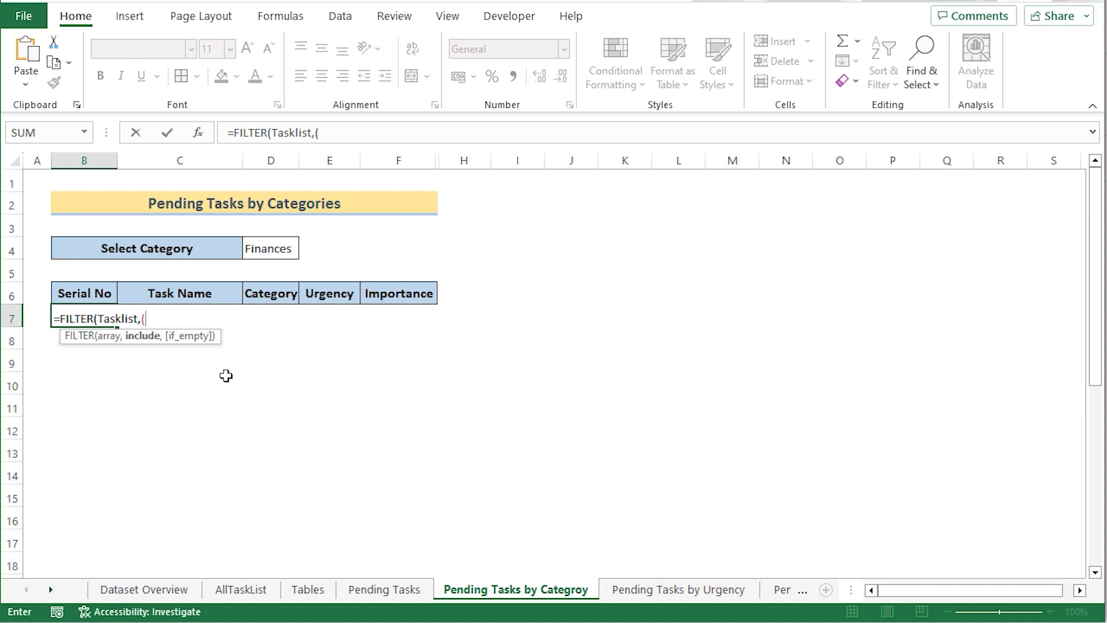
click(241, 597)
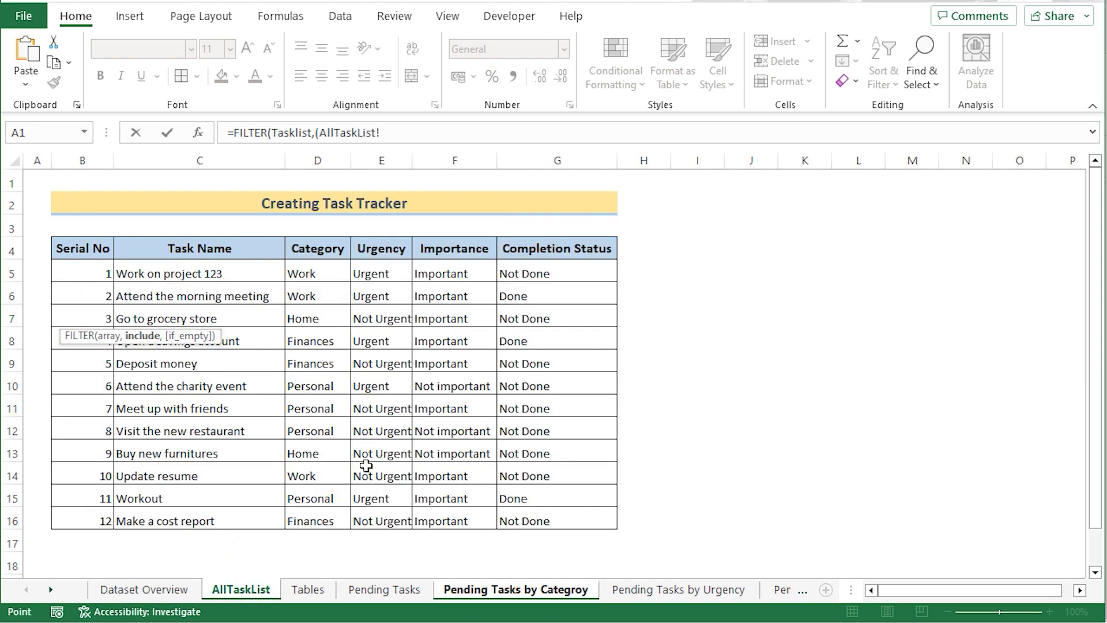
click(567, 271)
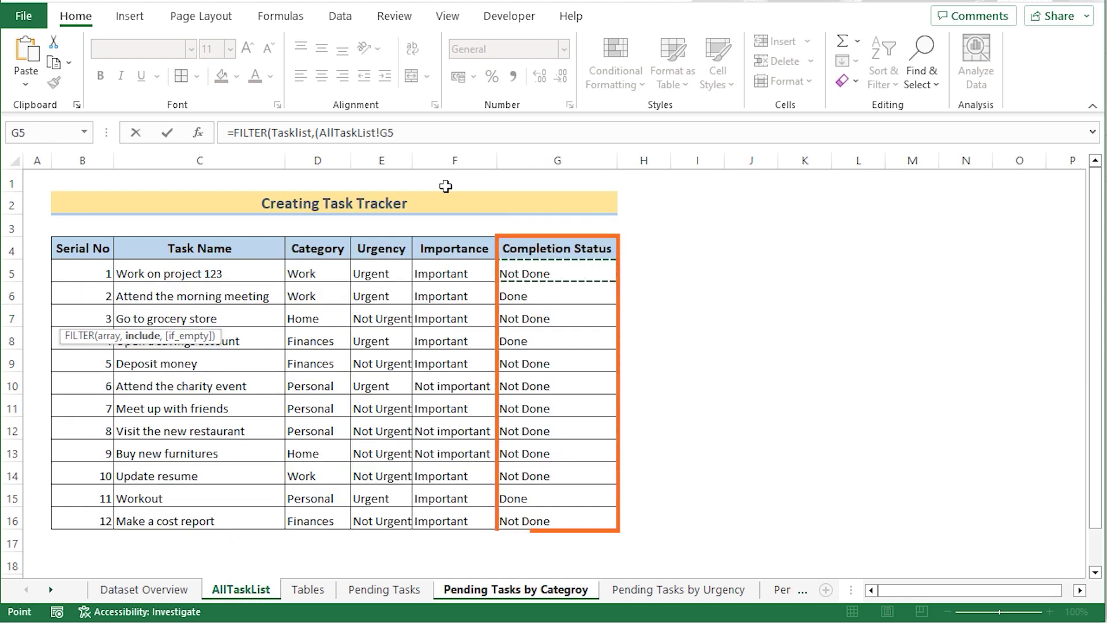
click(405, 132)
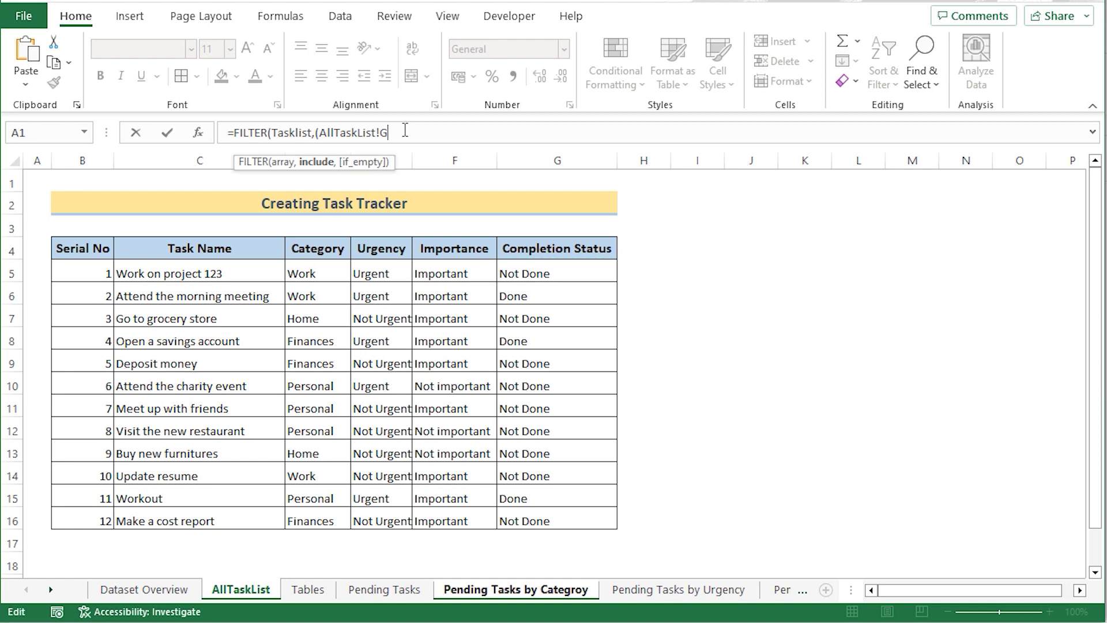
text(:G)
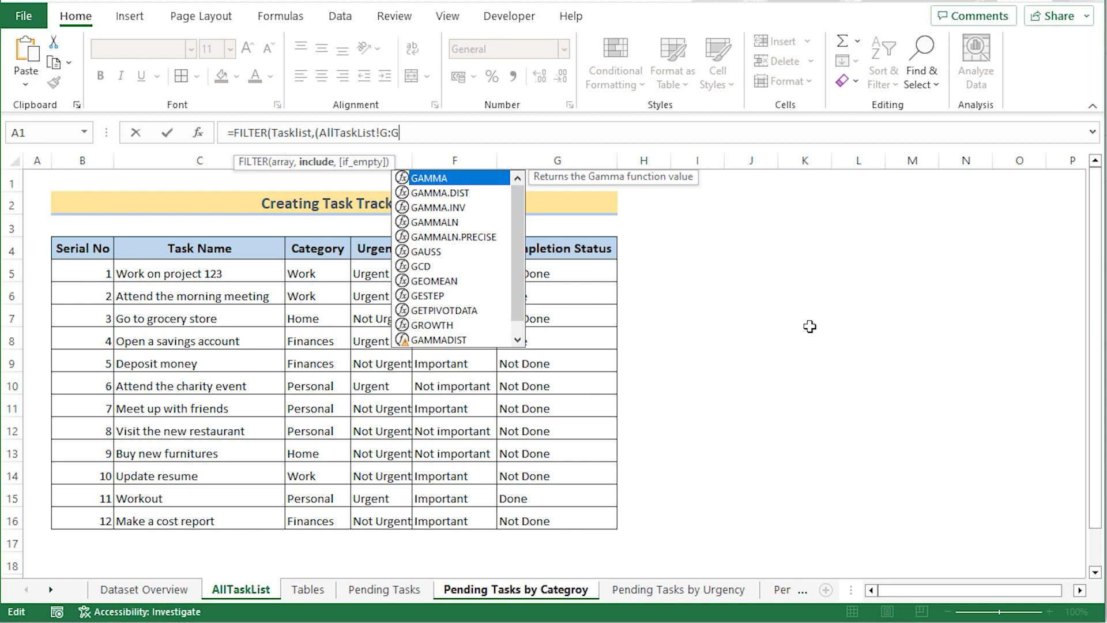
text(=)
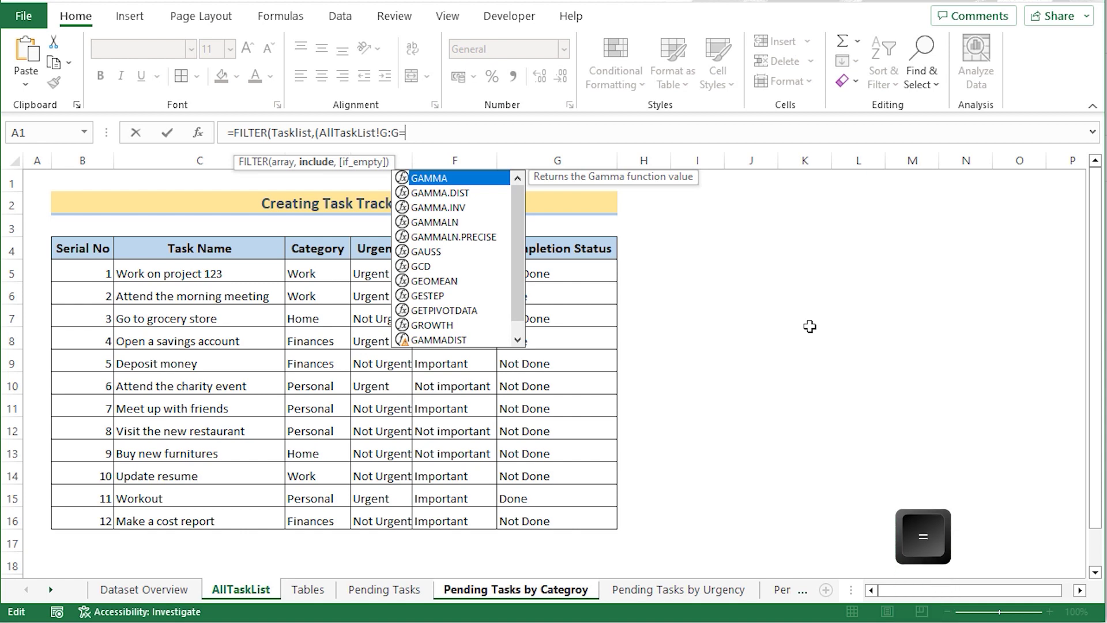
text("Not Done")*()
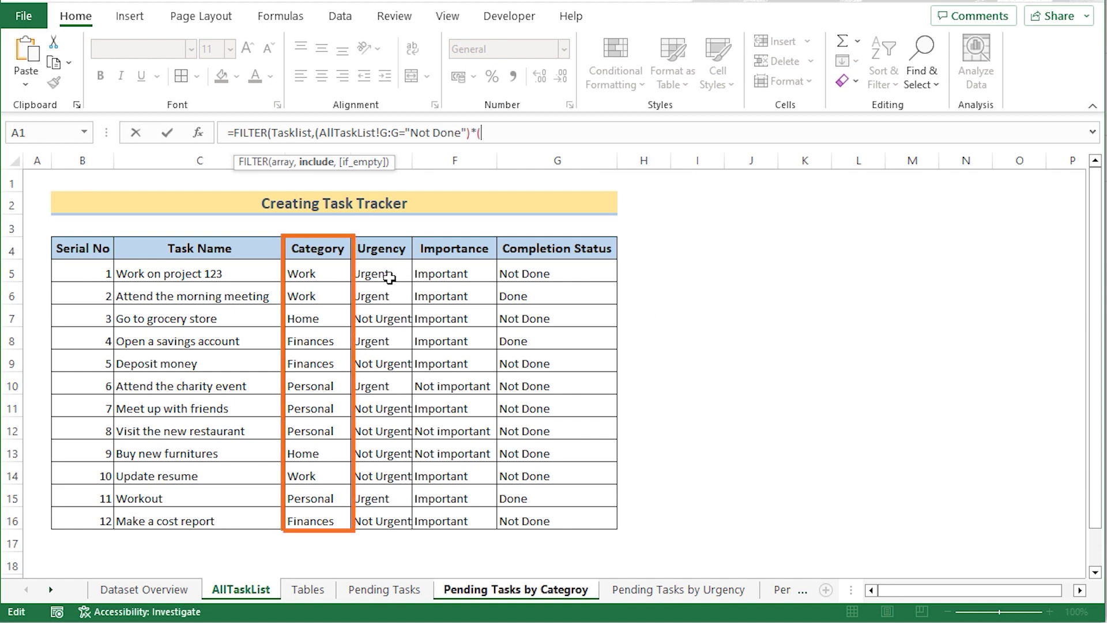
Step: Add the second condition matching AllTaskList!D:D to D4 of Pending Tasks by Categroy, close the formula and enter it
click(334, 273)
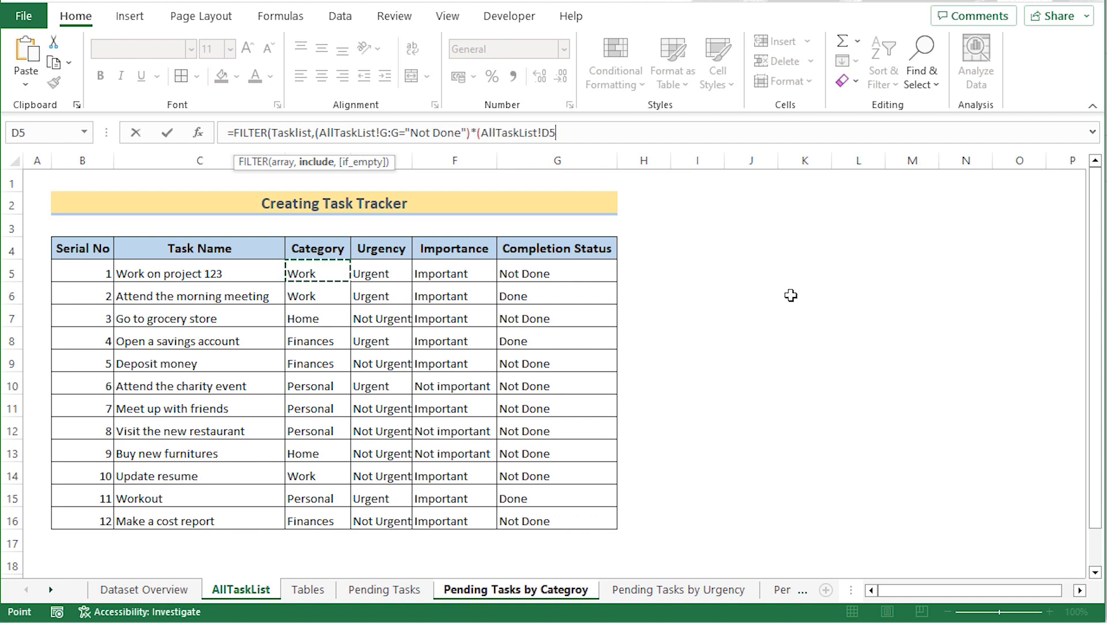
key(BackSpace)
text(:D)
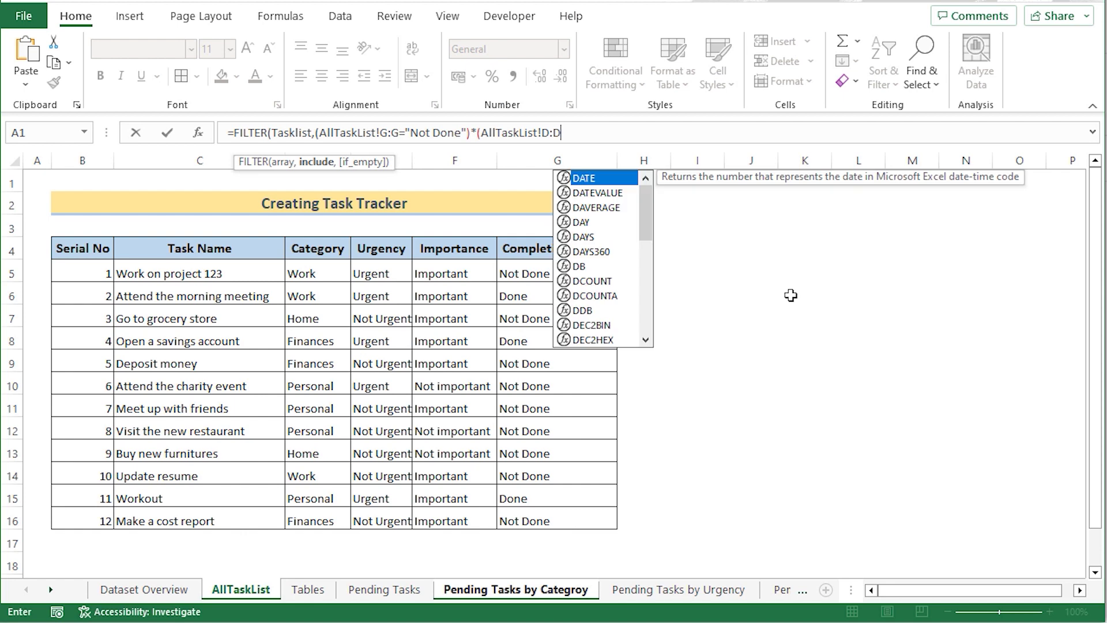
text(=)
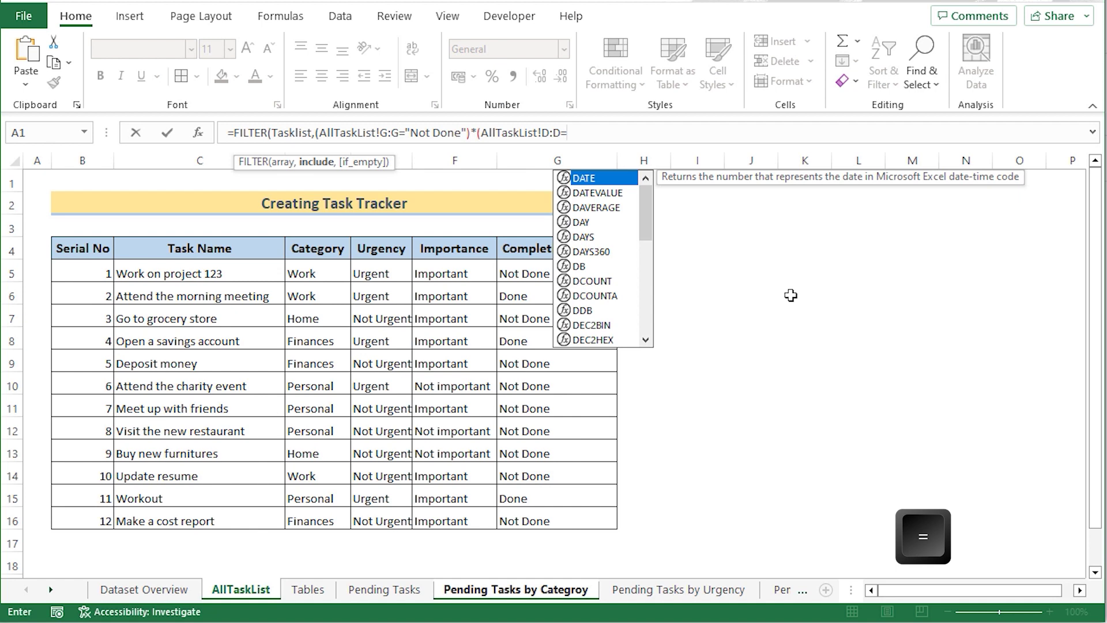
click(521, 589)
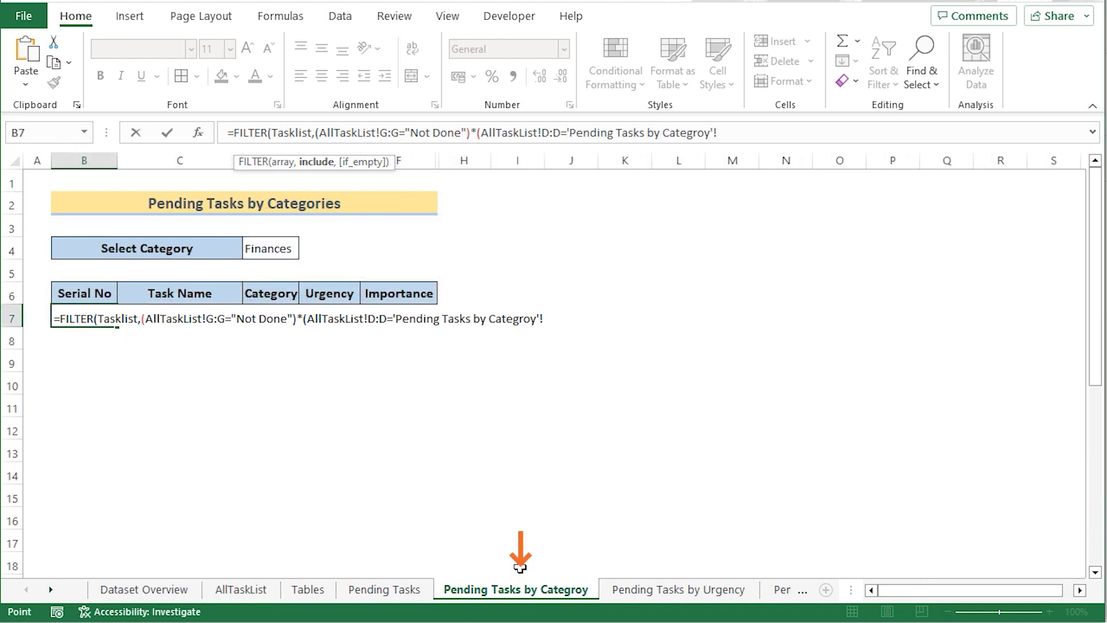
click(278, 248)
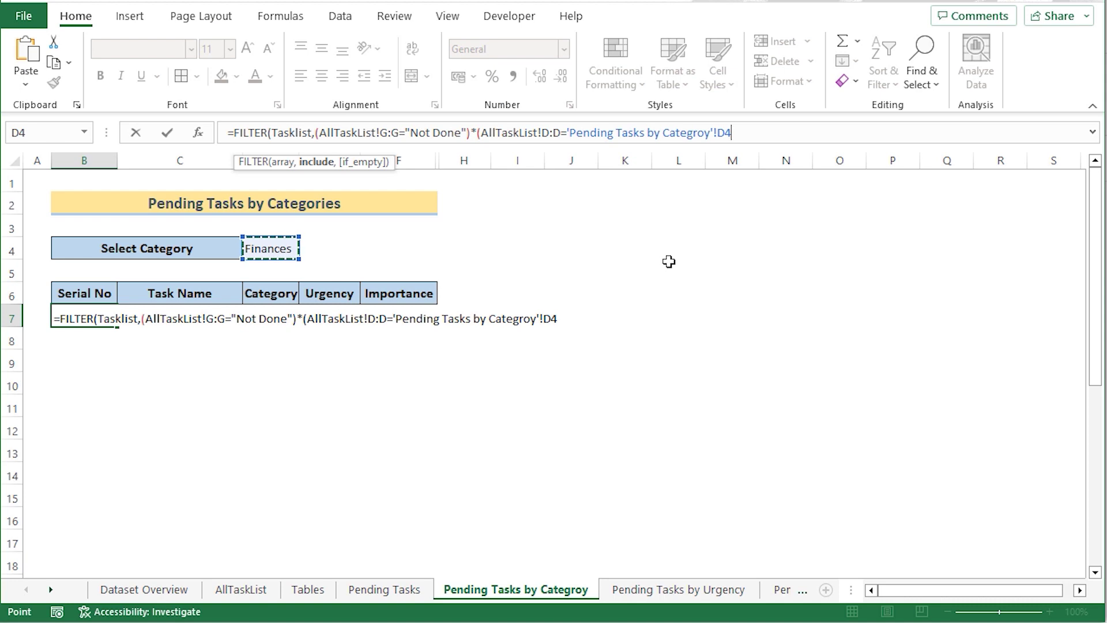
text()))
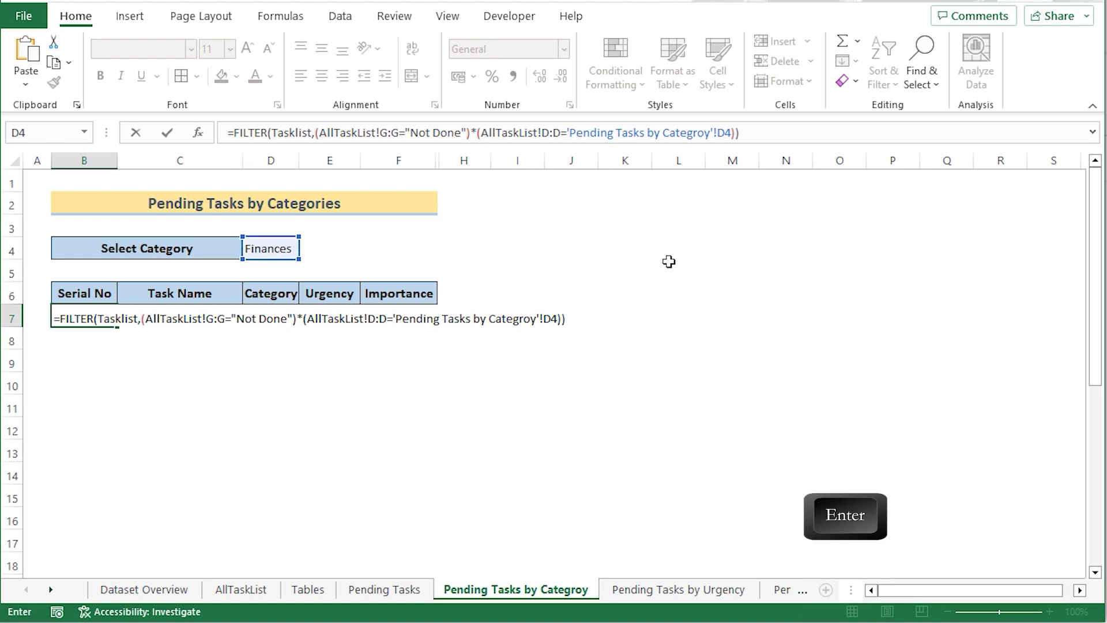
key(Return)
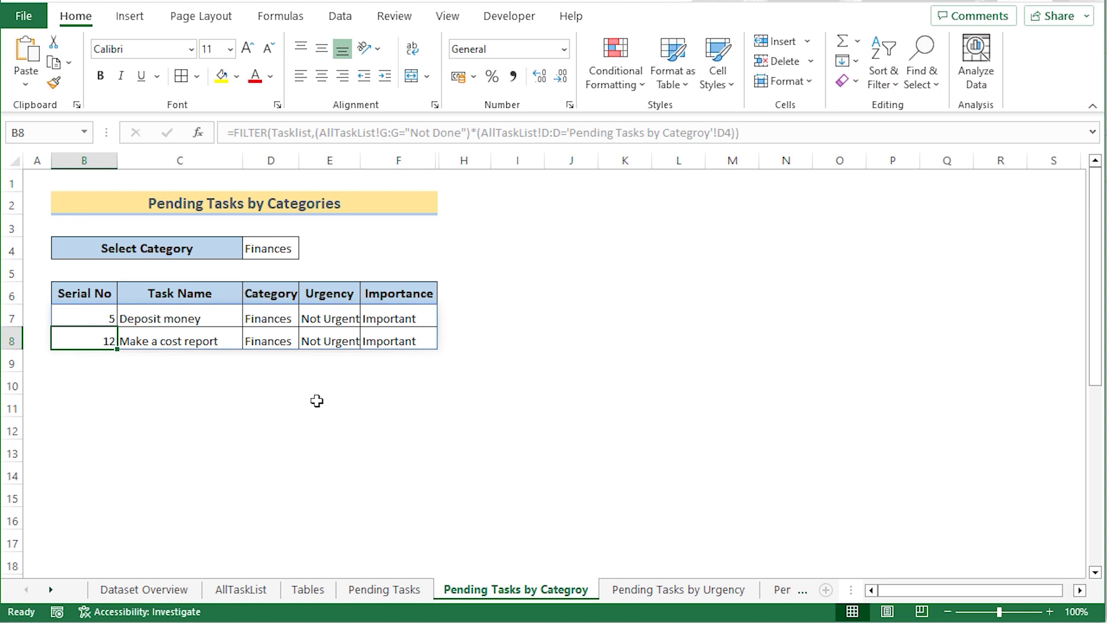
Step: Choose Home as the category in D4 beside Select Category
click(283, 249)
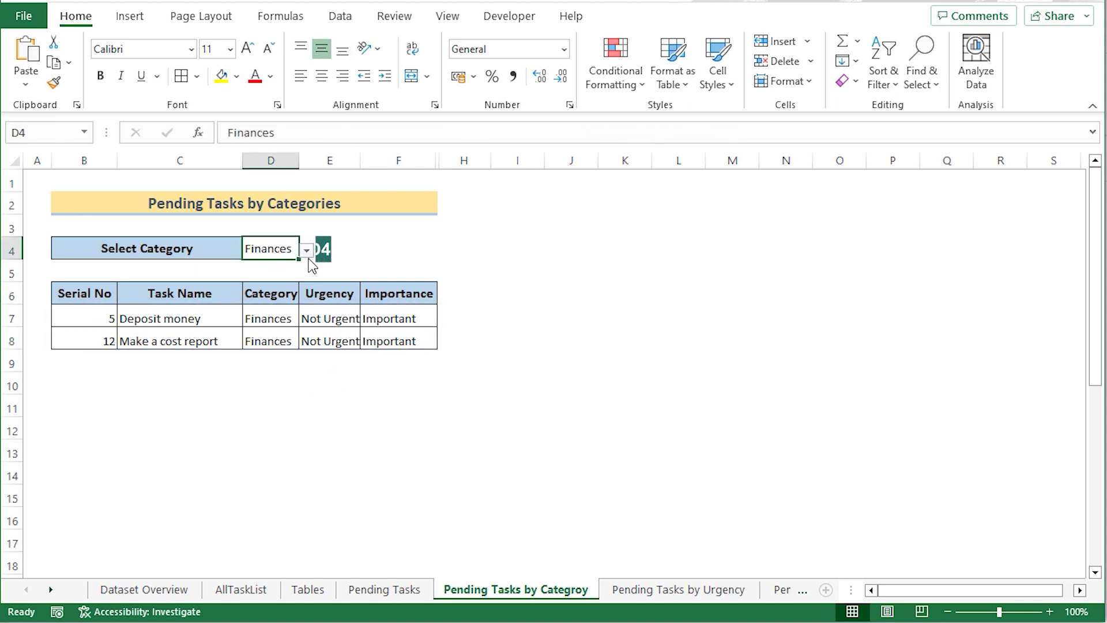
click(307, 250)
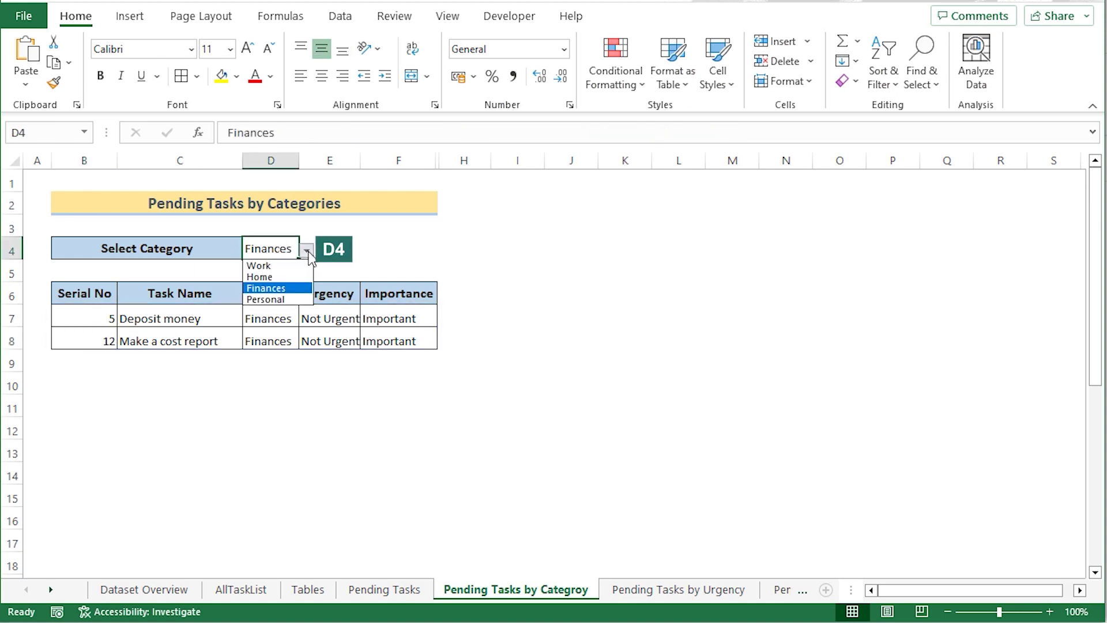
click(295, 273)
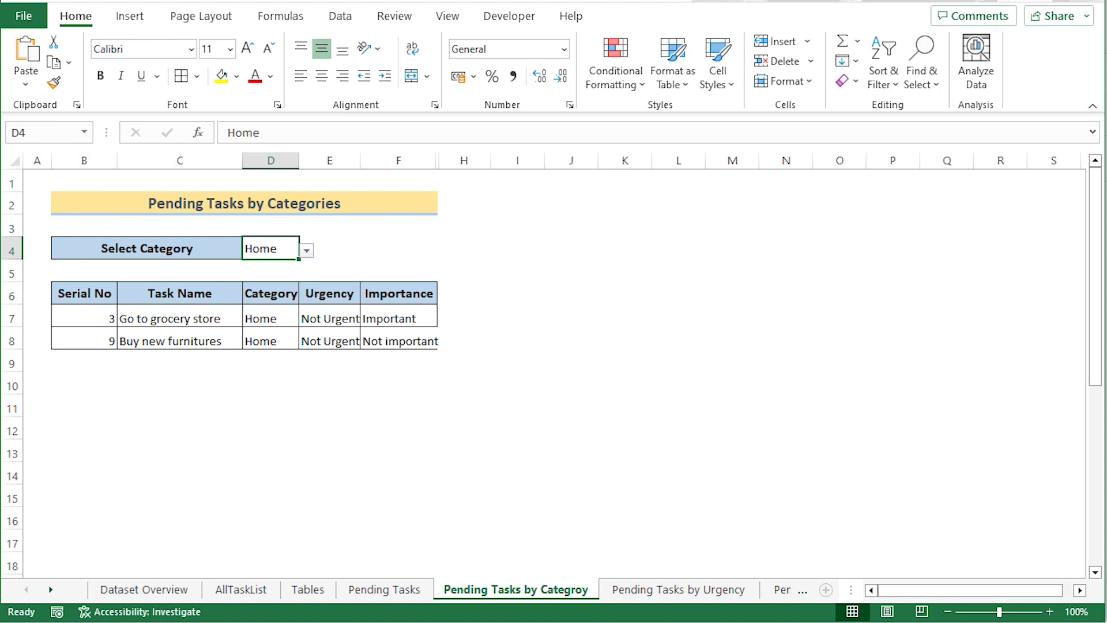
Step: Start a data validation rule of type List for cell D4 beside Select Urgency on the Pending Tasks by Urgency sheet
click(678, 589)
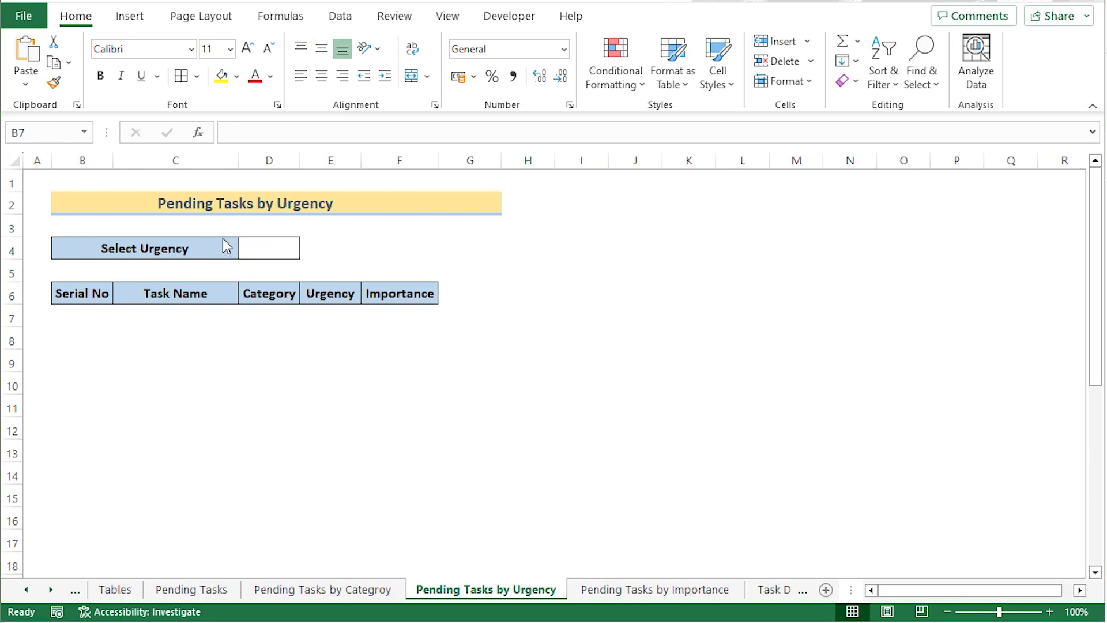
click(276, 241)
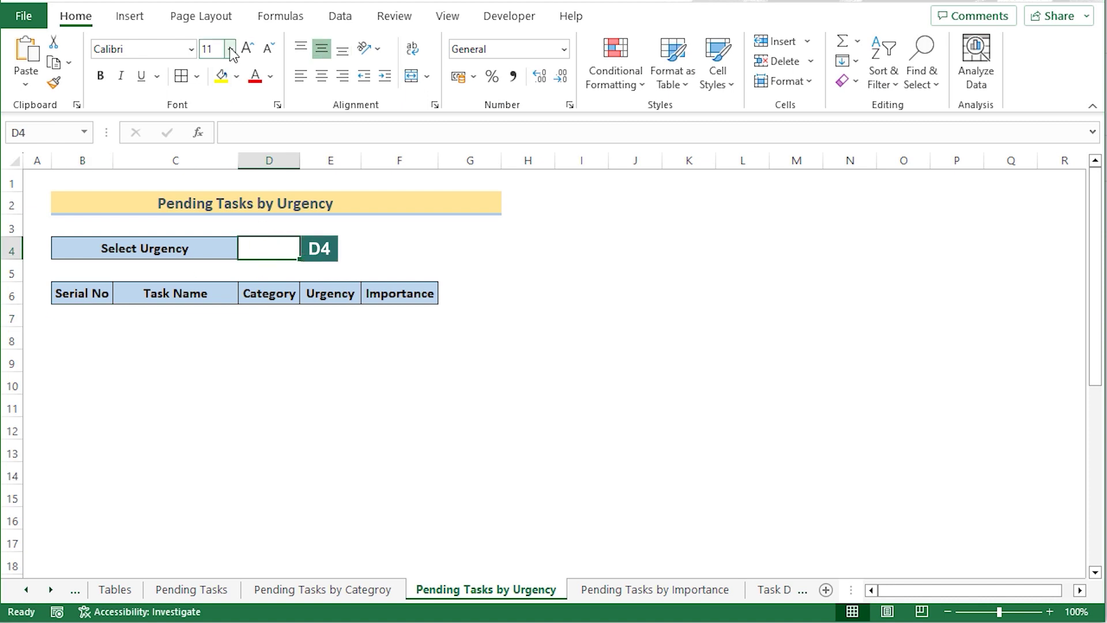
click(341, 16)
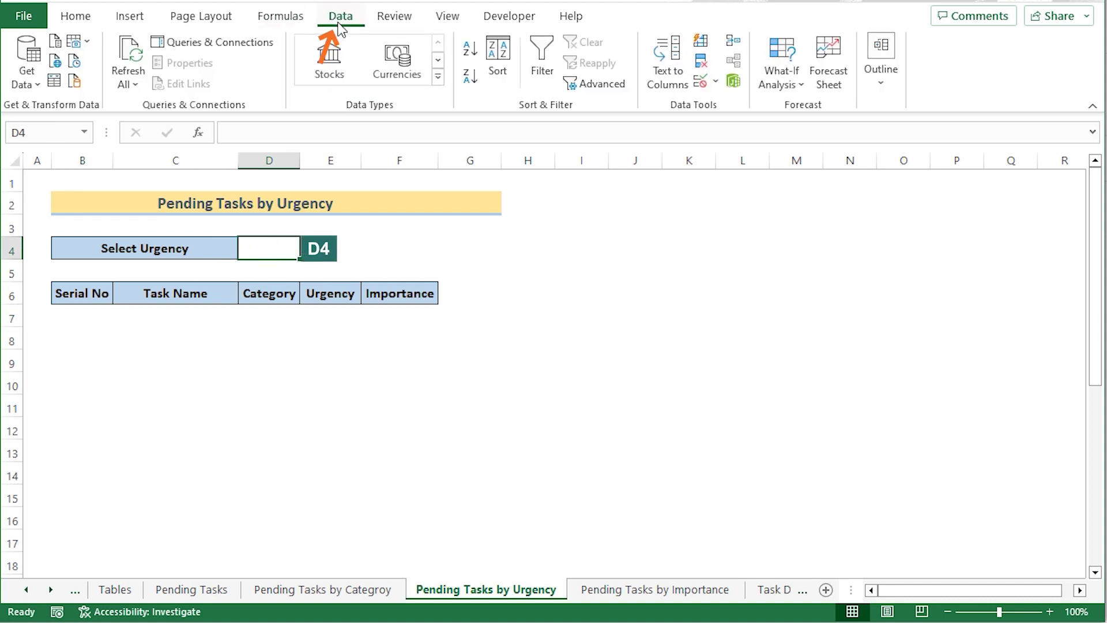
click(700, 81)
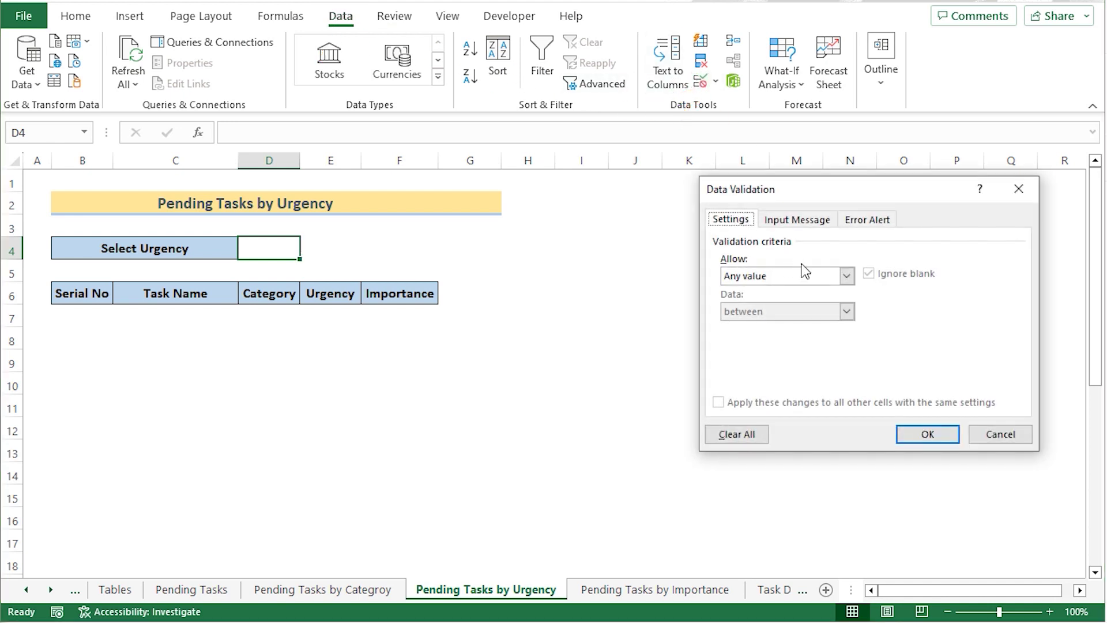
click(846, 276)
click(792, 327)
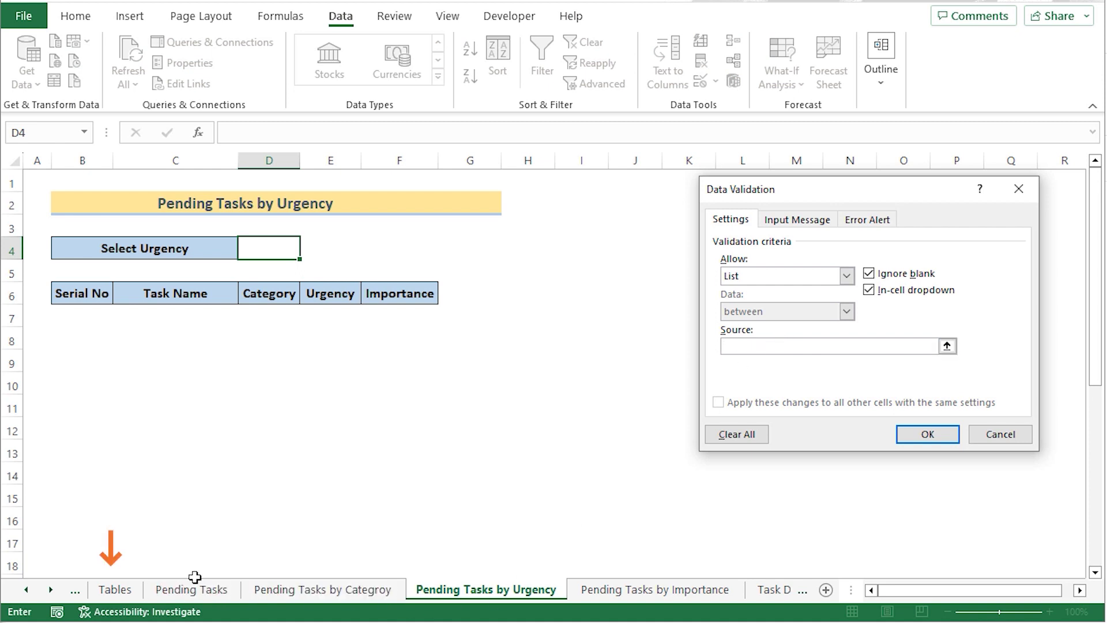
Step: Source the list from C5:C6 of the Tables sheet, apply the rule and choose Urgent in D4
click(114, 590)
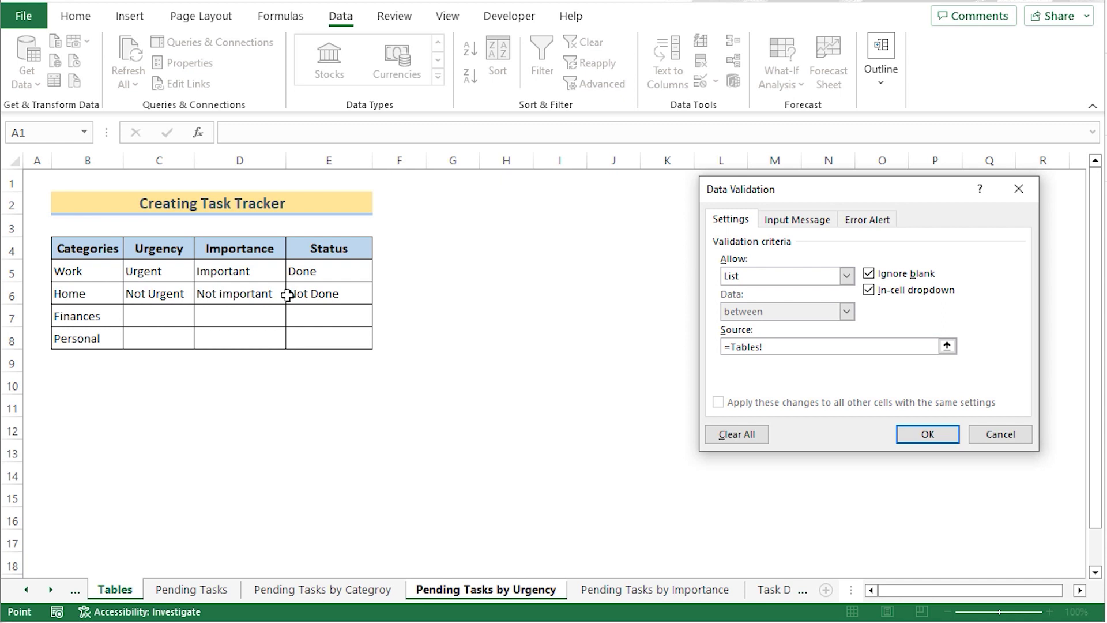
drag(160, 271, 157, 293)
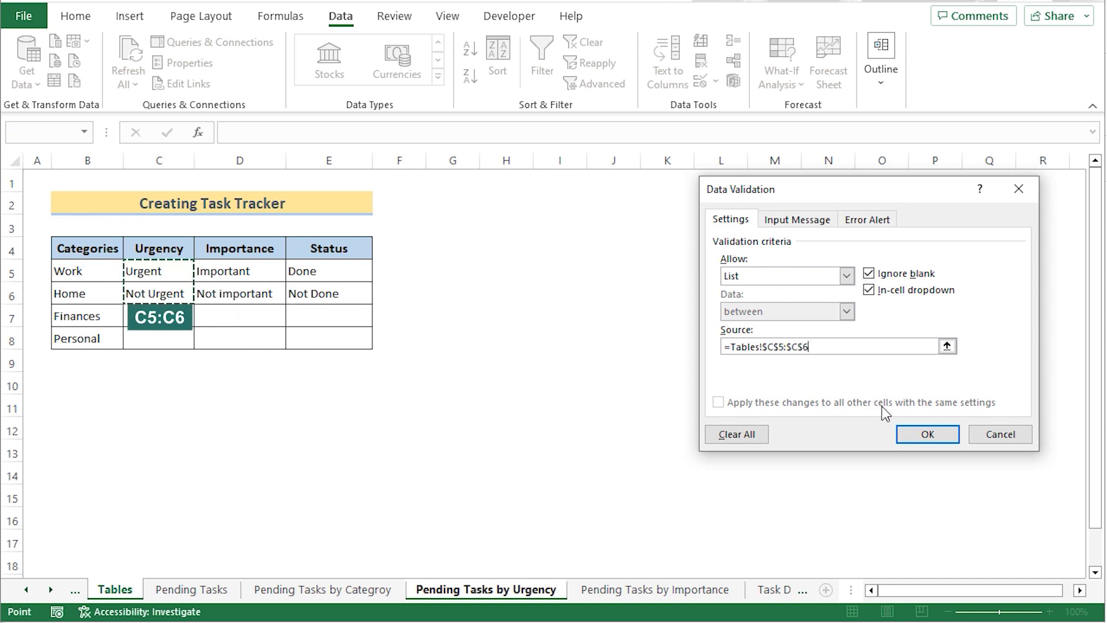
click(925, 435)
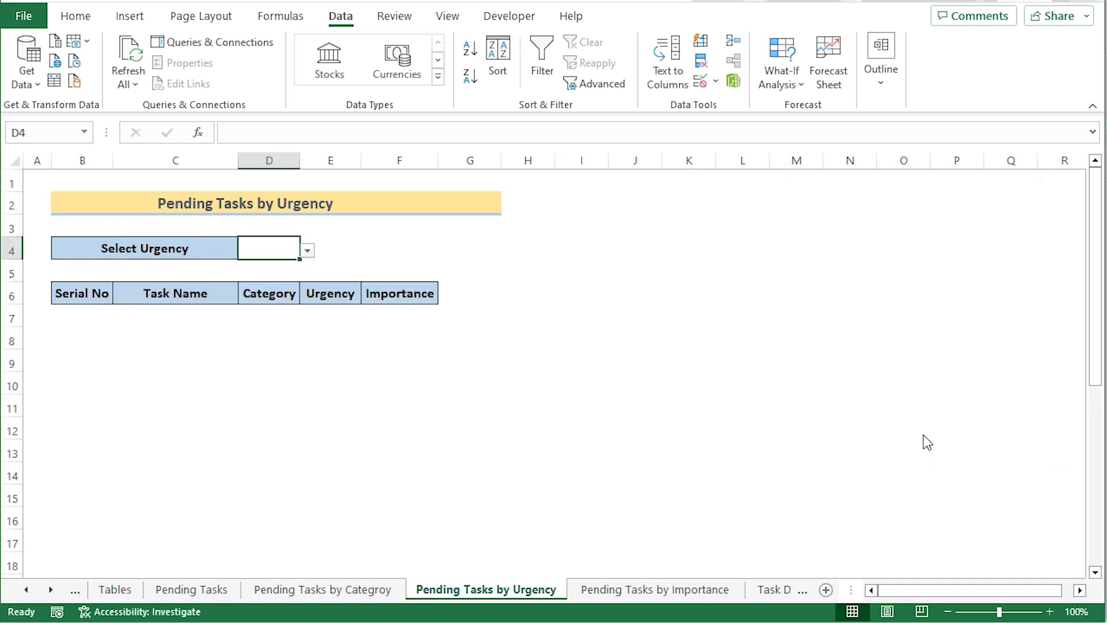
click(308, 251)
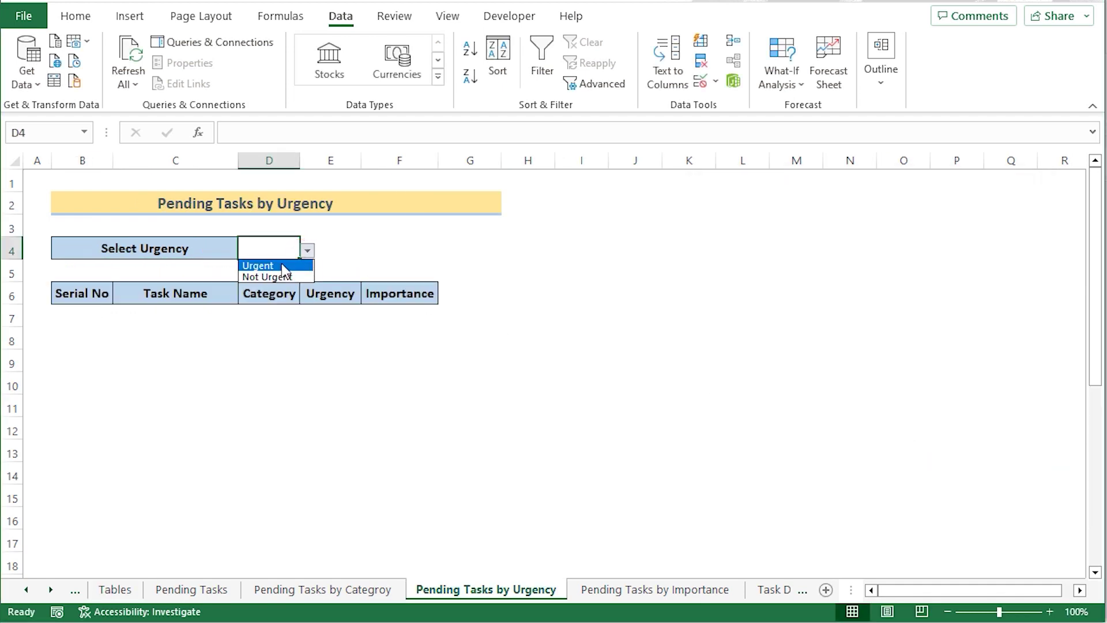
click(283, 267)
Step: Begin a FILTER formula in B7 below the Serial No header with Tasklist as its array
click(86, 318)
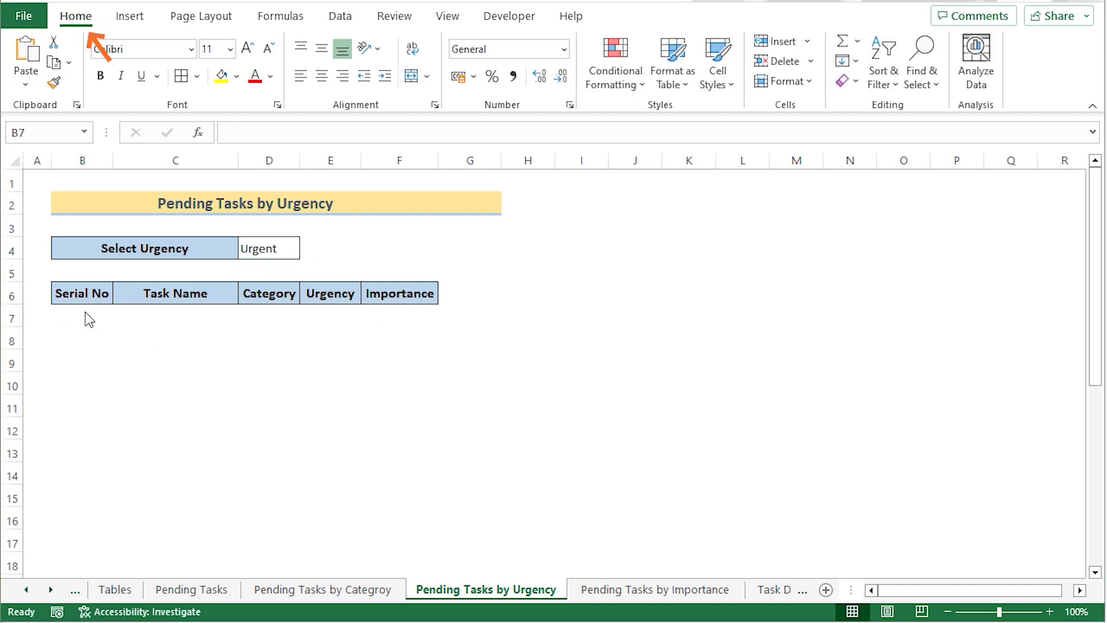
double_click(86, 313)
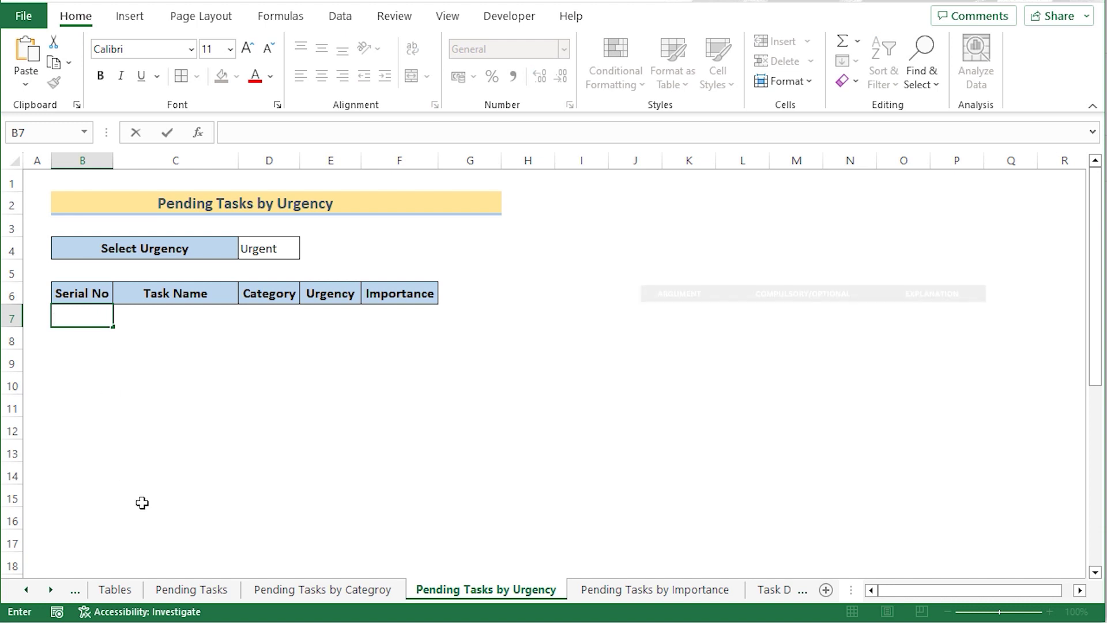
text(=FILTER)
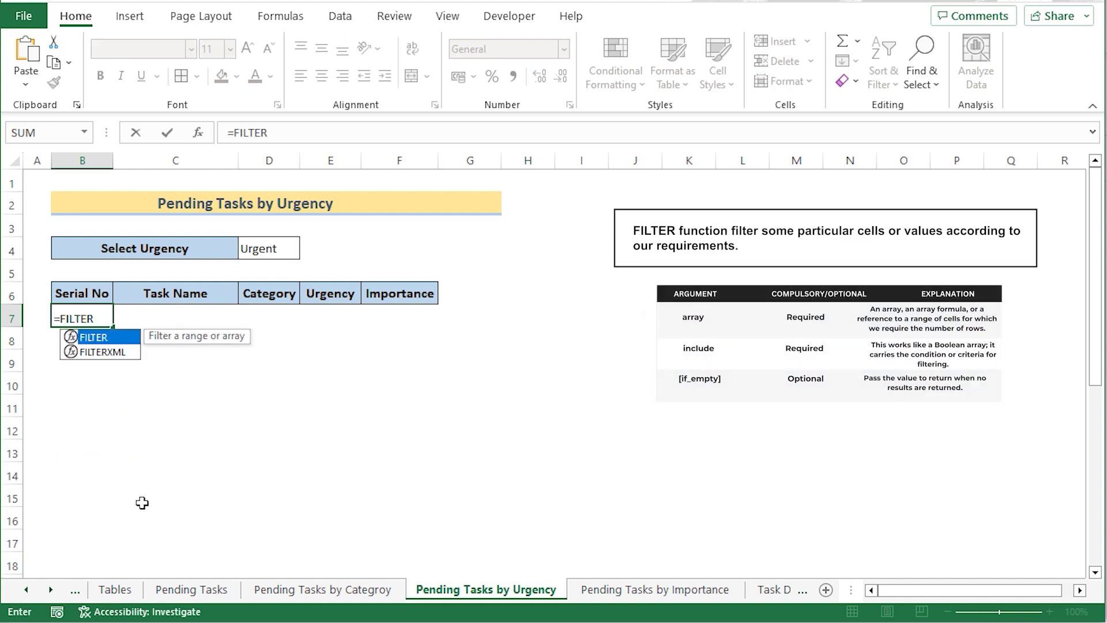
text((Tas)
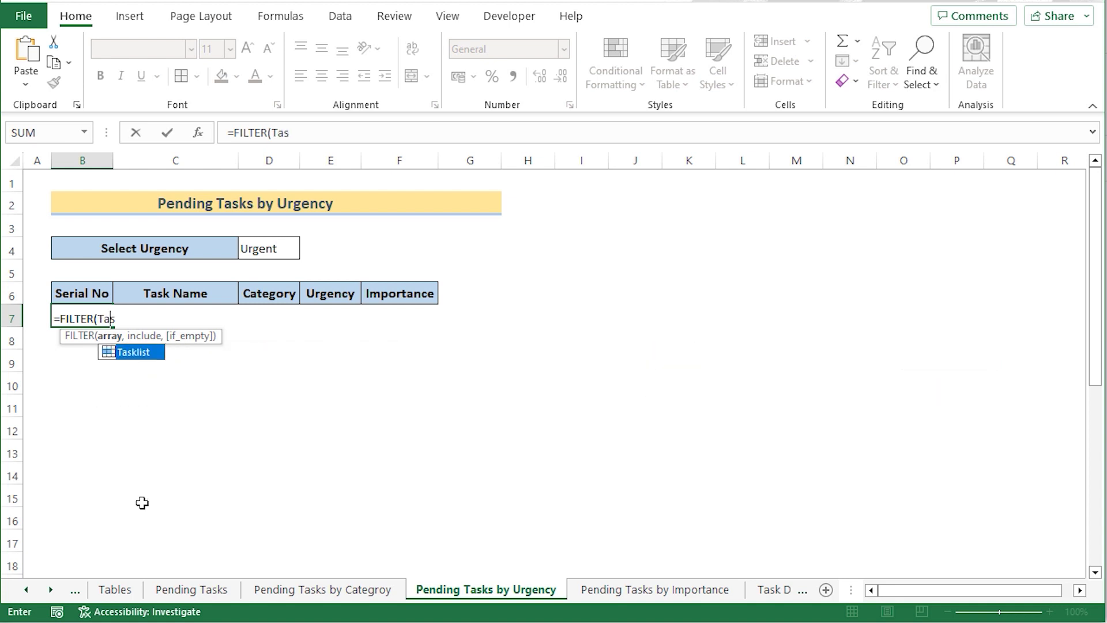
double_click(150, 356)
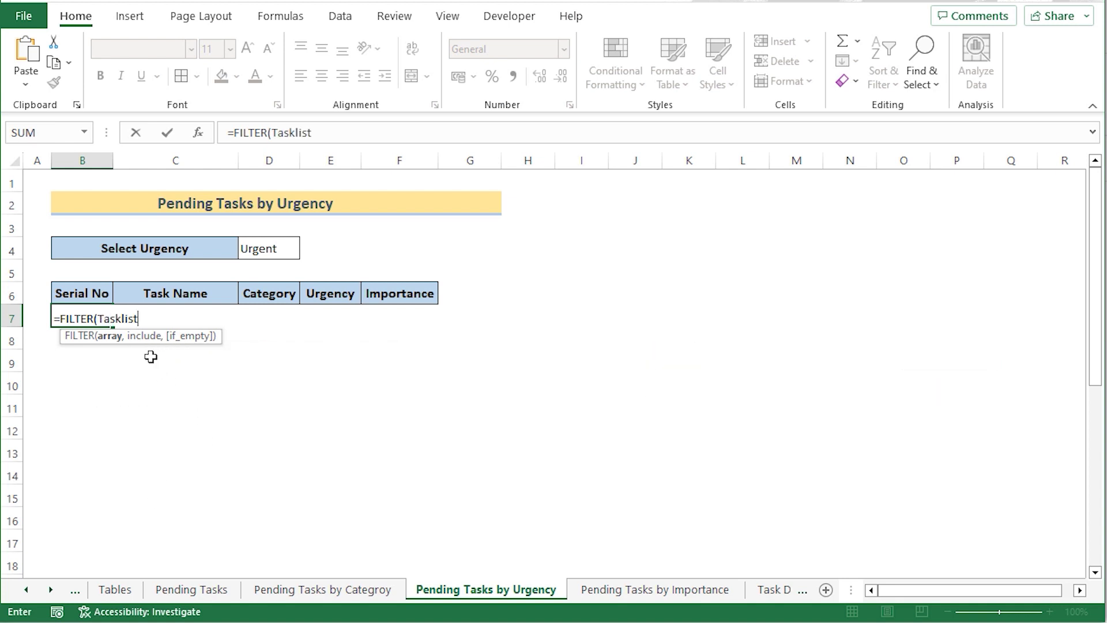
text(,()
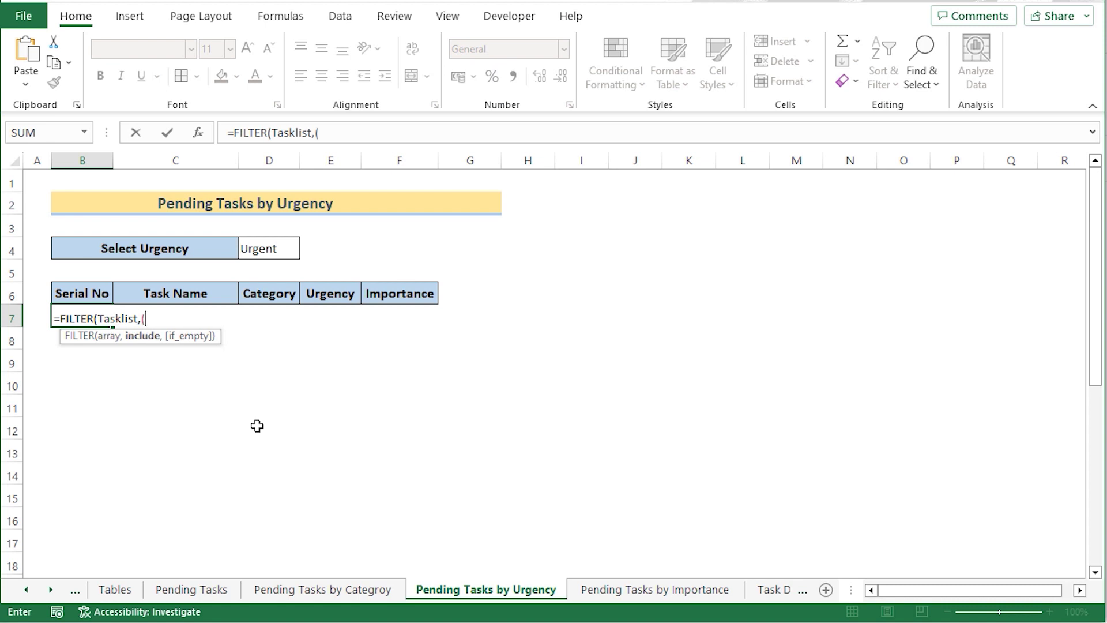
Step: Add the first condition matching AllTaskList!G:G to "Not Done" and open a second condition multiplied with it
click(74, 590)
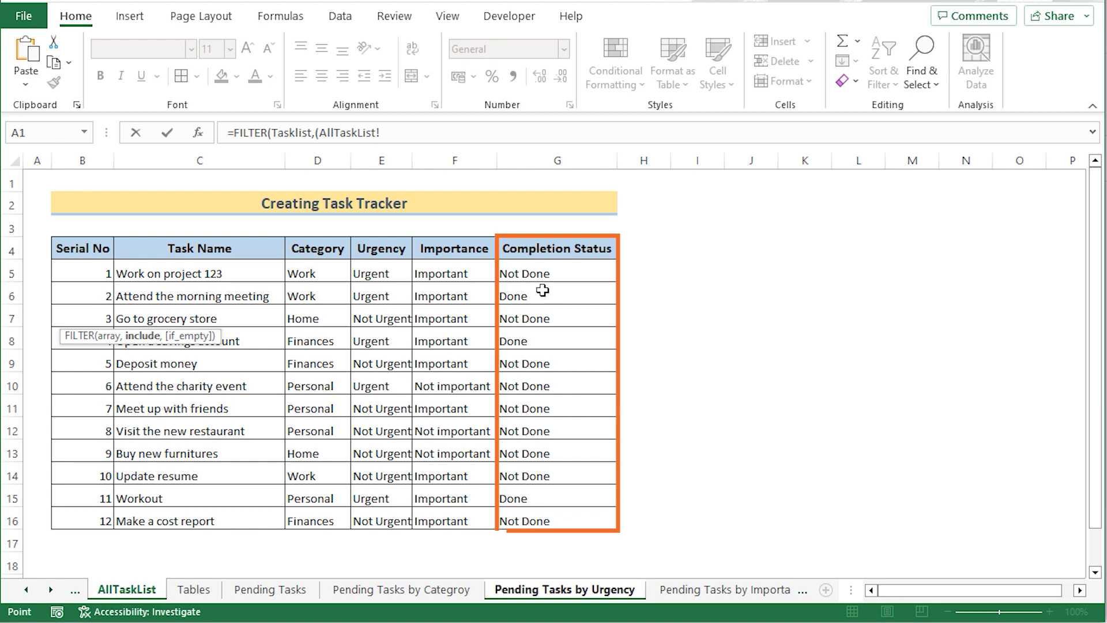
click(578, 266)
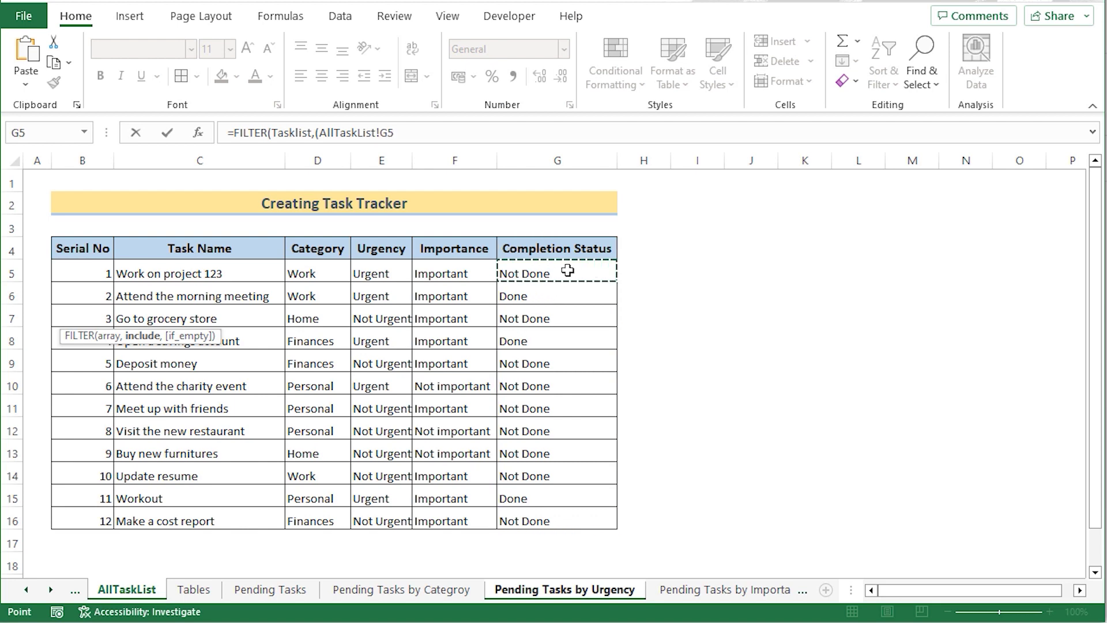
click(413, 127)
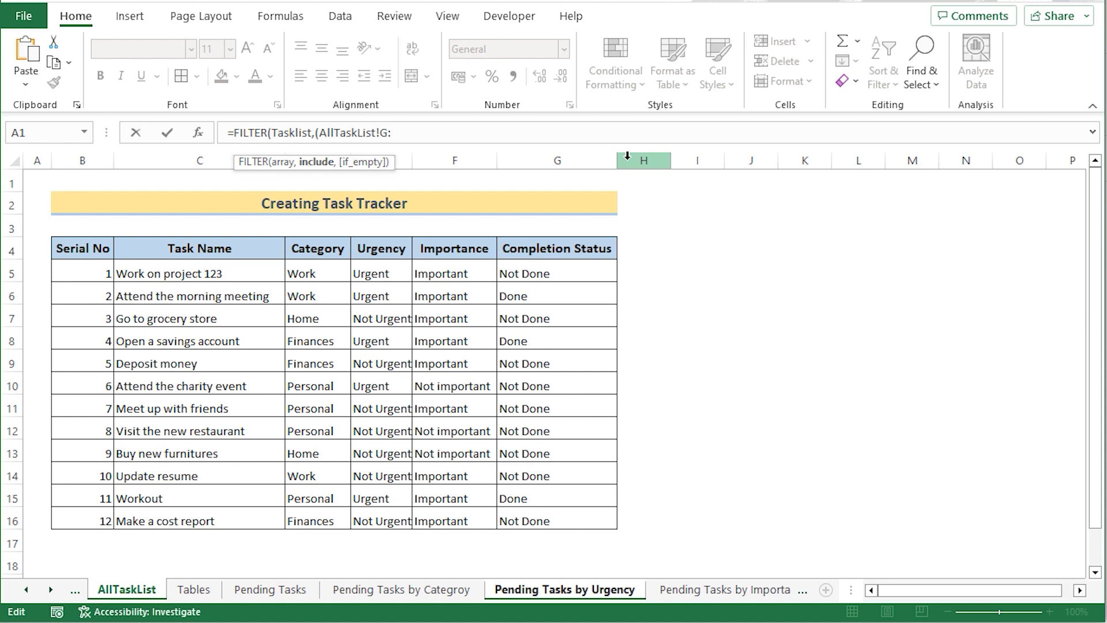
text(G=)
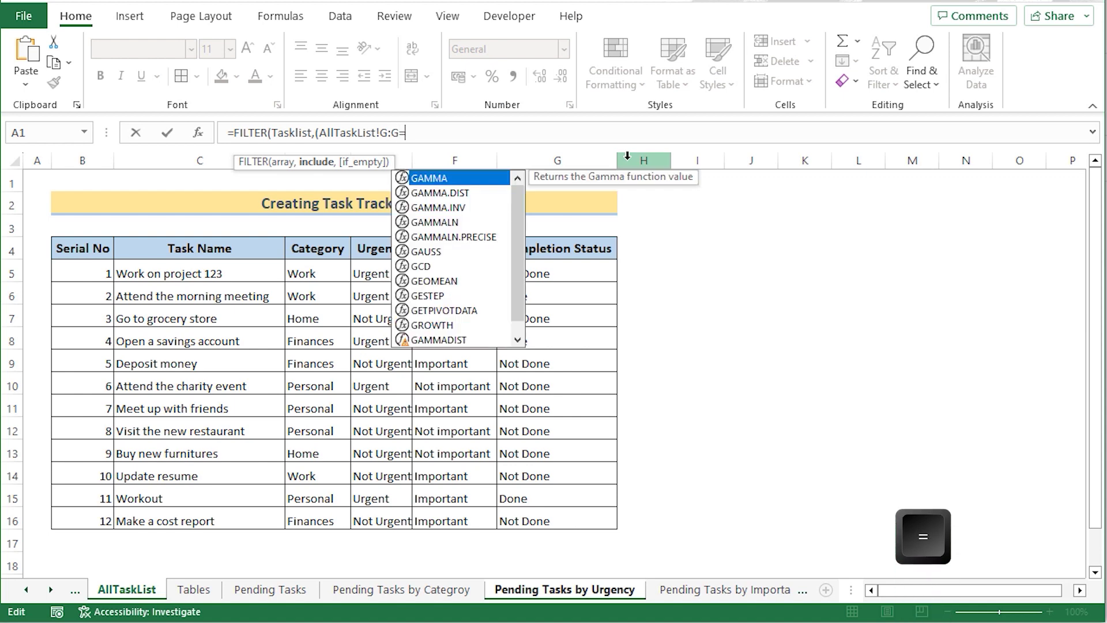
text("Not Done)
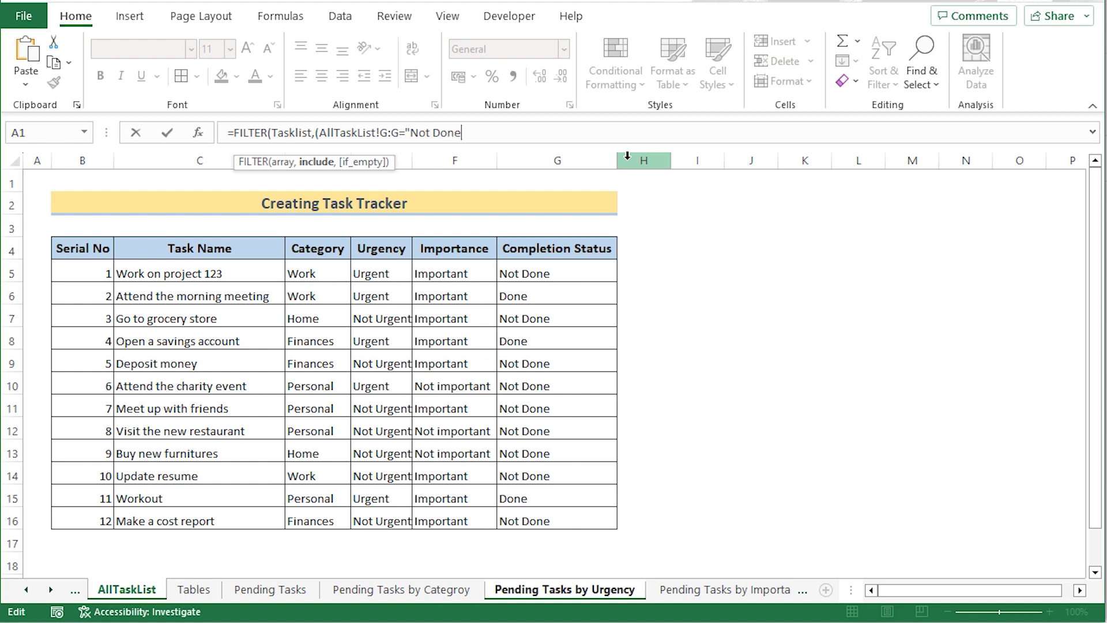
text(")*()
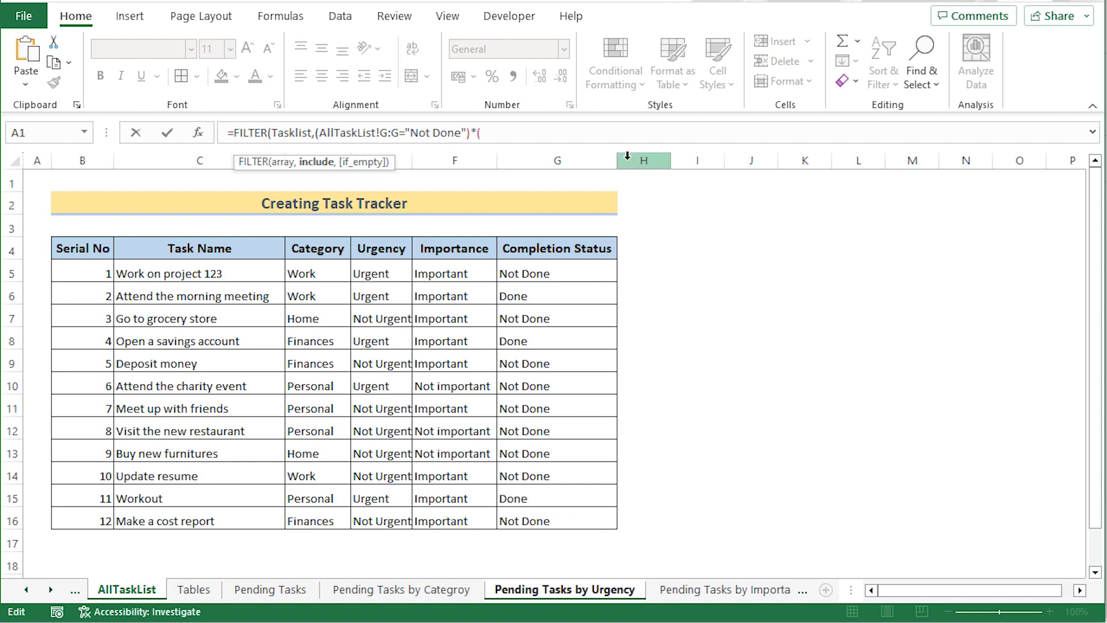
Step: Add the second condition matching AllTaskList!E:E to D4 of Pending Tasks by Urgency, close the formula and enter it
click(398, 274)
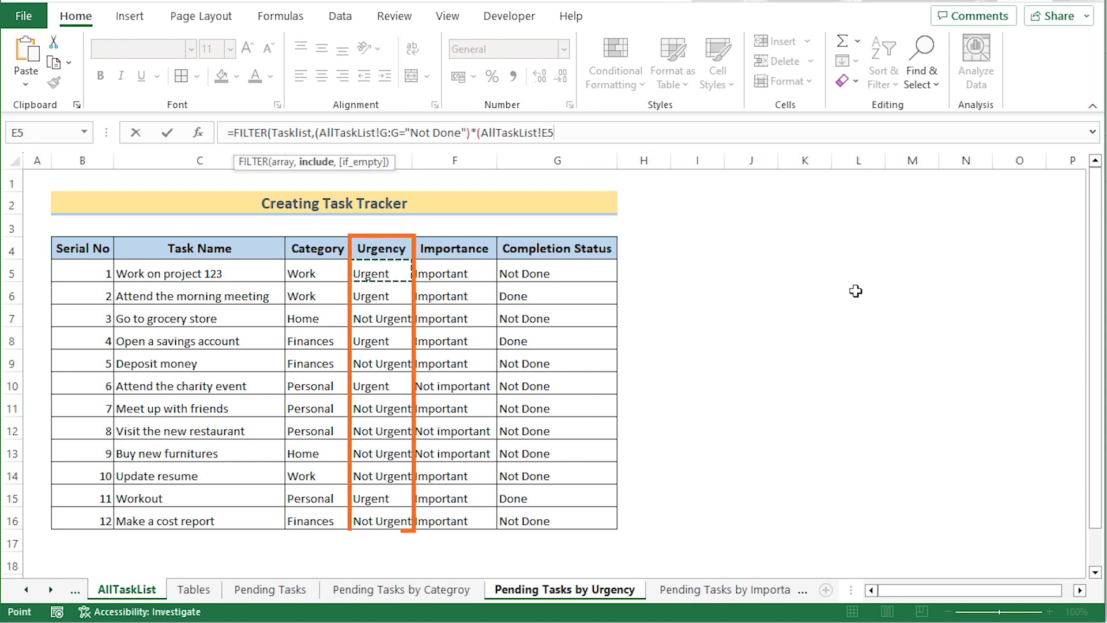
key(BackSpace)
text(:E)
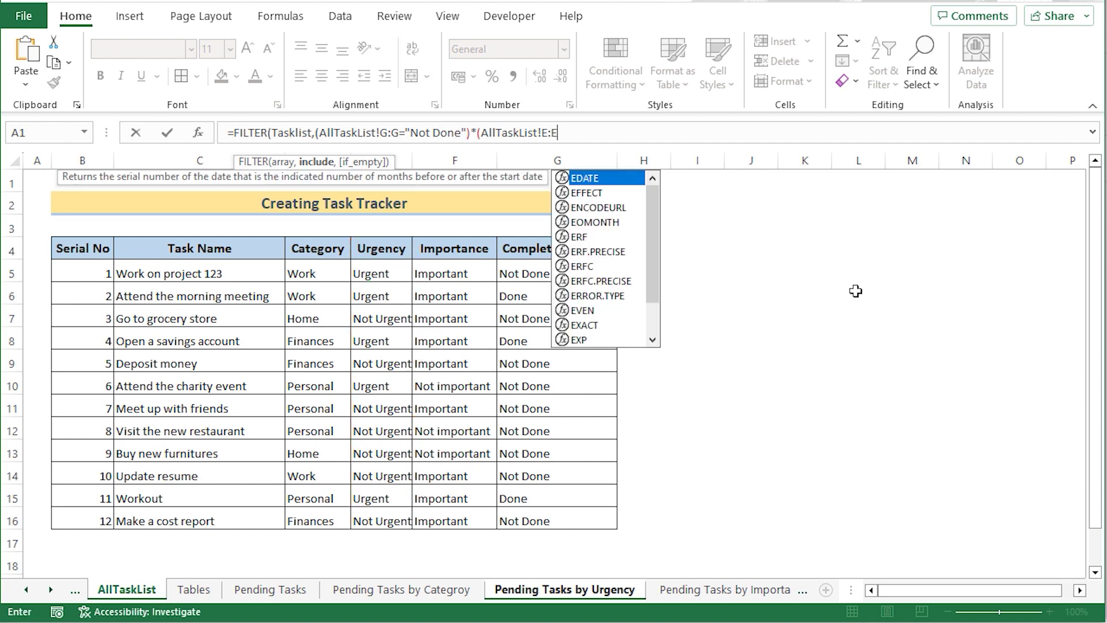
text(=)
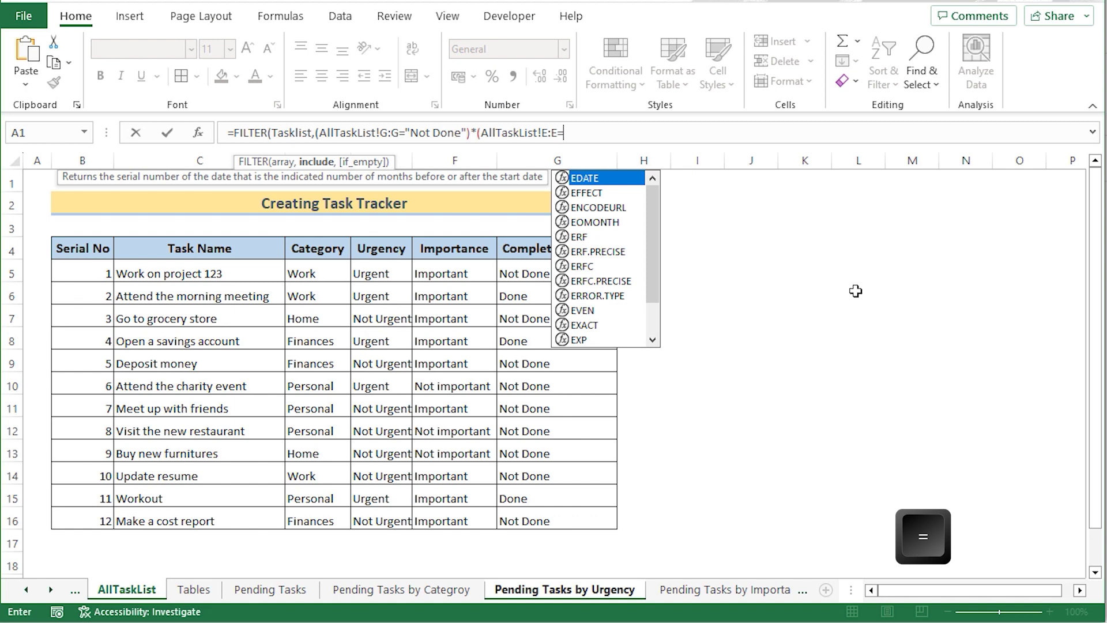
click(616, 594)
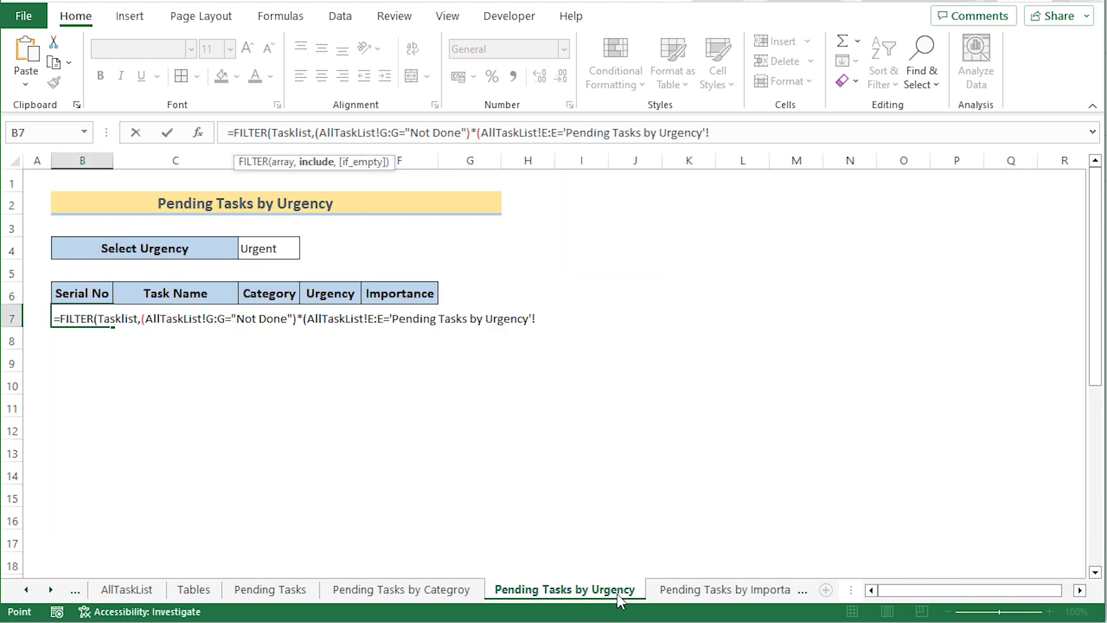
click(265, 248)
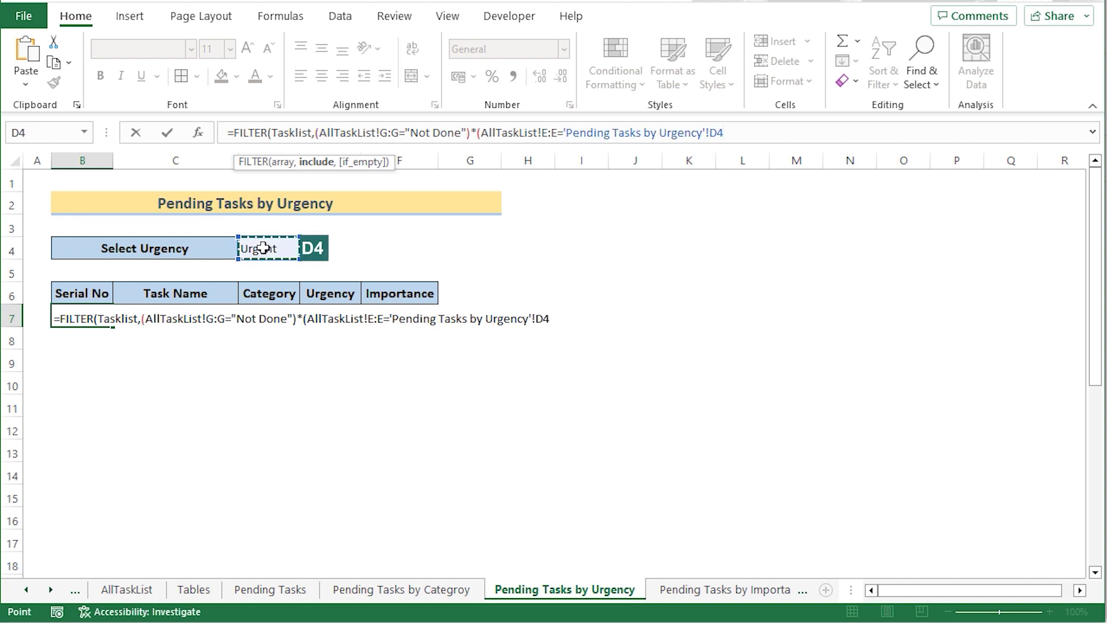
text()))
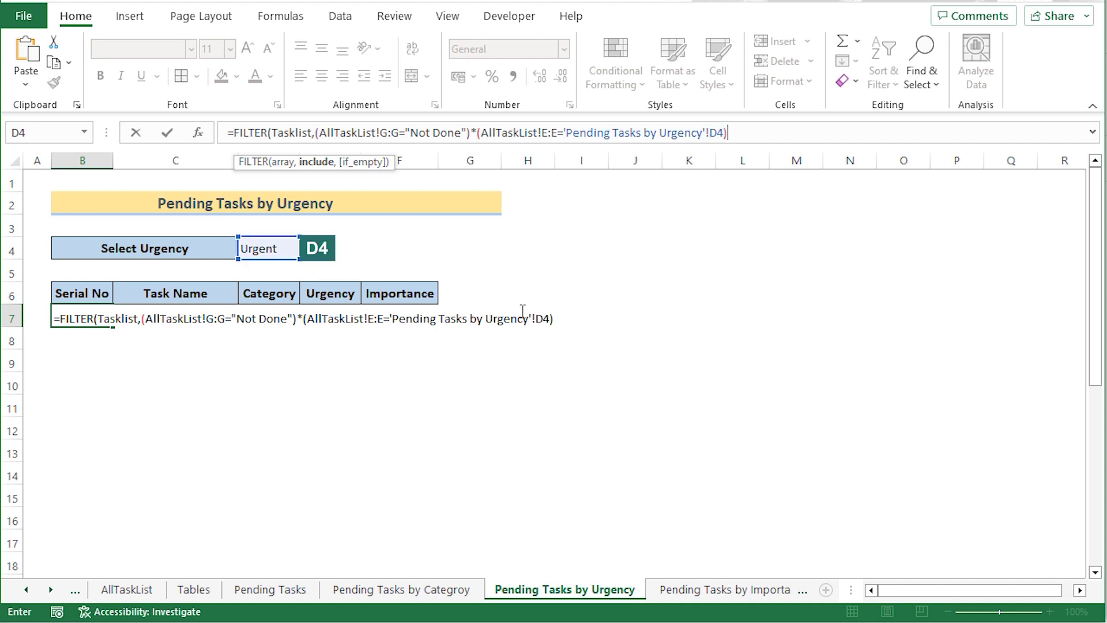
key(Return)
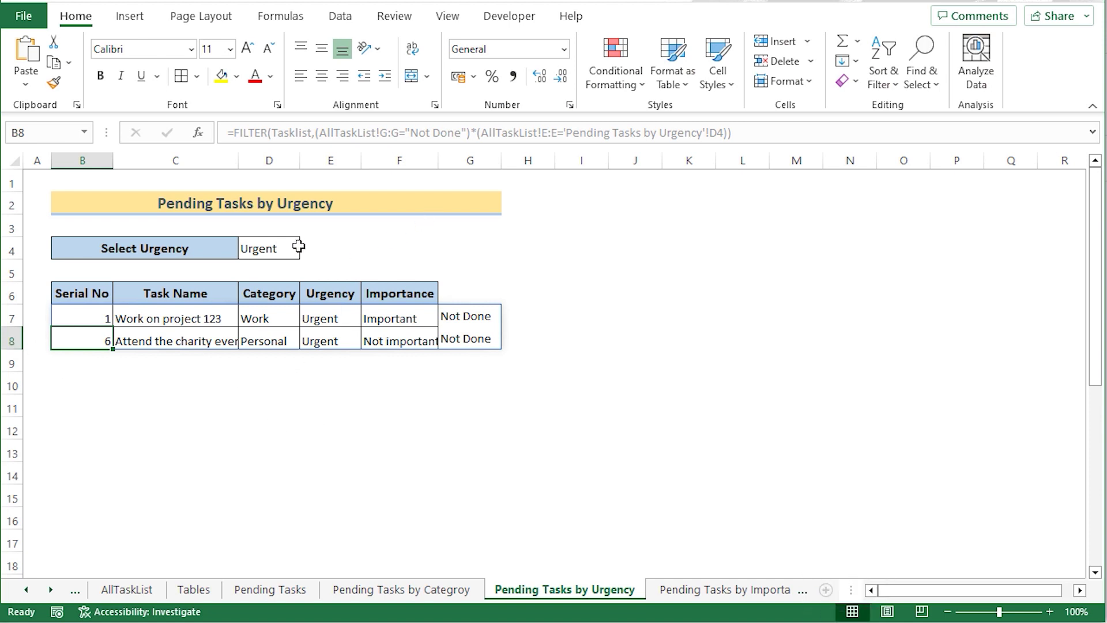
Step: Choose Not Urgent as the urgency in D4 beside Select Urgency
click(296, 247)
click(307, 252)
click(305, 278)
Step: Hide column G with the completion statuses and slightly widen the Importance column F
click(469, 316)
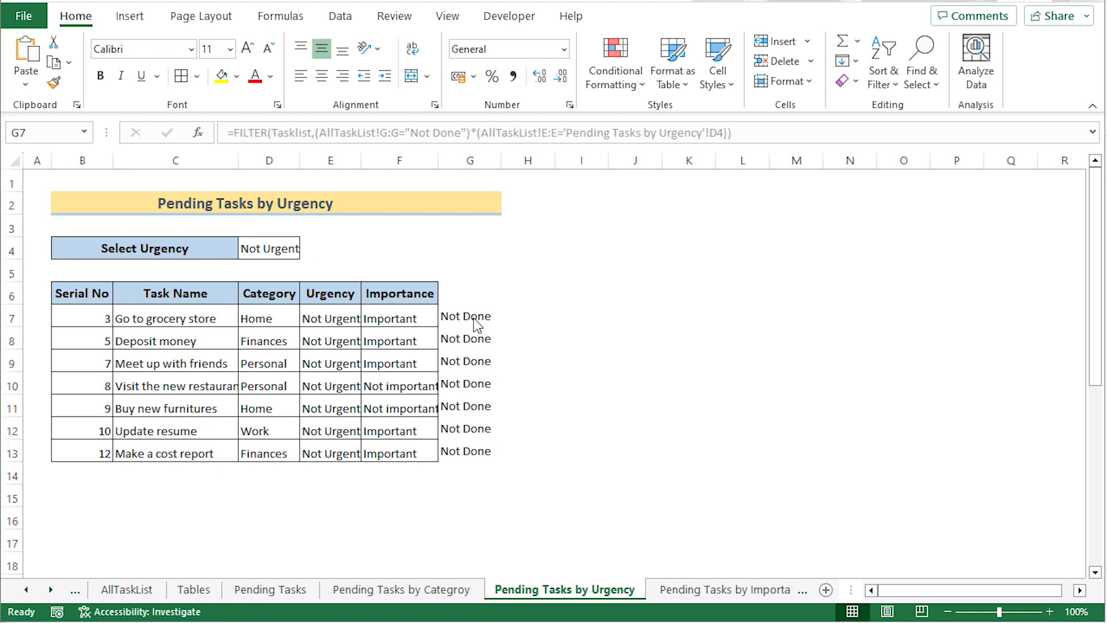
click(461, 157)
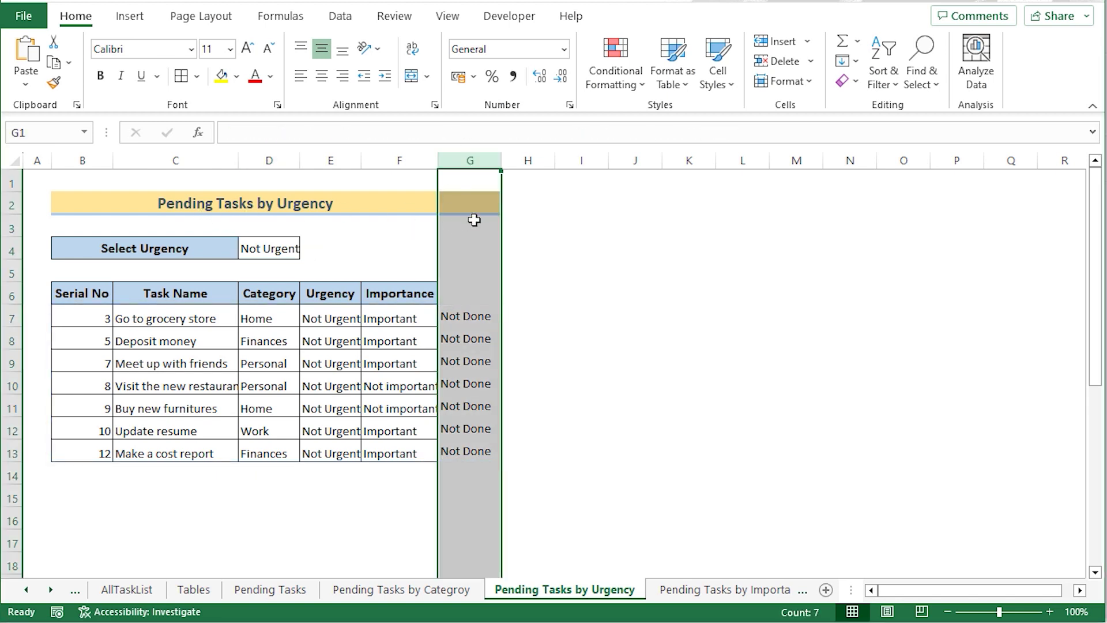
right_click(483, 159)
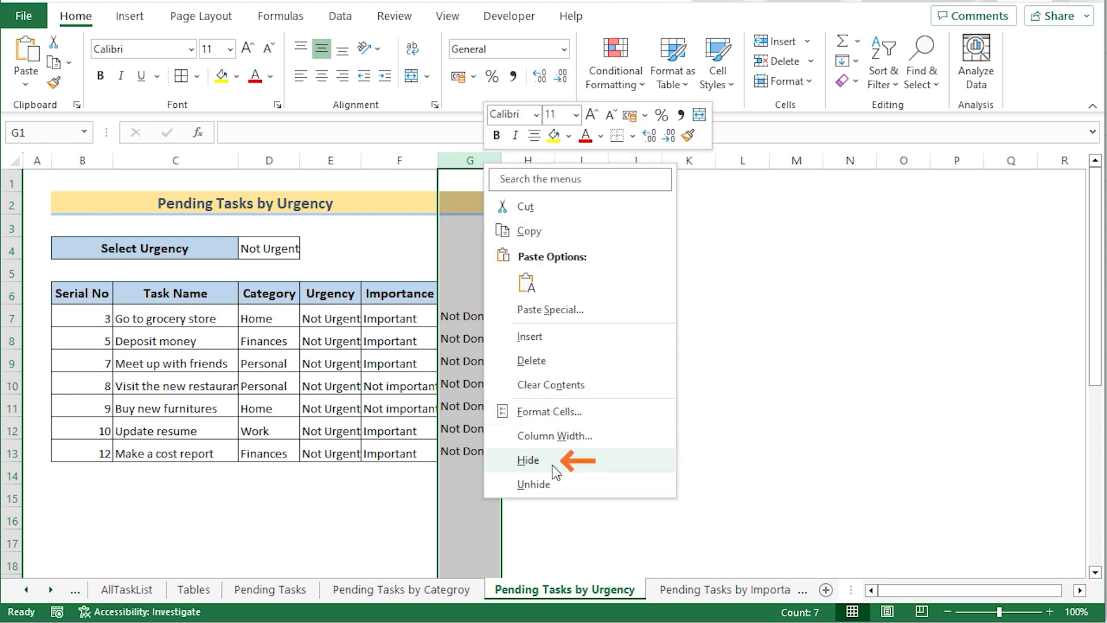
click(528, 460)
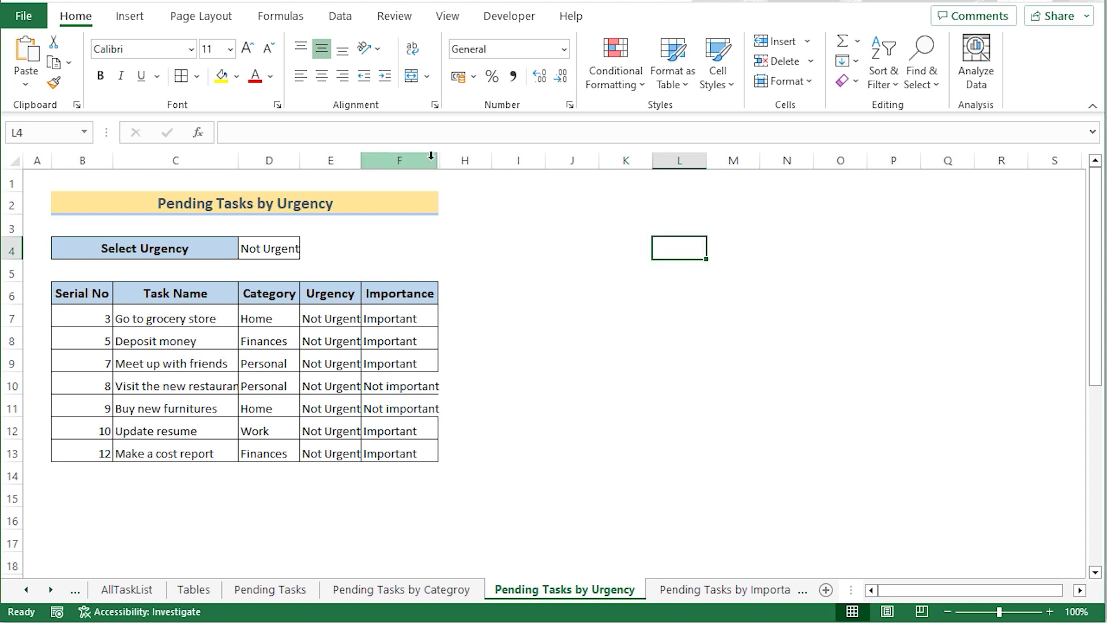
drag(434, 158, 451, 162)
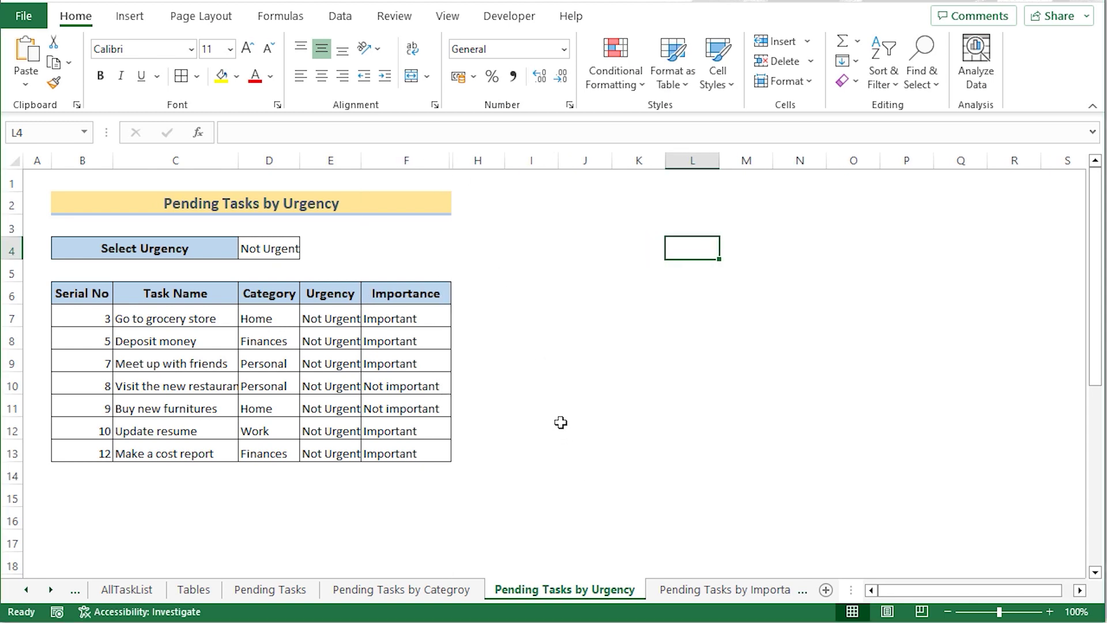
Step: Examine the Select Importance list in D4 and the importance condition of the B7 formula on the Pending Tasks by Importance sheet
click(691, 591)
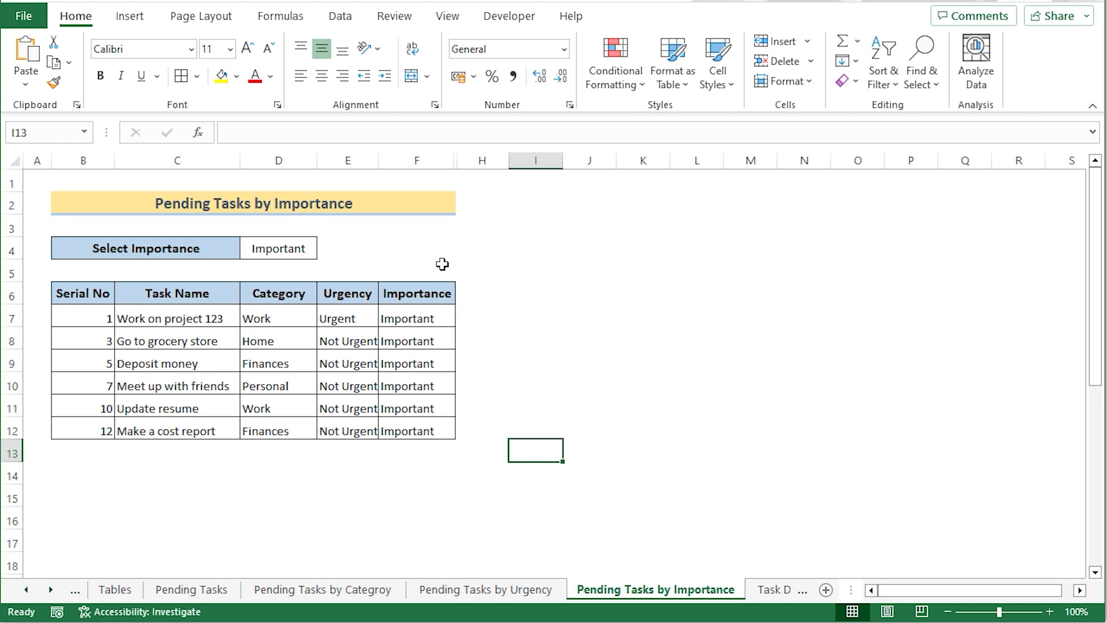
click(305, 247)
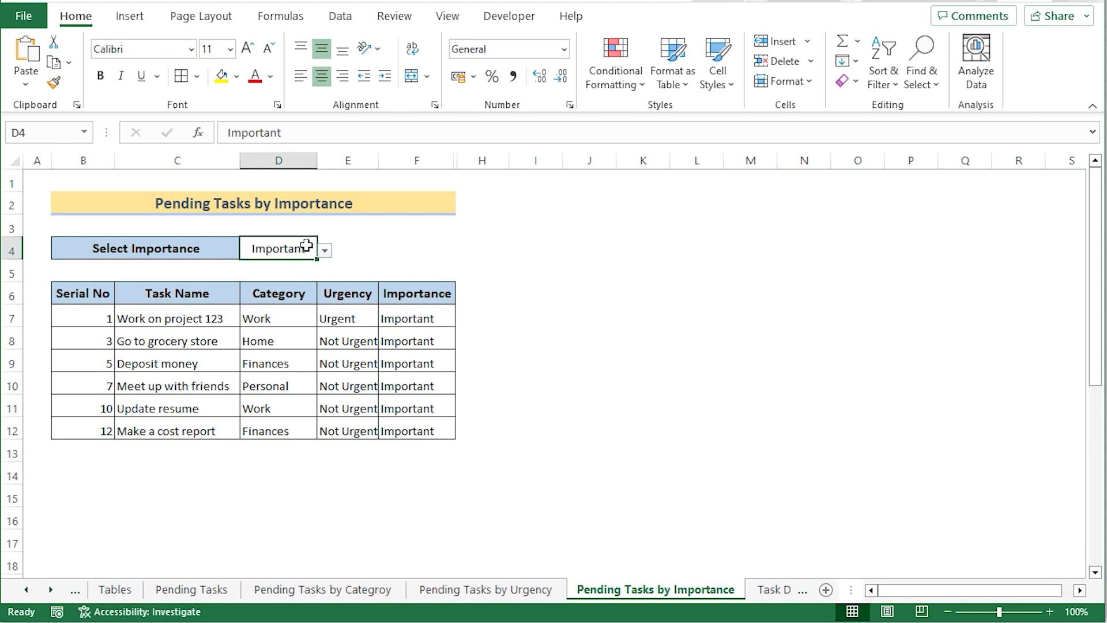
click(326, 251)
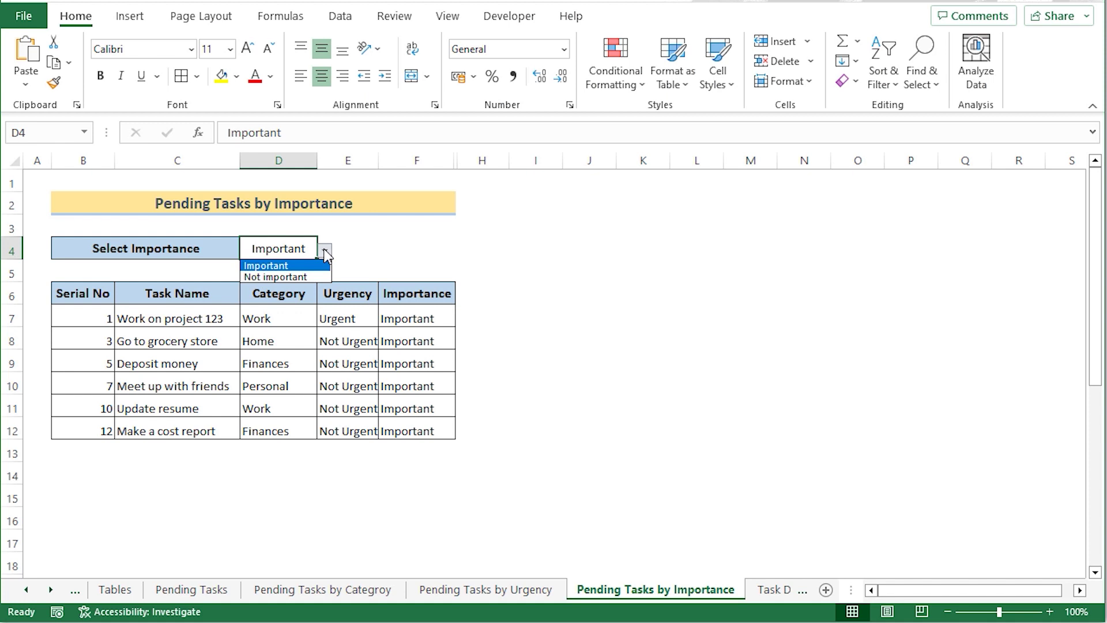
click(327, 254)
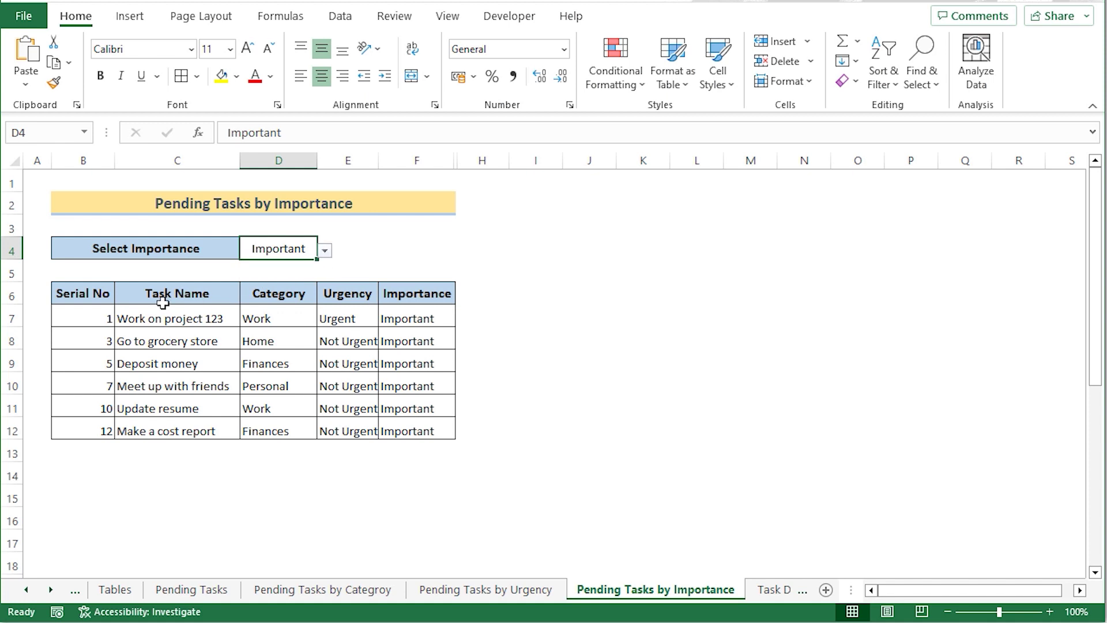
click(74, 314)
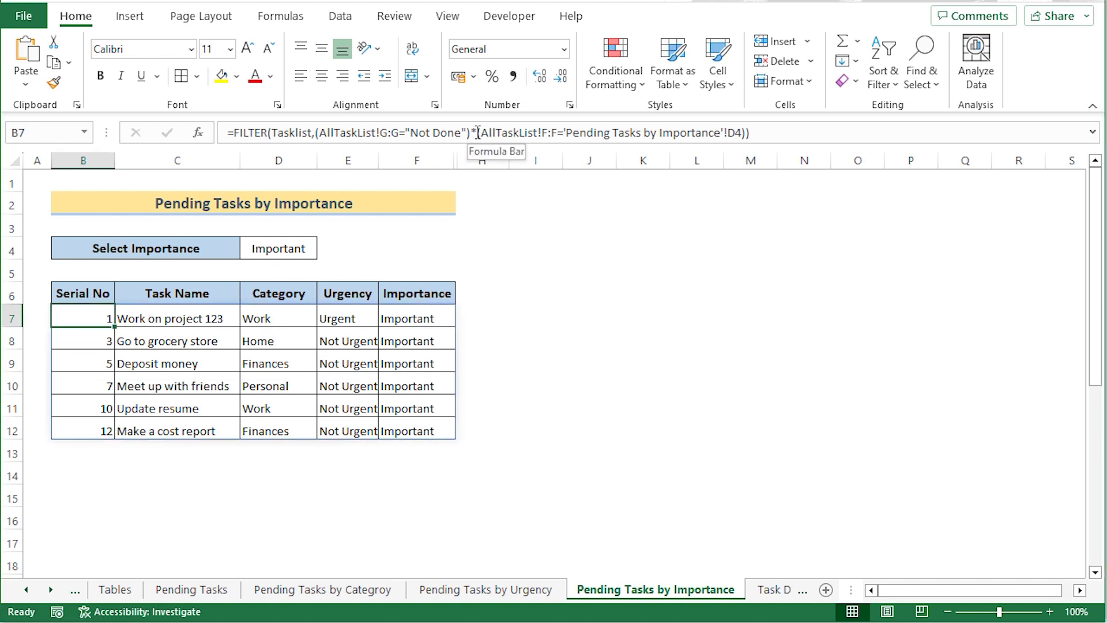
drag(483, 132, 563, 132)
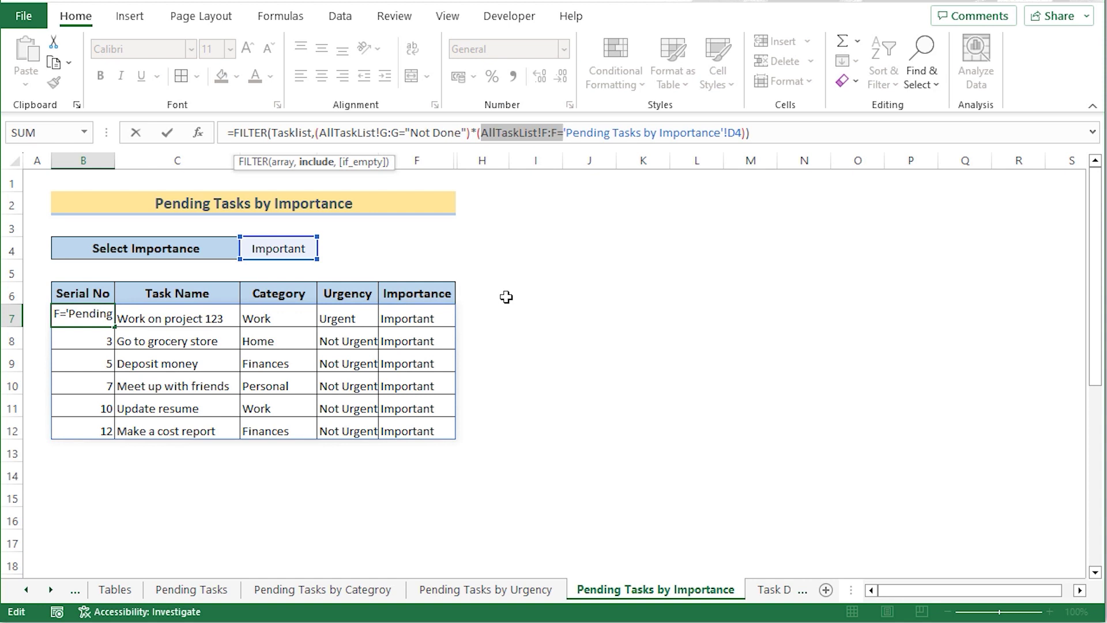
key(ctrl+Return)
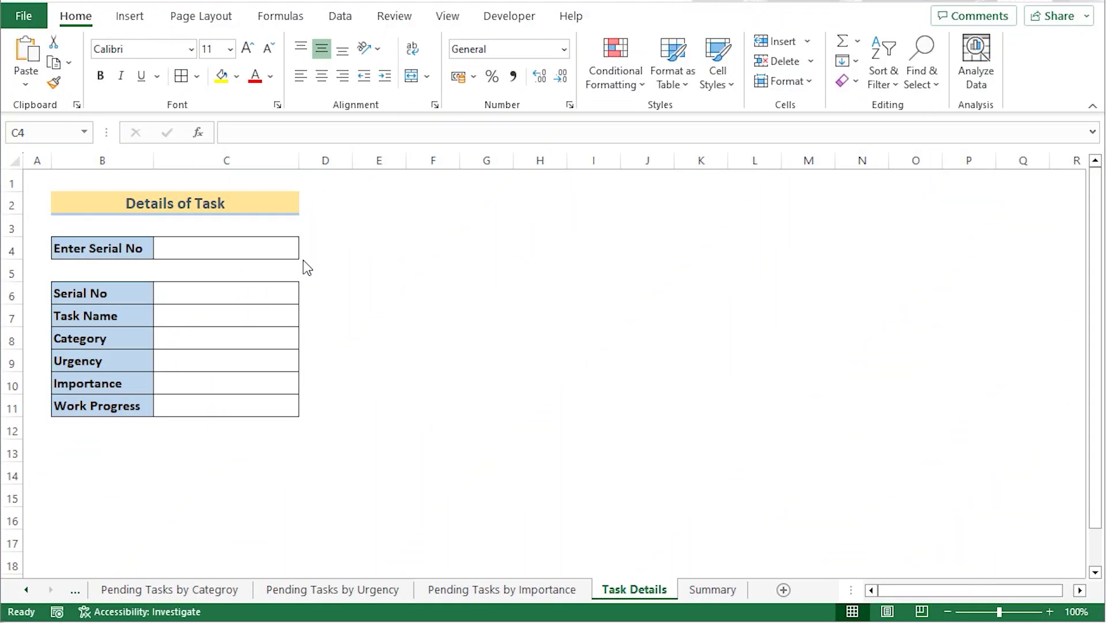
Step: Enter serial number 11 in C4 of the Task Details sheet and select C6 beside Serial No
click(245, 245)
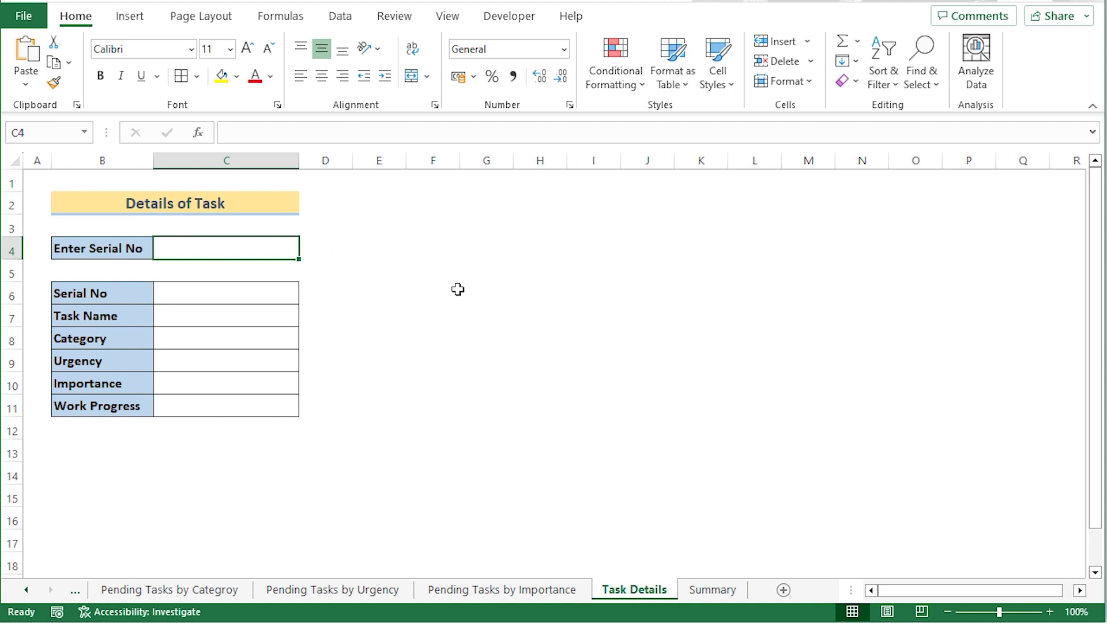
text(11)
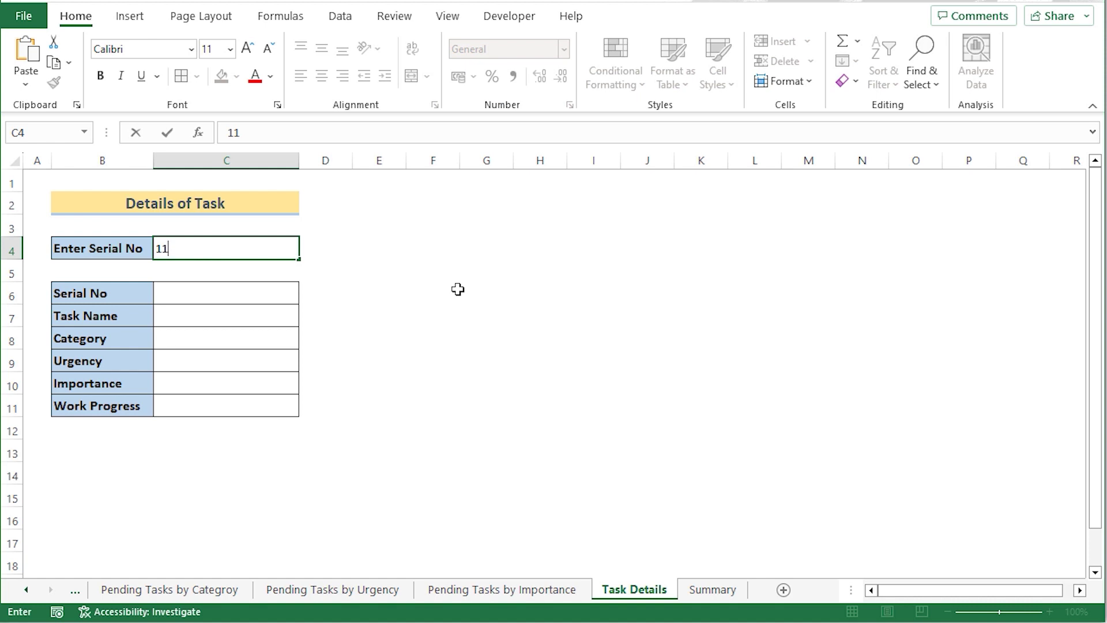
key(Return)
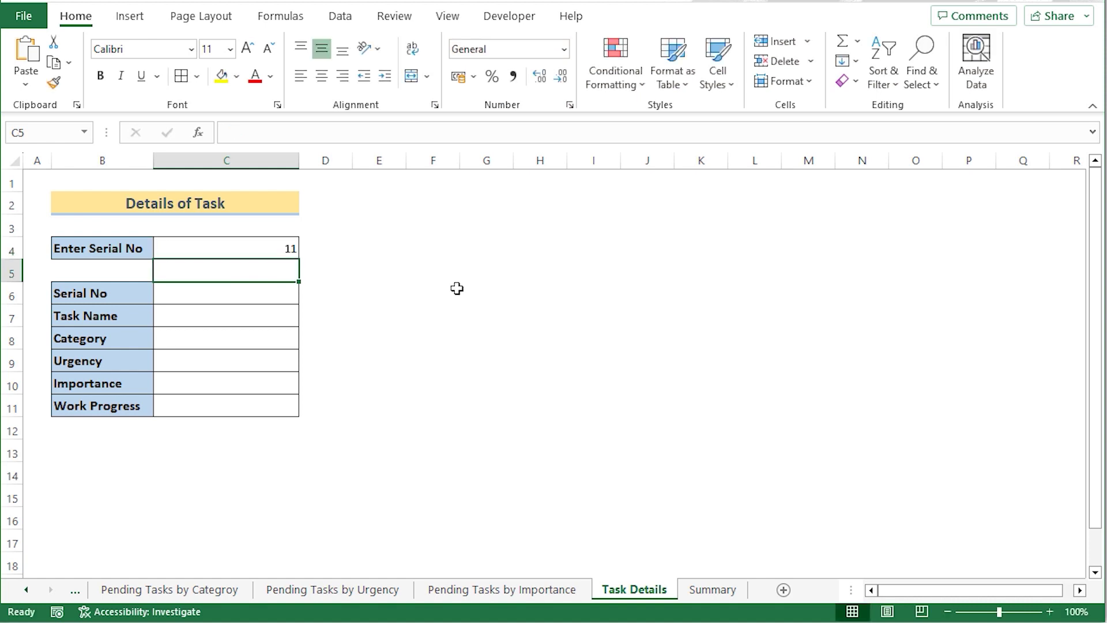
click(266, 292)
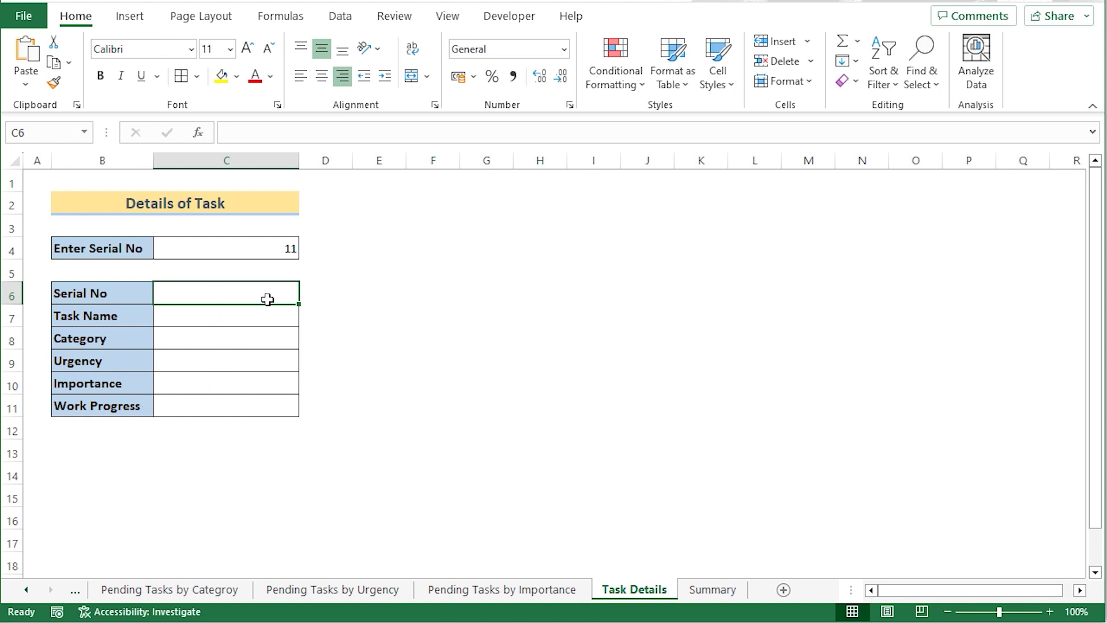
Step: Link C6 beside Serial No to the entered serial number with the formula =C4
text(=)
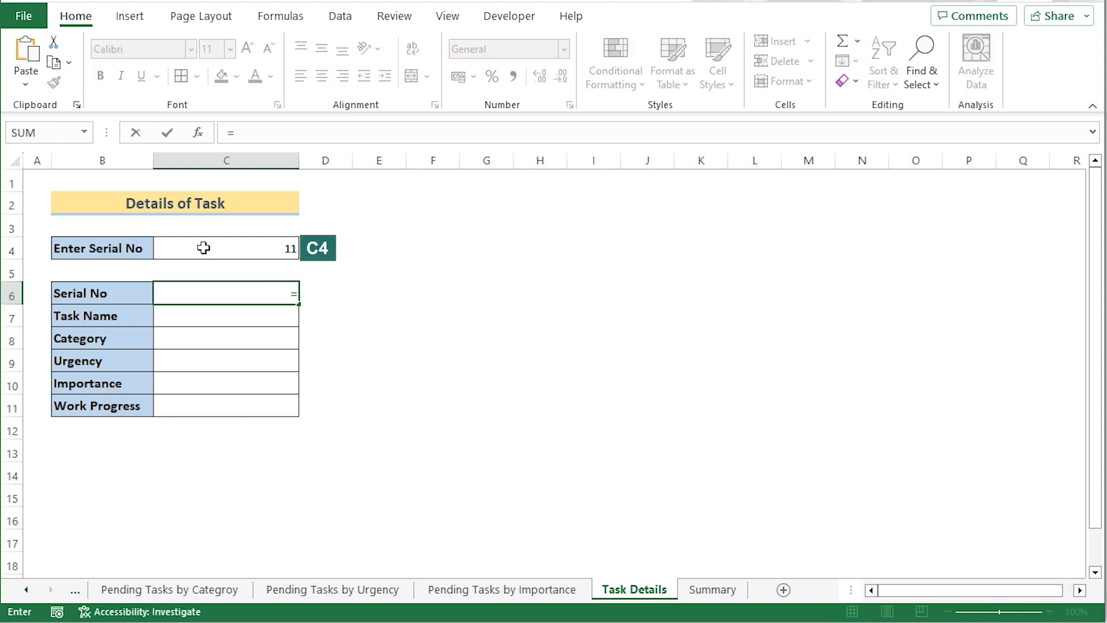
click(204, 247)
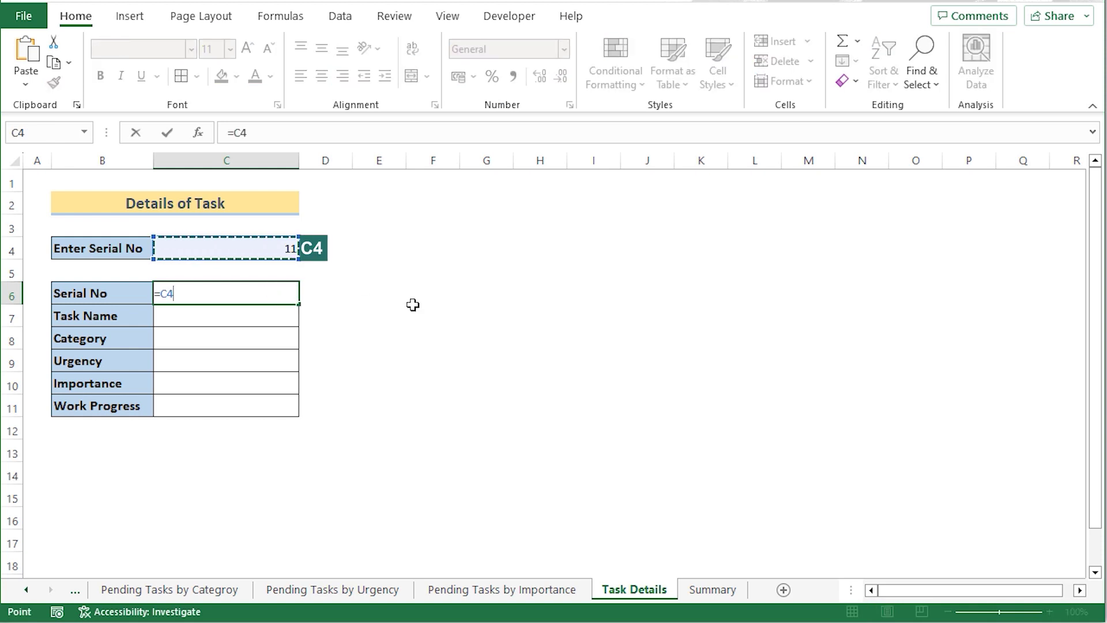
key(Return)
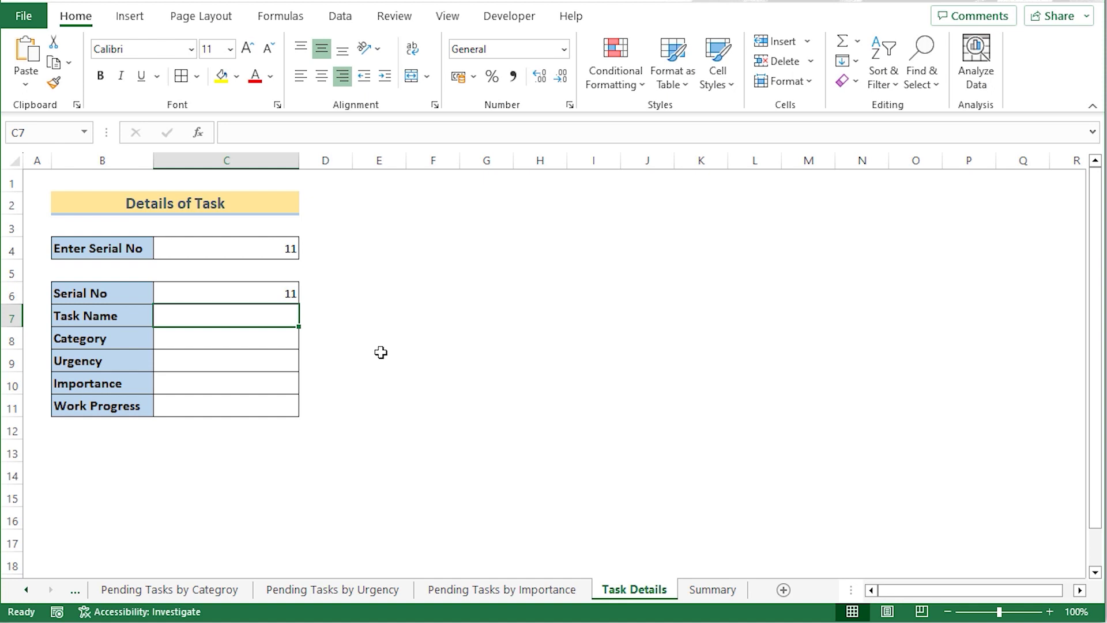
Step: Enter =VLOOKUP($C$4,Tasklist,2) in C7 to return the task name for the entered serial number
text(=VLOO)
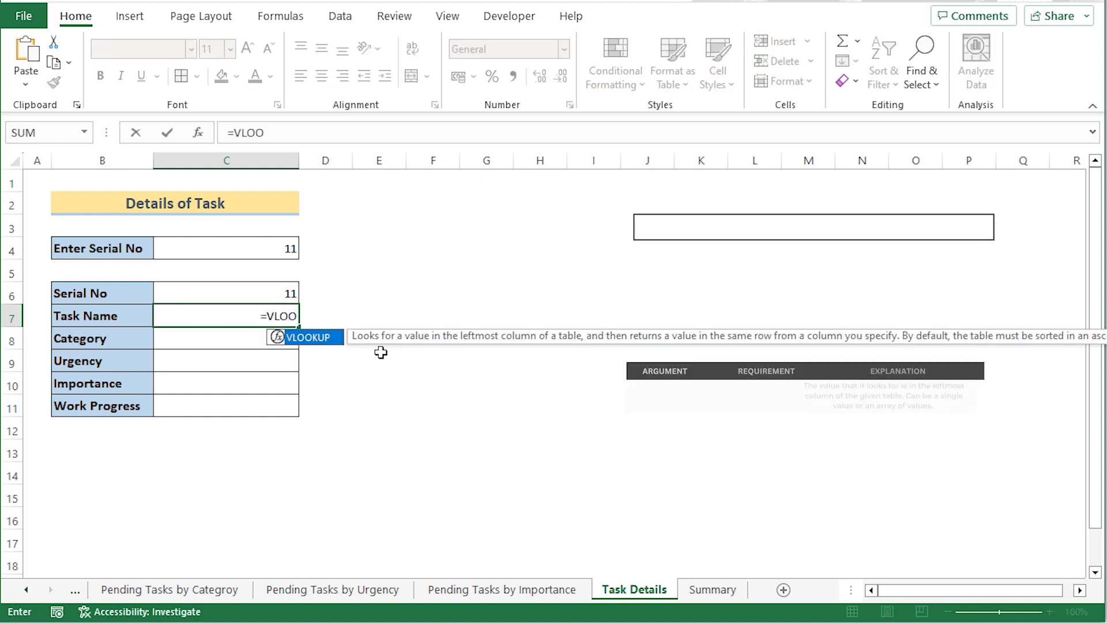
text(KUP)
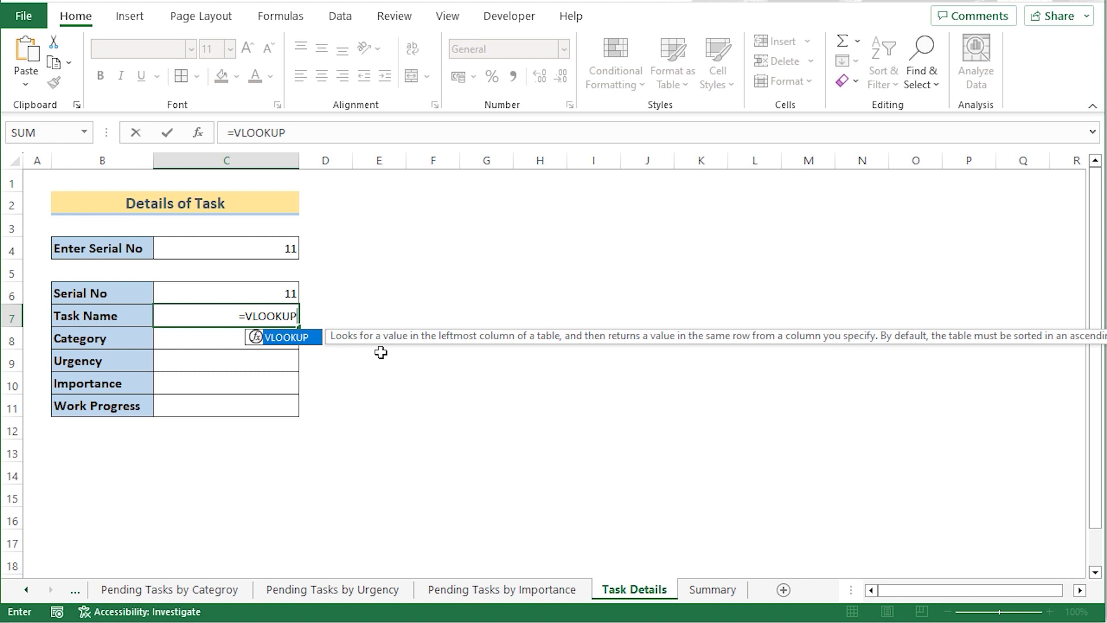
text(()
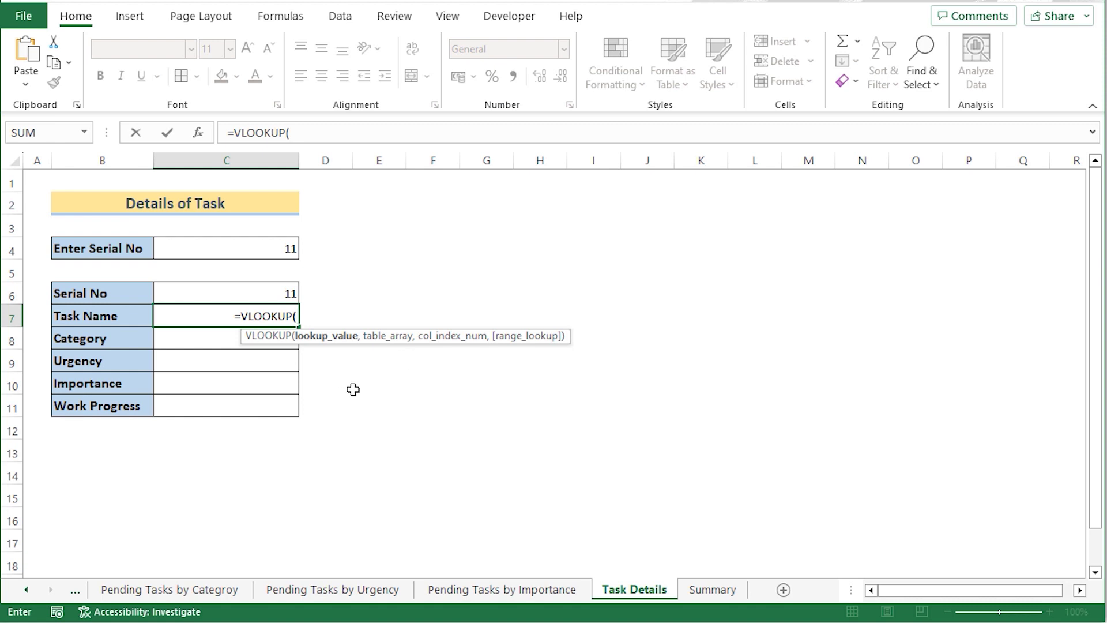
click(235, 248)
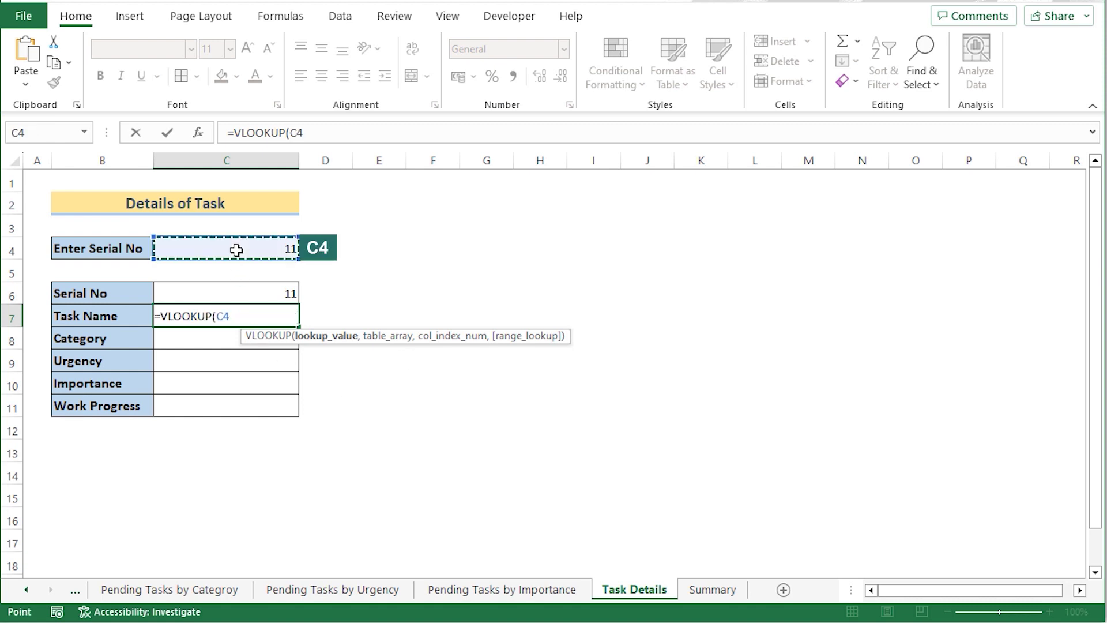
key(F4)
text(,)
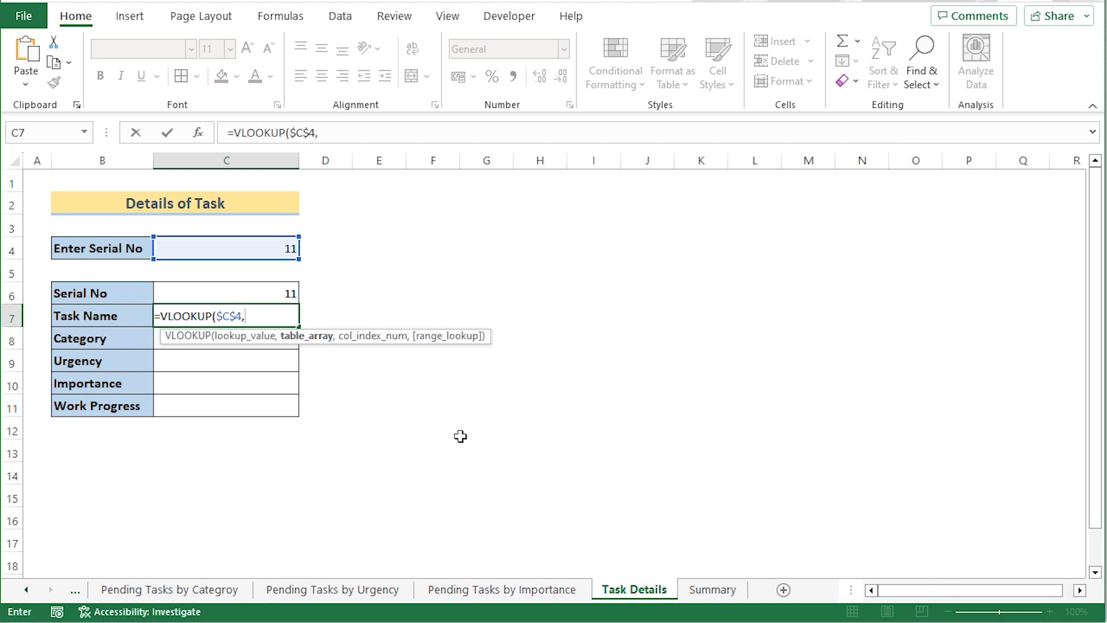
text(T)
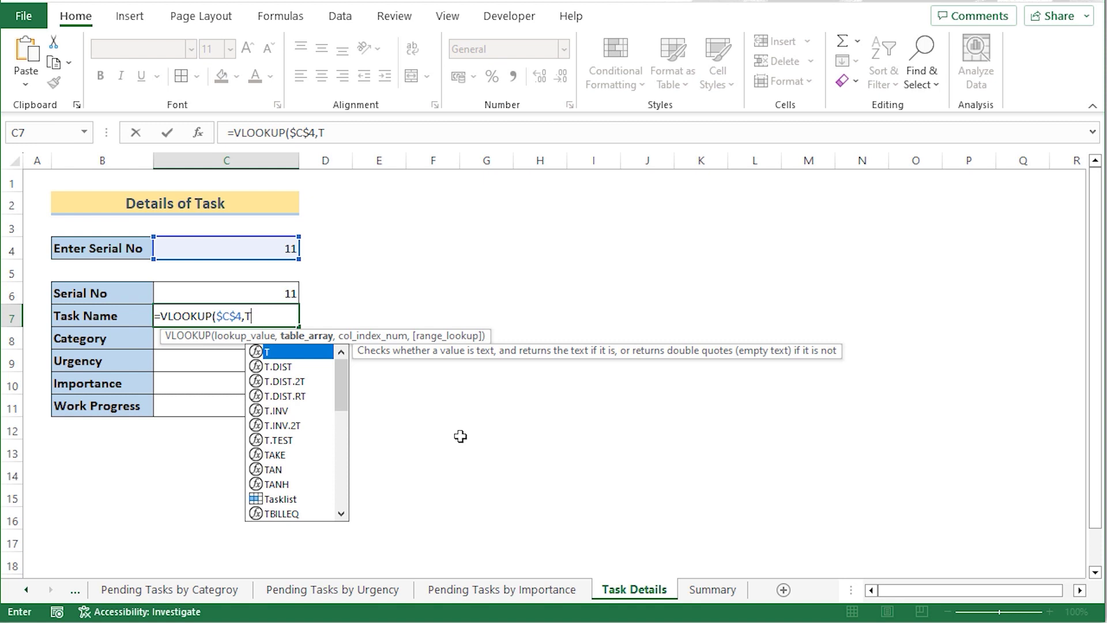
text(as)
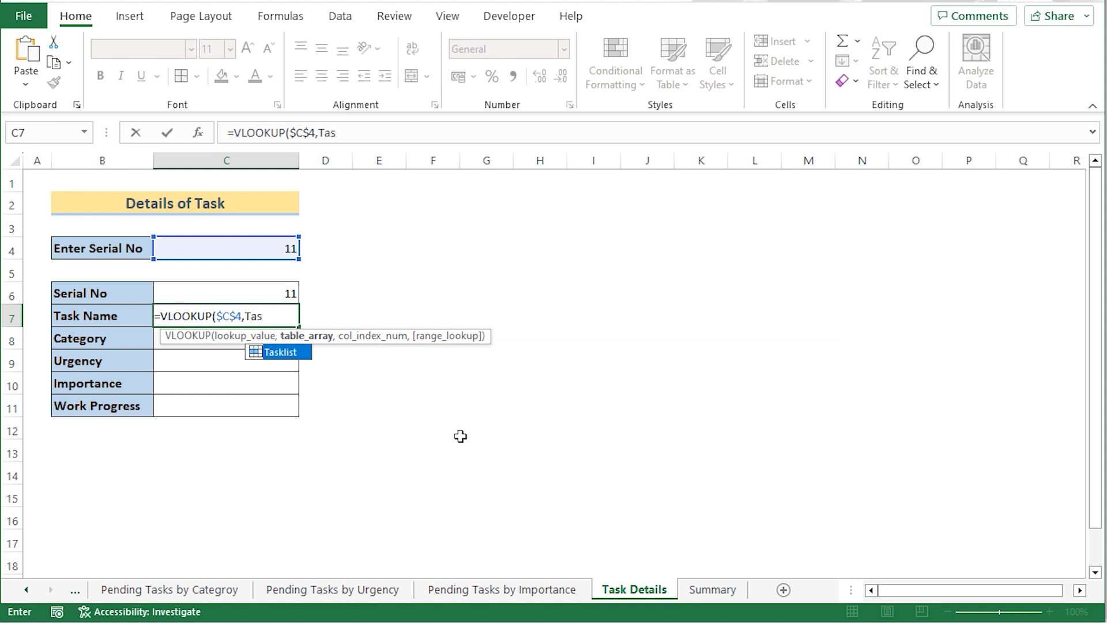
double_click(293, 352)
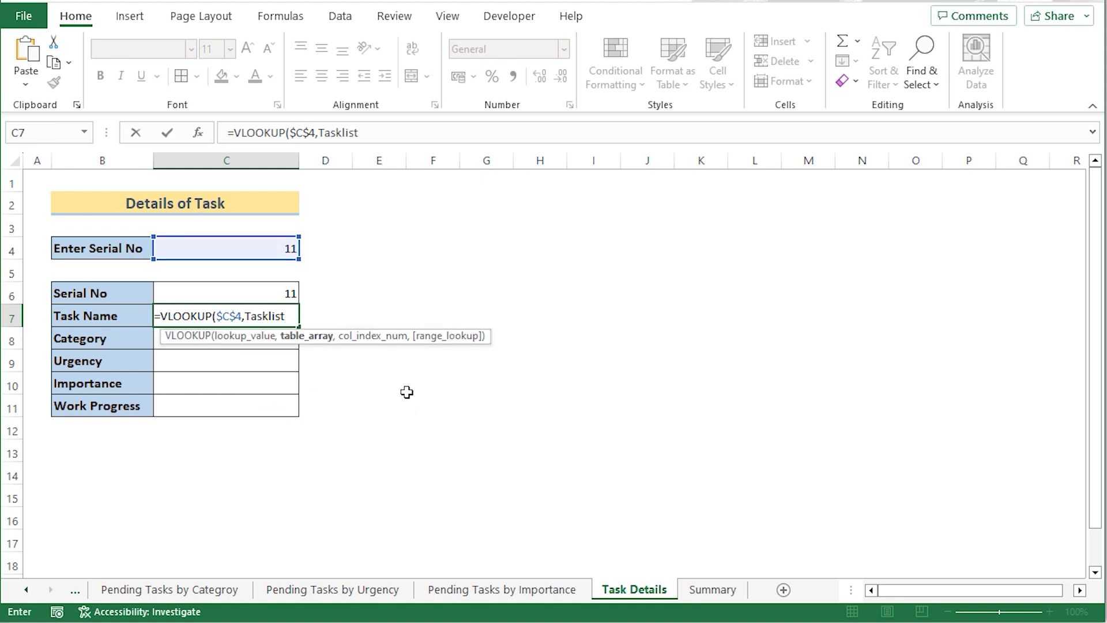
text(,)
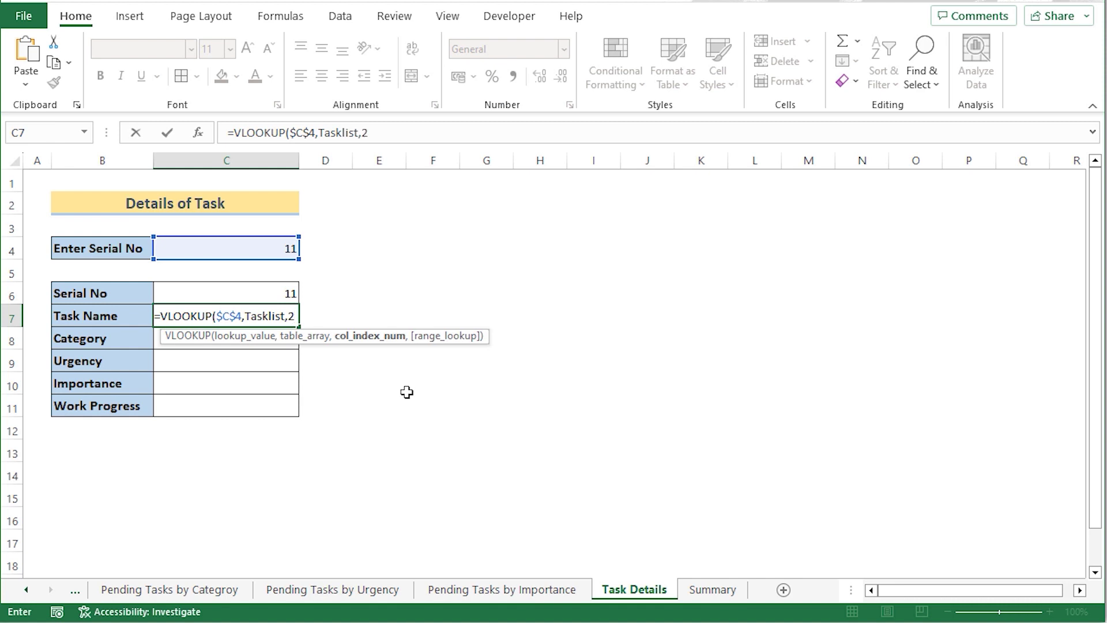
text(2))
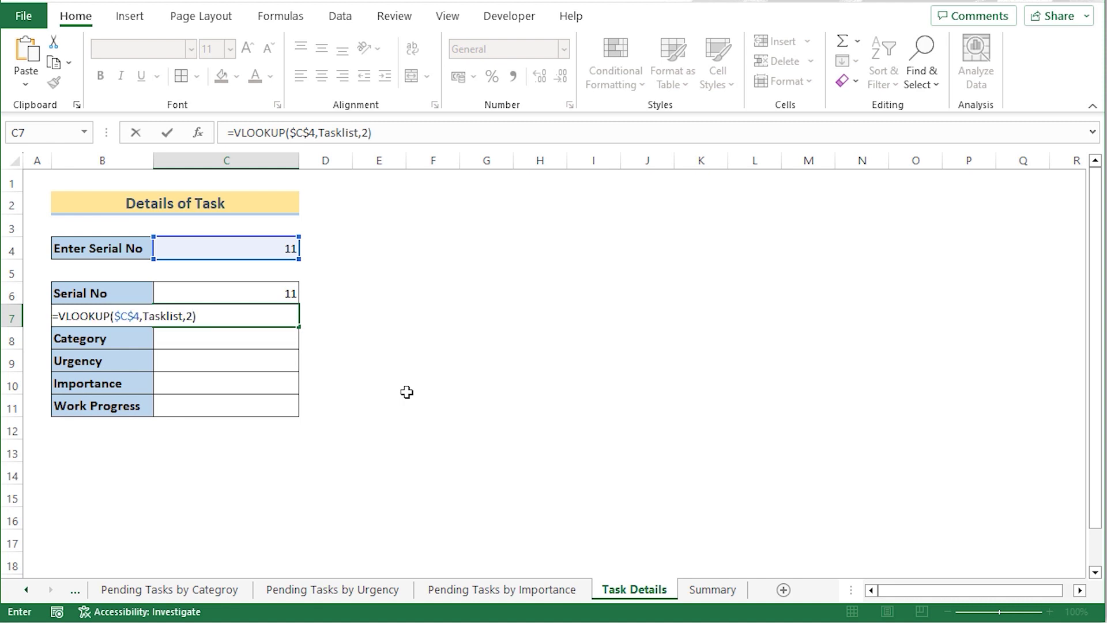
key(Return)
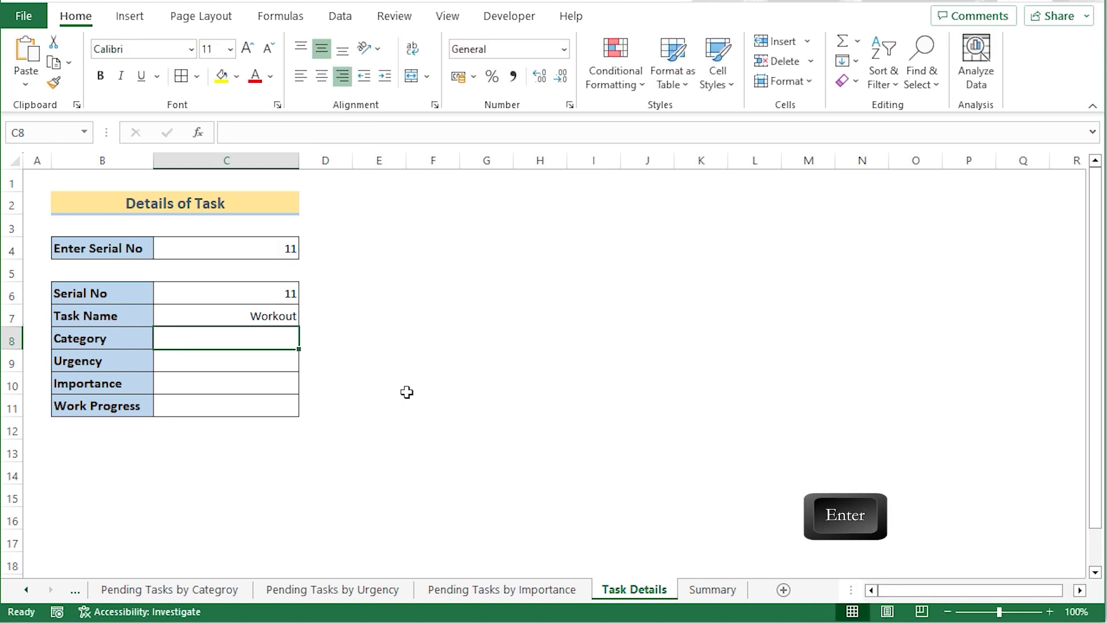
Step: Check the task name in C7 against the row for serial number 11 on the AllTaskList sheet
click(219, 314)
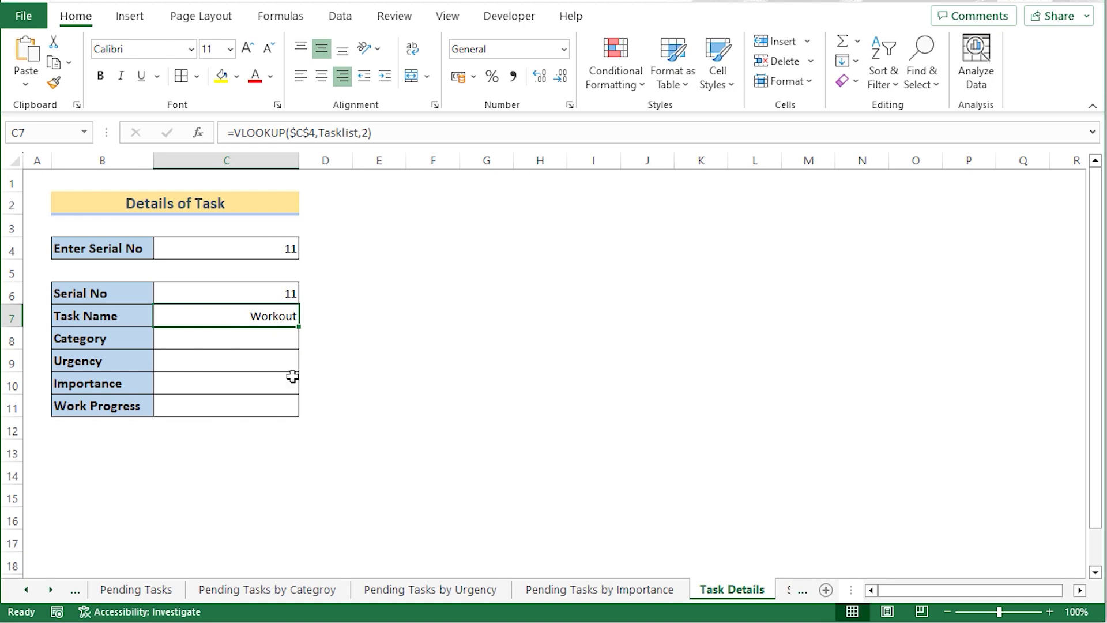
click(73, 592)
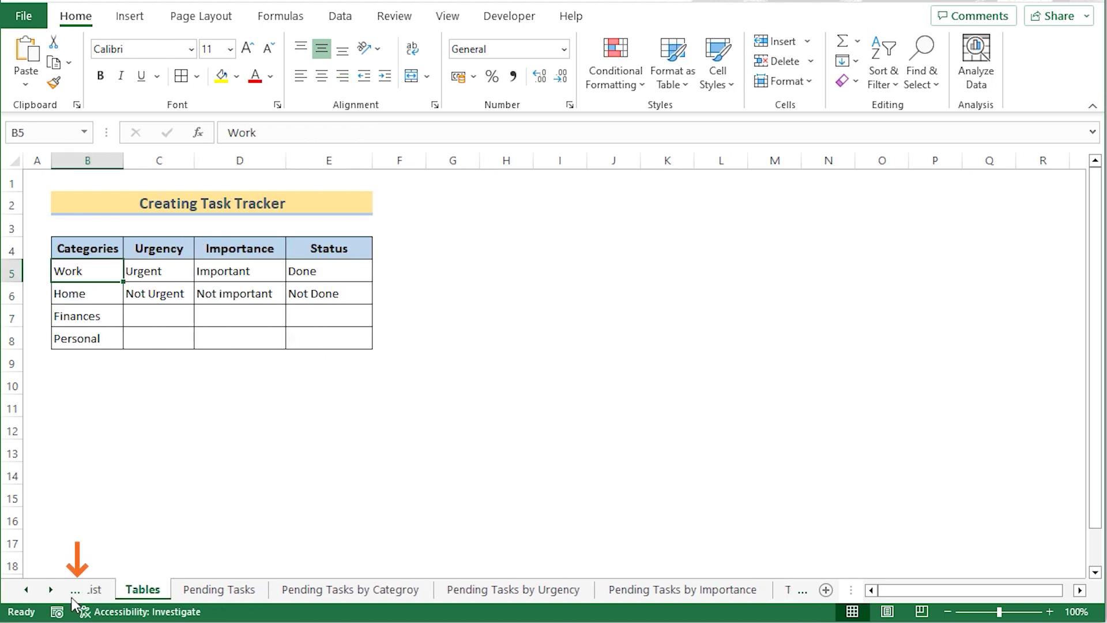
click(74, 593)
click(73, 592)
click(237, 594)
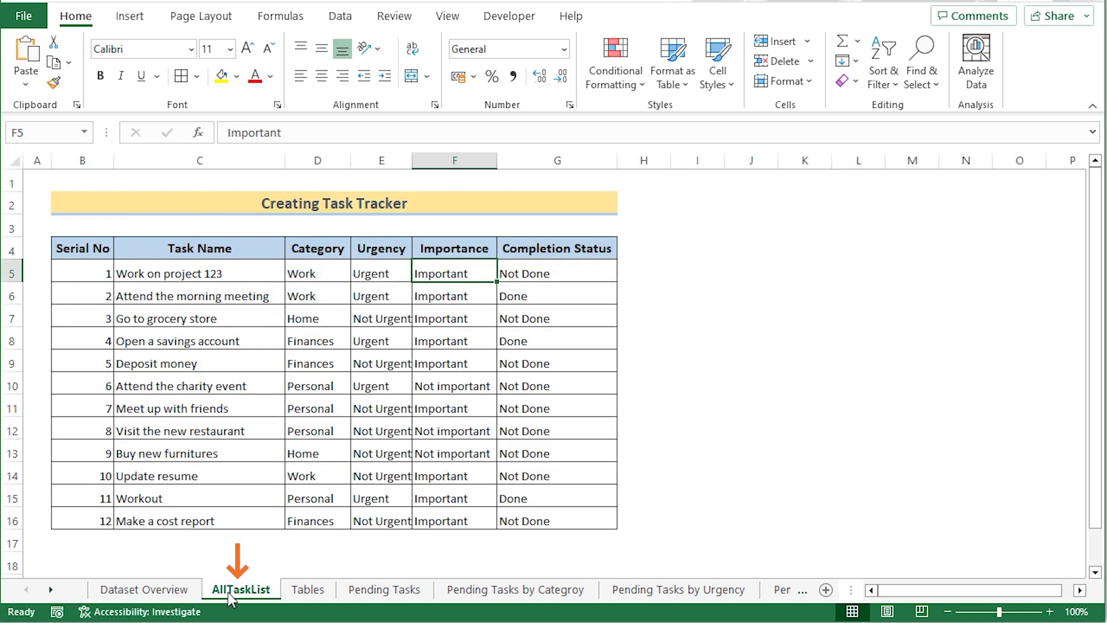
click(93, 267)
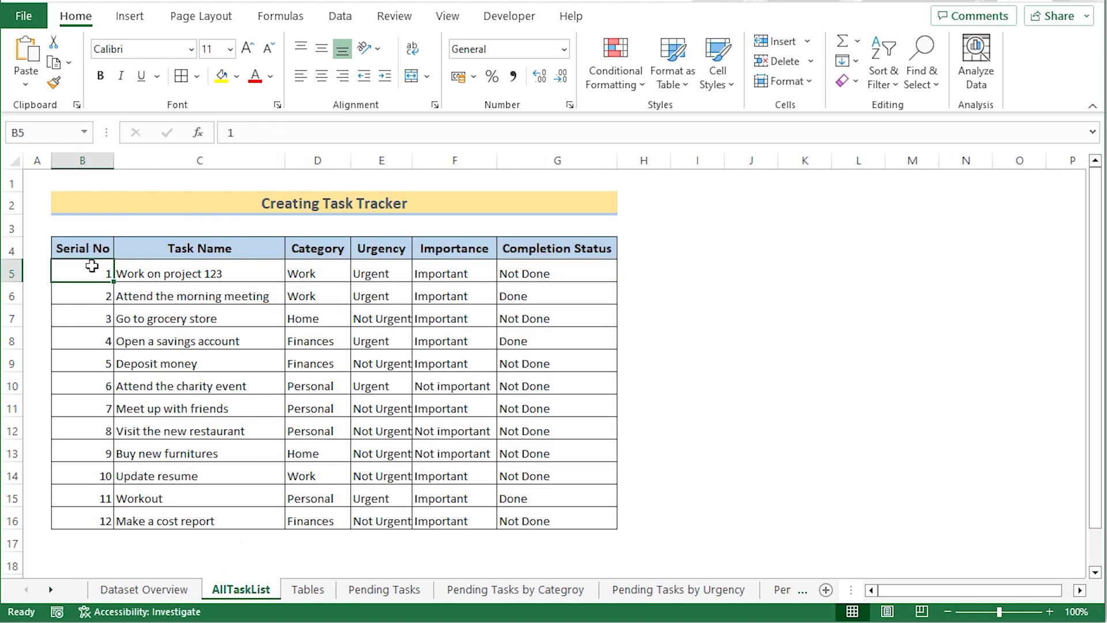
shift+click(94, 498)
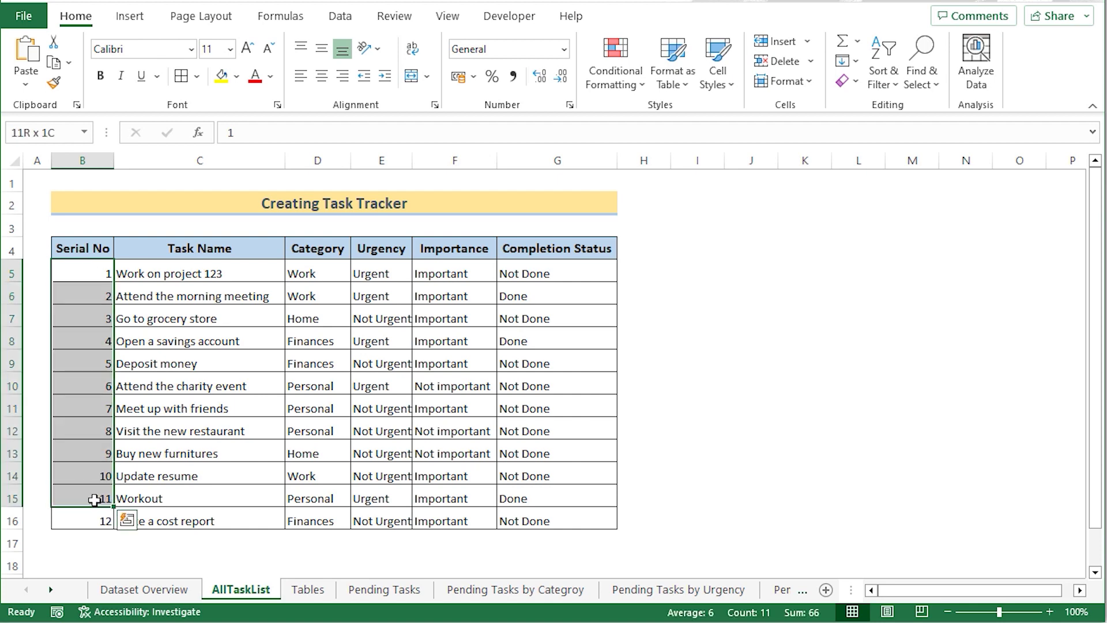
click(94, 499)
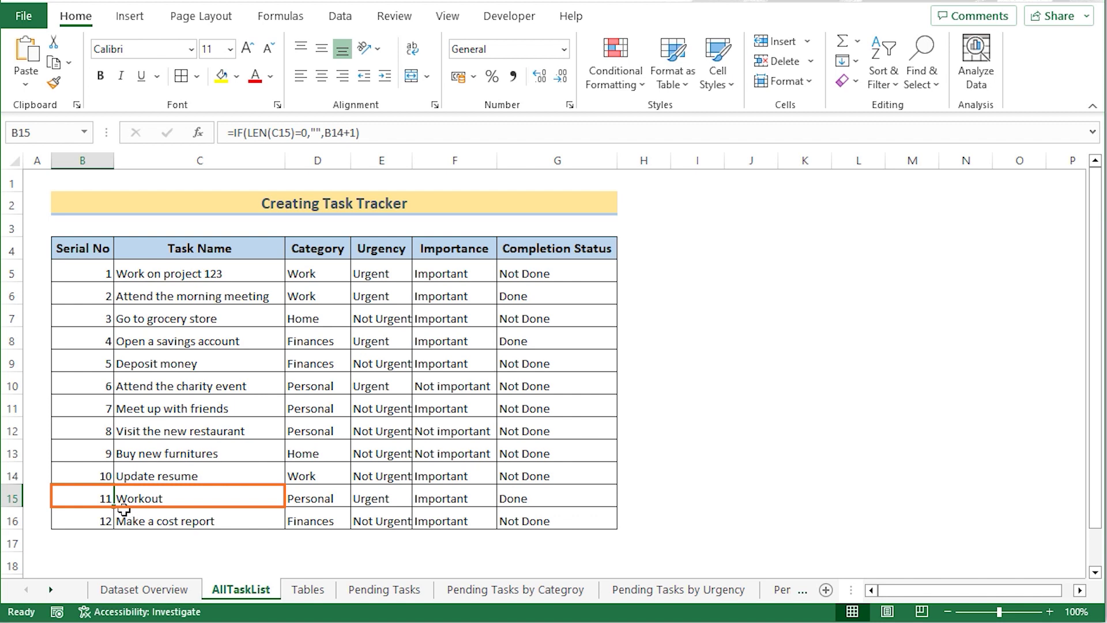
click(195, 494)
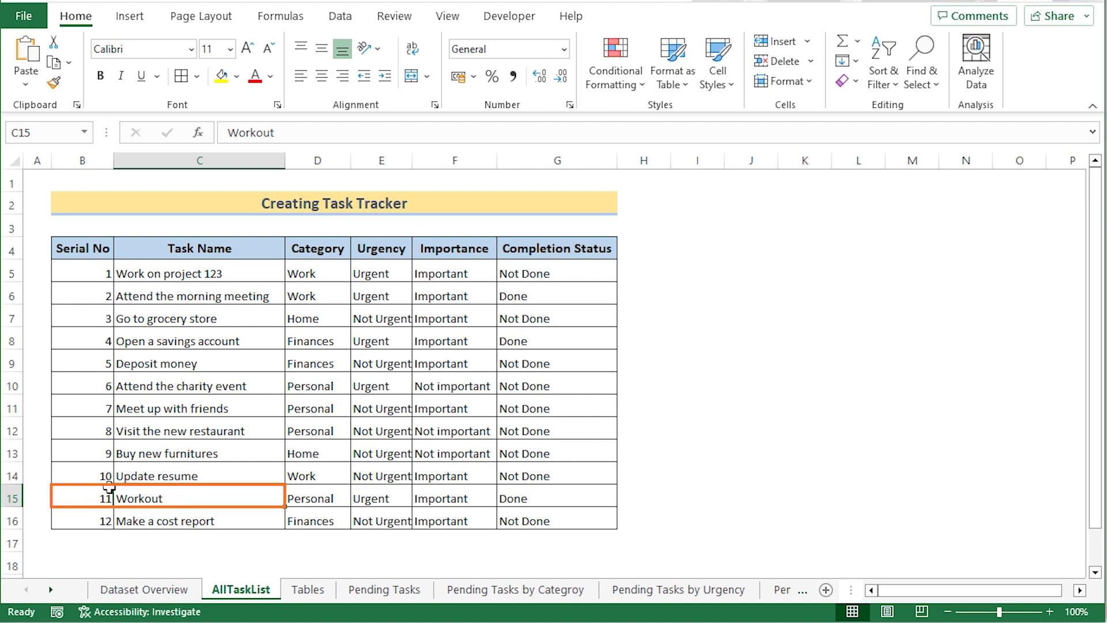
Step: Enter =VLOOKUP($C$4,Tasklist,3) in C8 of the Task Details sheet to return the task's category
click(801, 588)
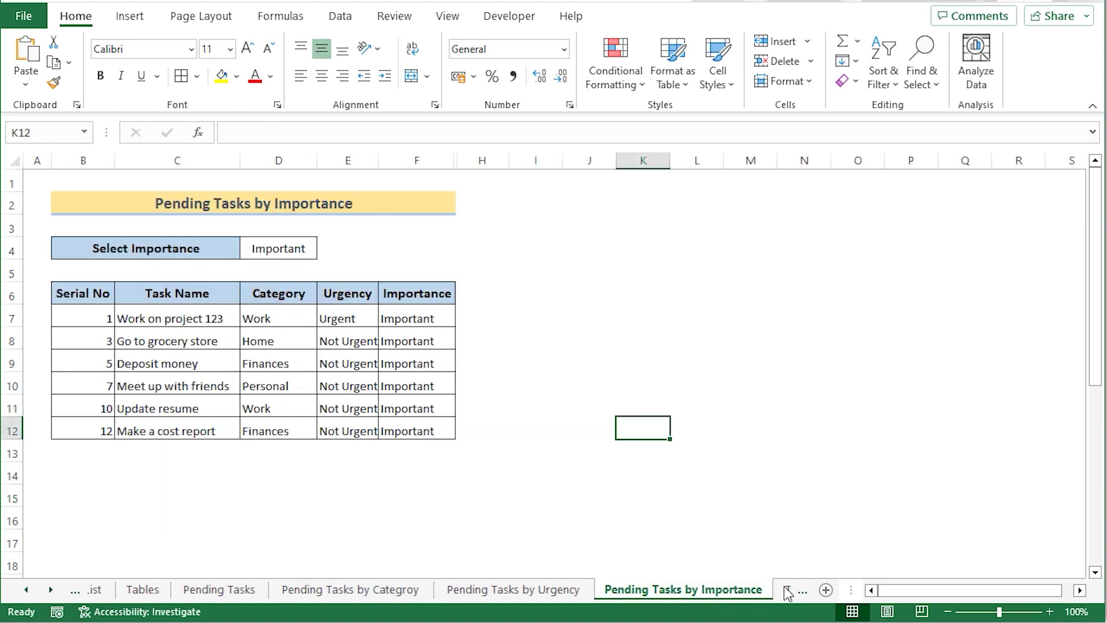
click(800, 588)
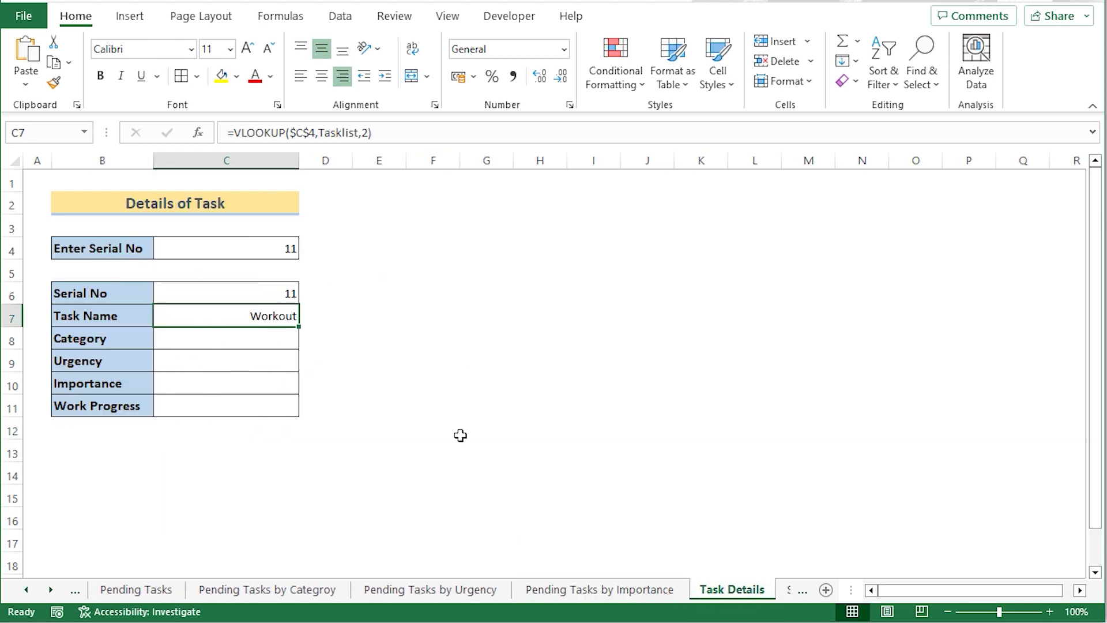
click(245, 340)
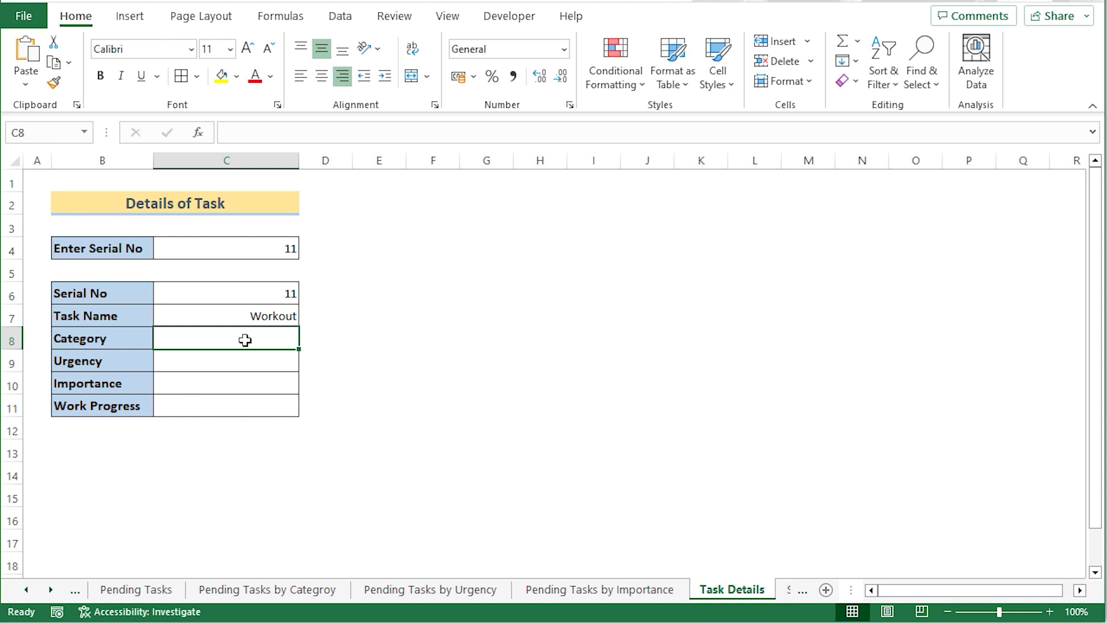
double_click(245, 340)
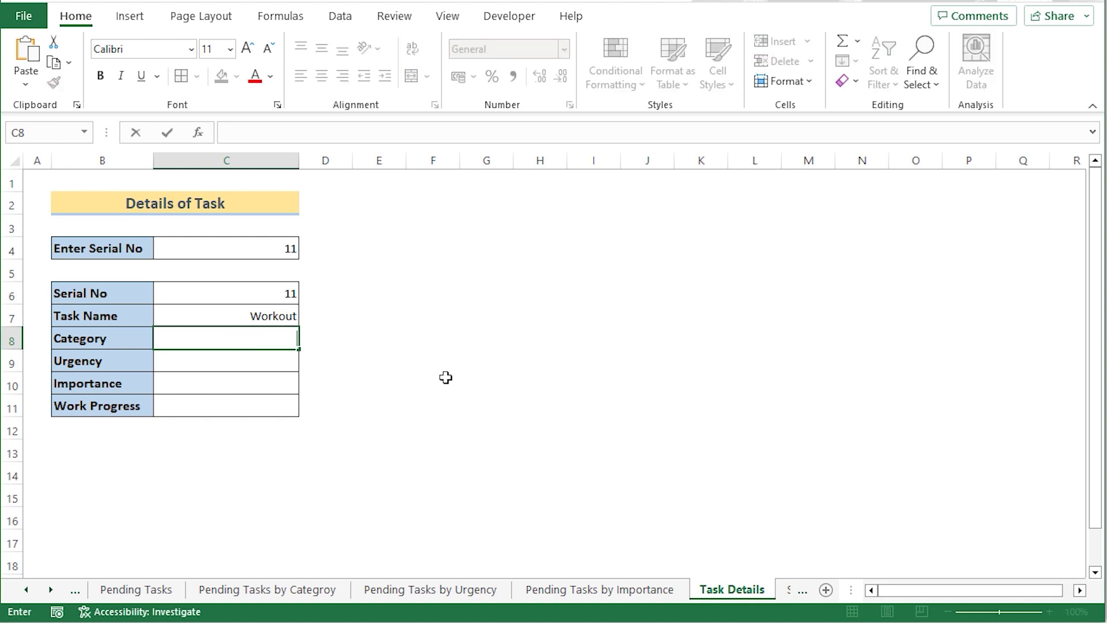
text(=VLOOK)
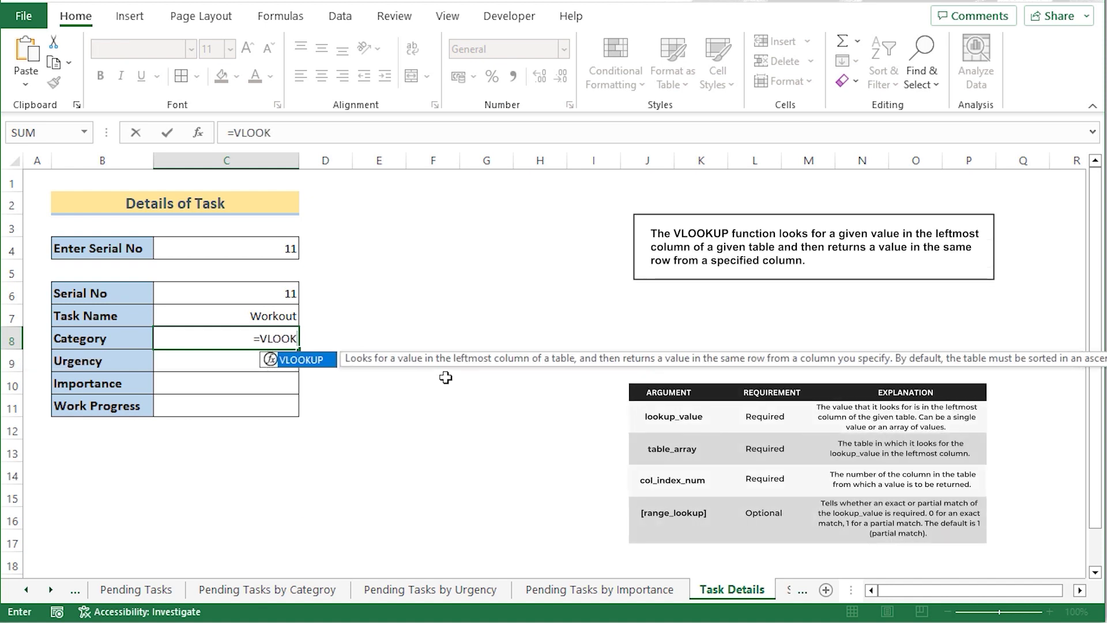
text(UP()
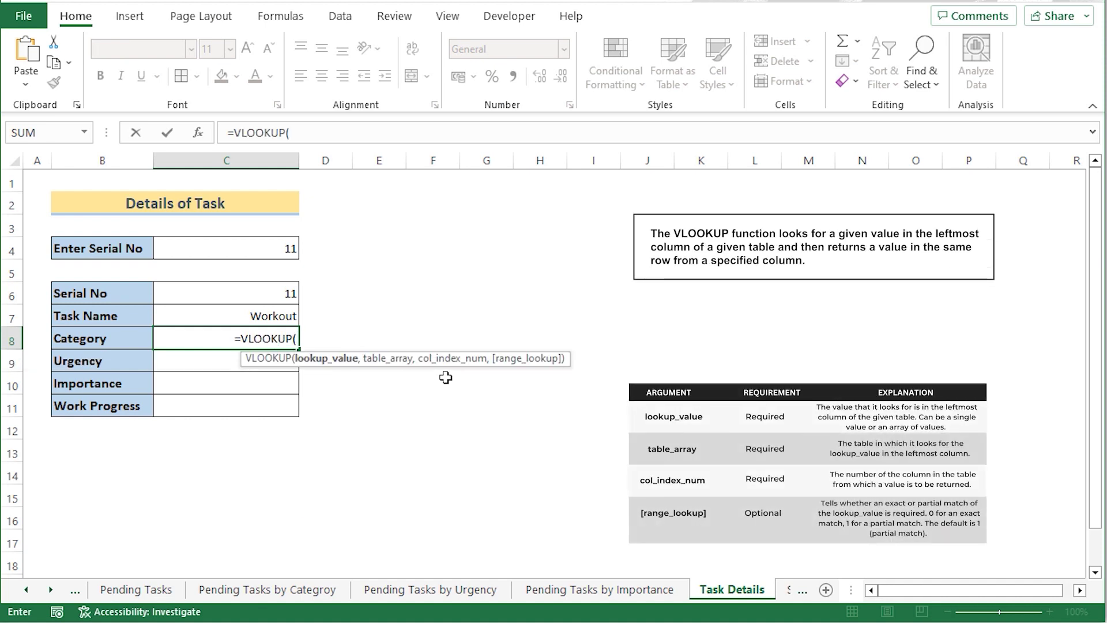
click(257, 250)
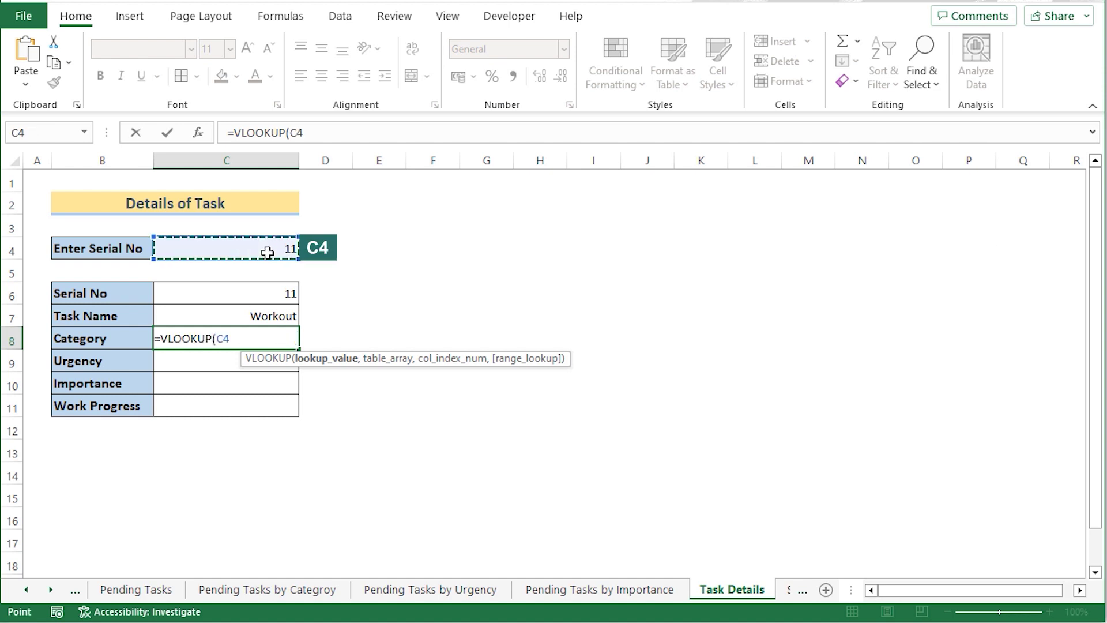
key(F4)
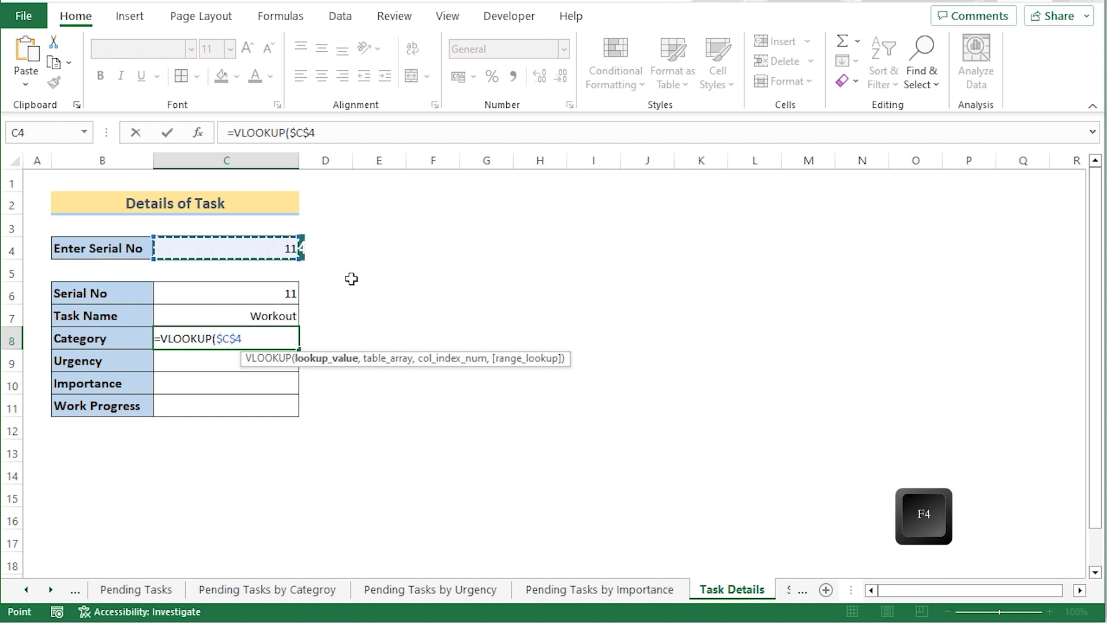
text(,Tas)
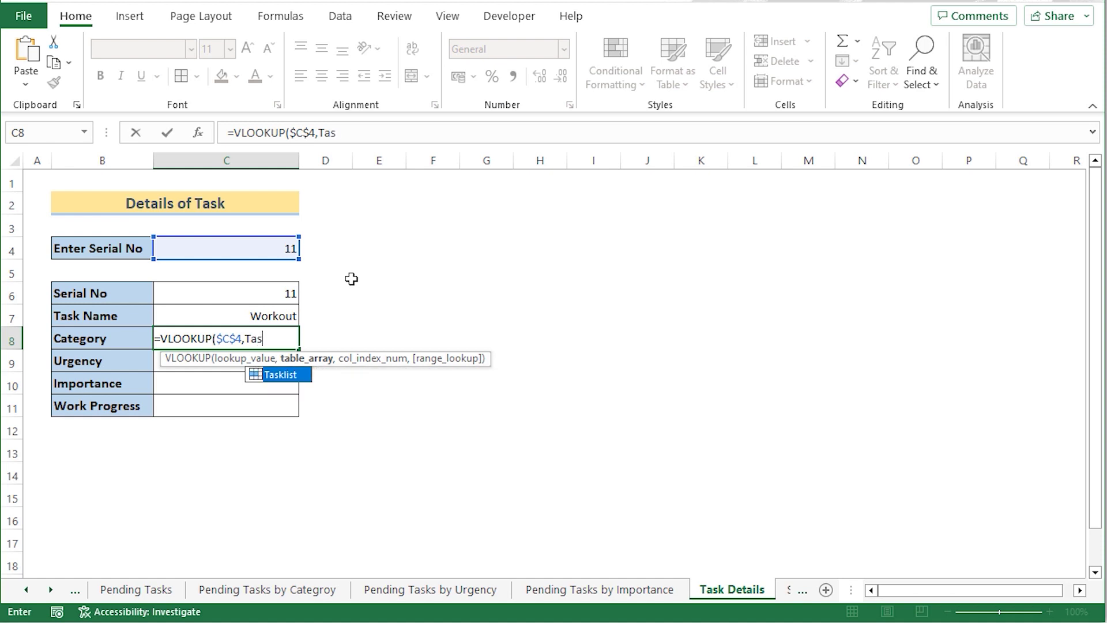
double_click(295, 376)
text(,)
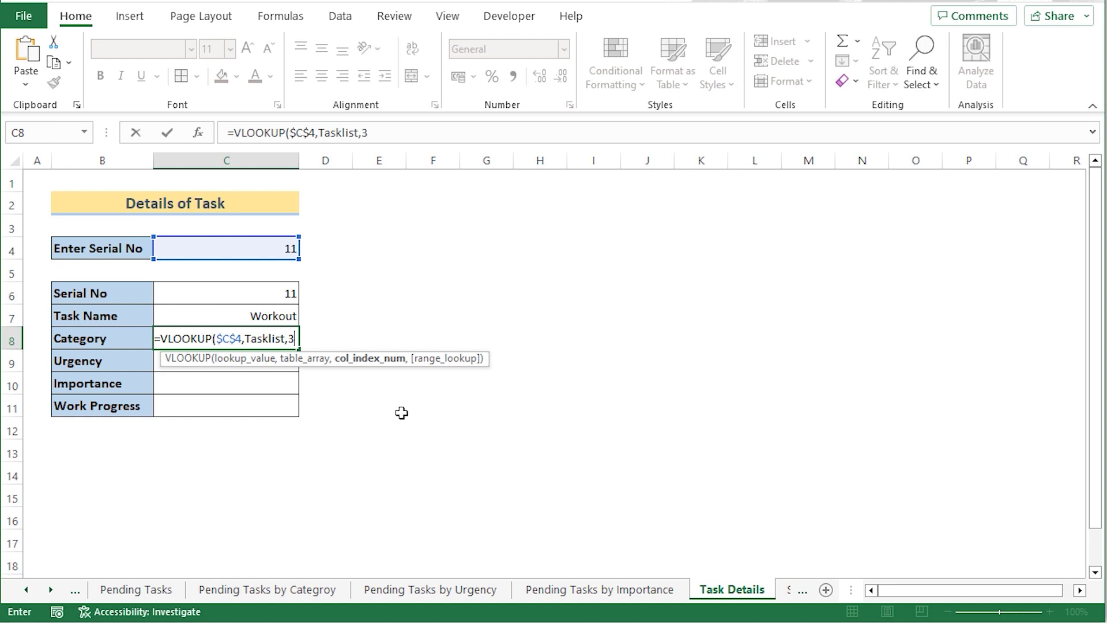
text(3))
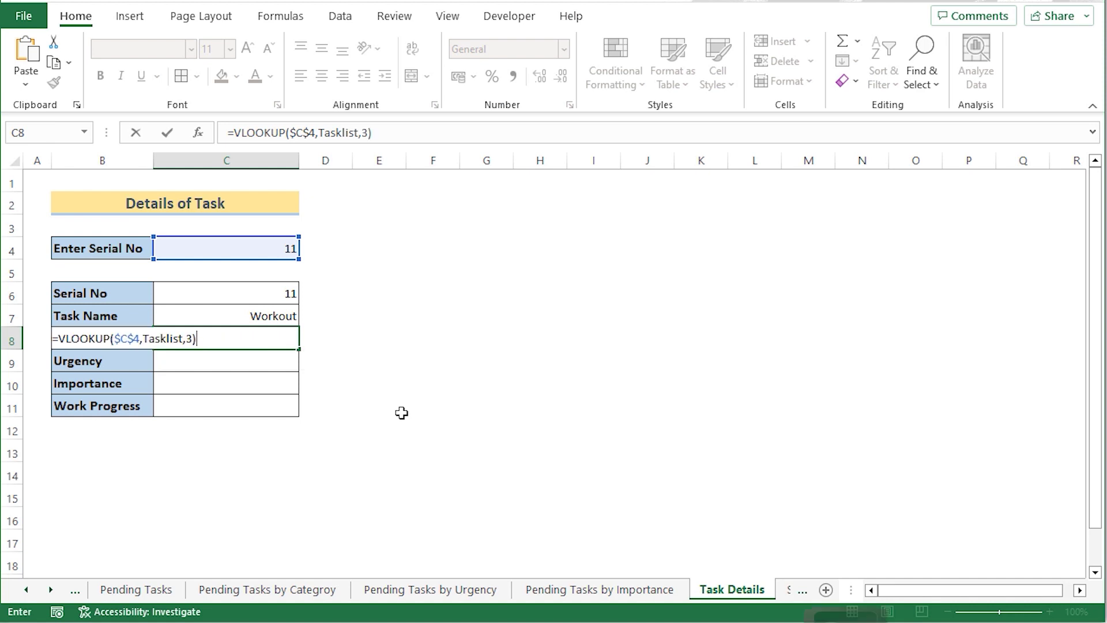
key(Return)
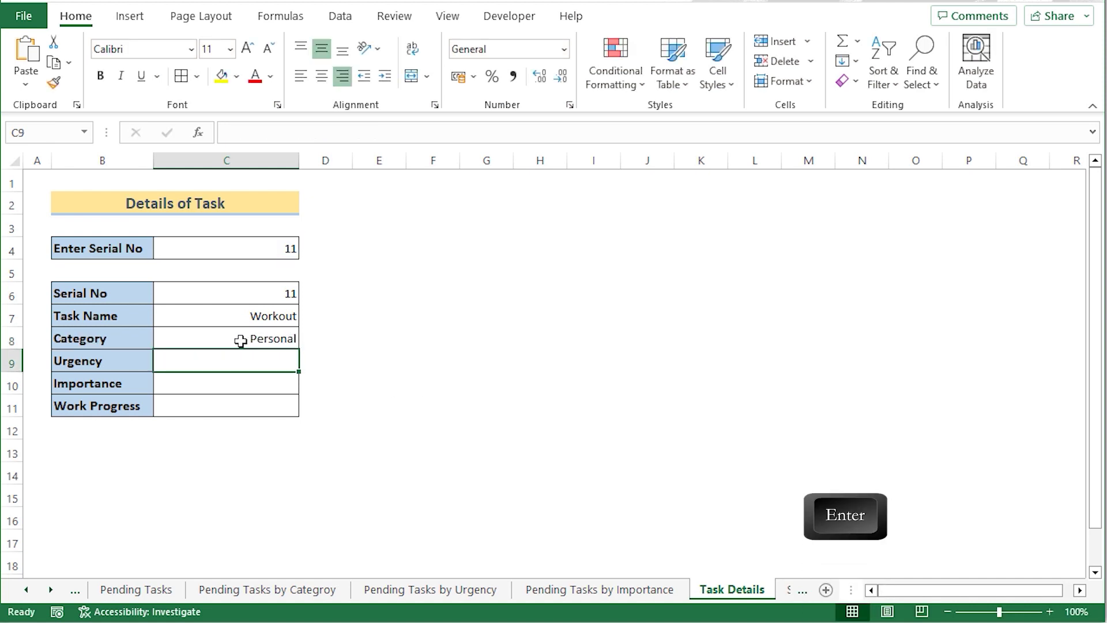
Step: Check the category in C8 against the row for serial number 11 on the AllTaskList sheet, and return to Task Details
click(242, 340)
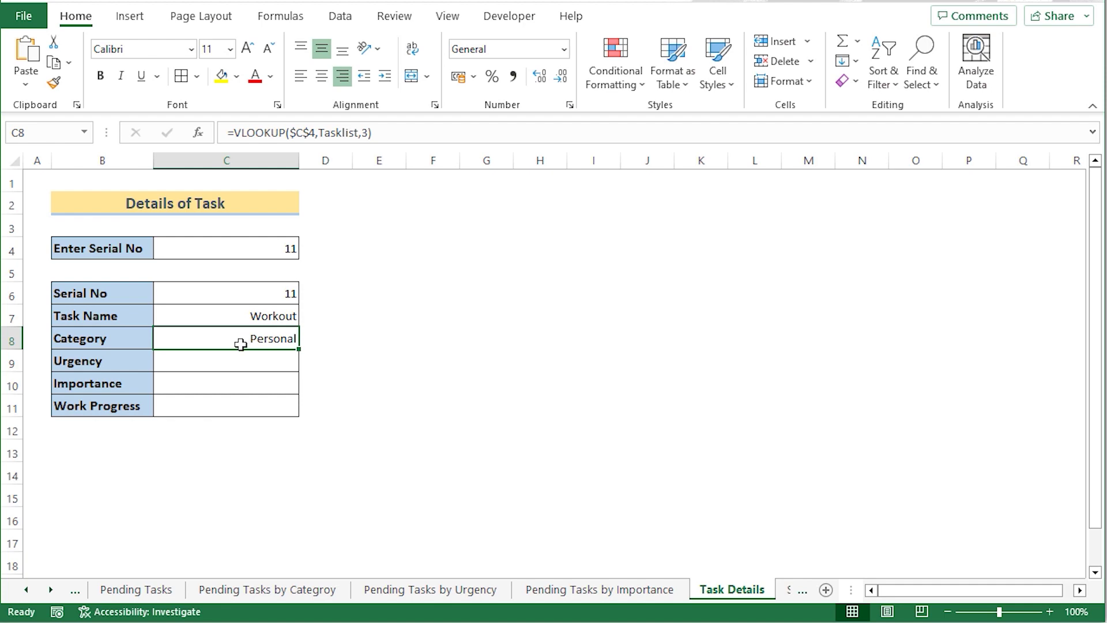
click(82, 590)
click(85, 591)
click(83, 591)
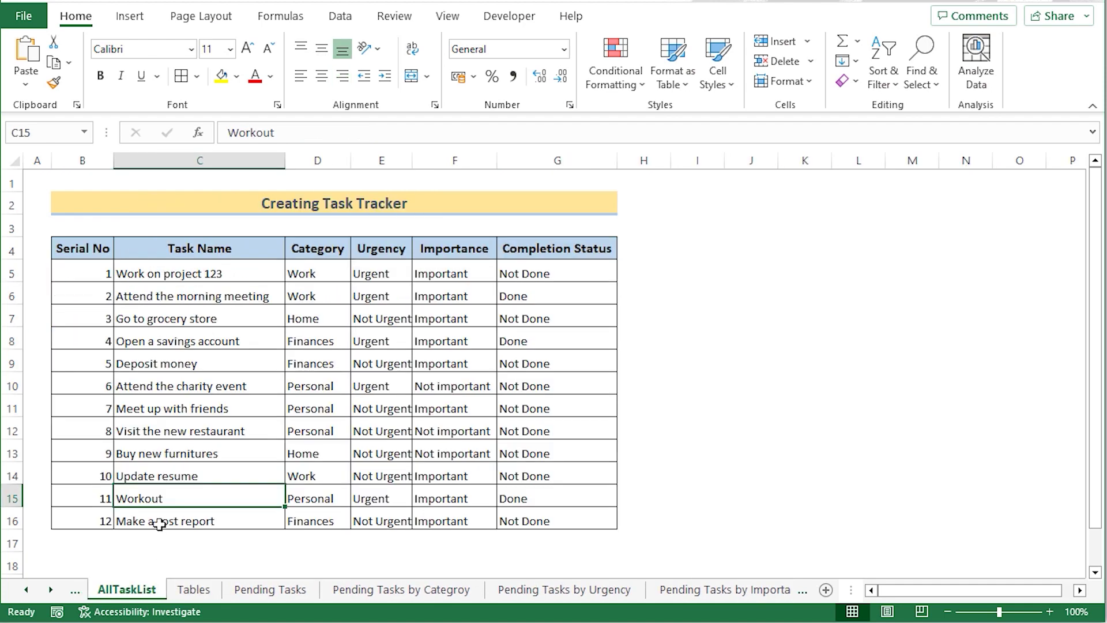
click(84, 500)
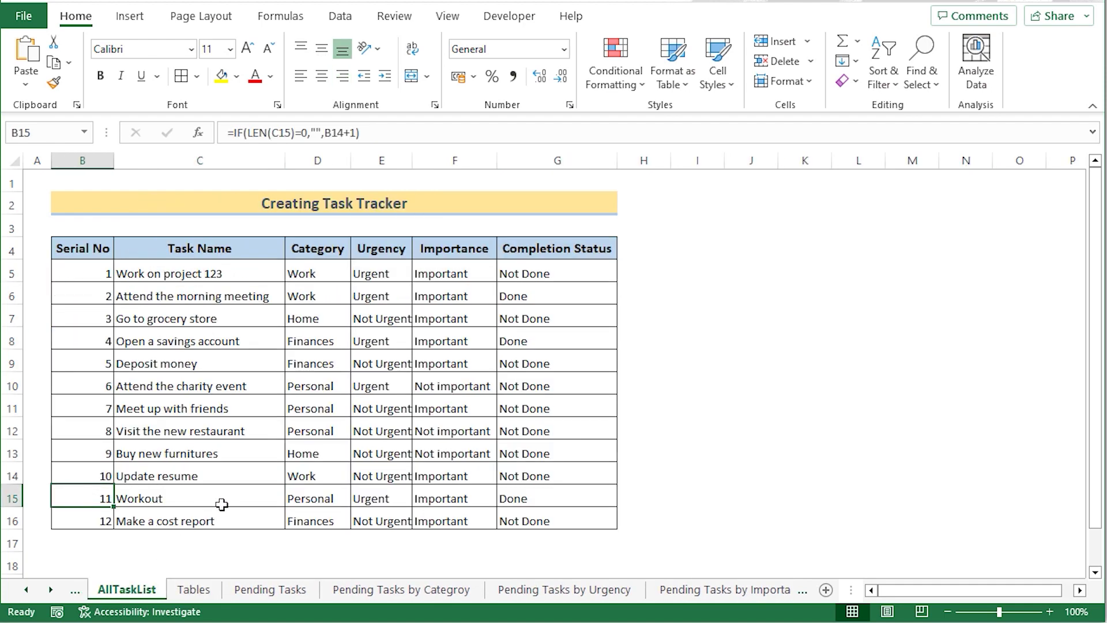
click(242, 504)
click(332, 498)
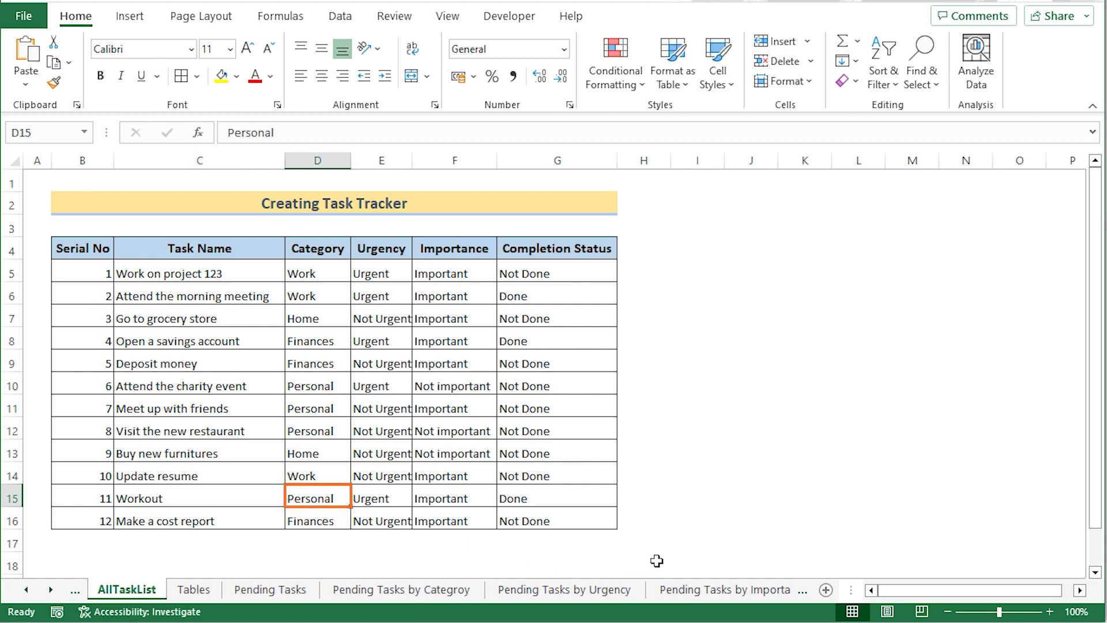
click(773, 589)
click(778, 591)
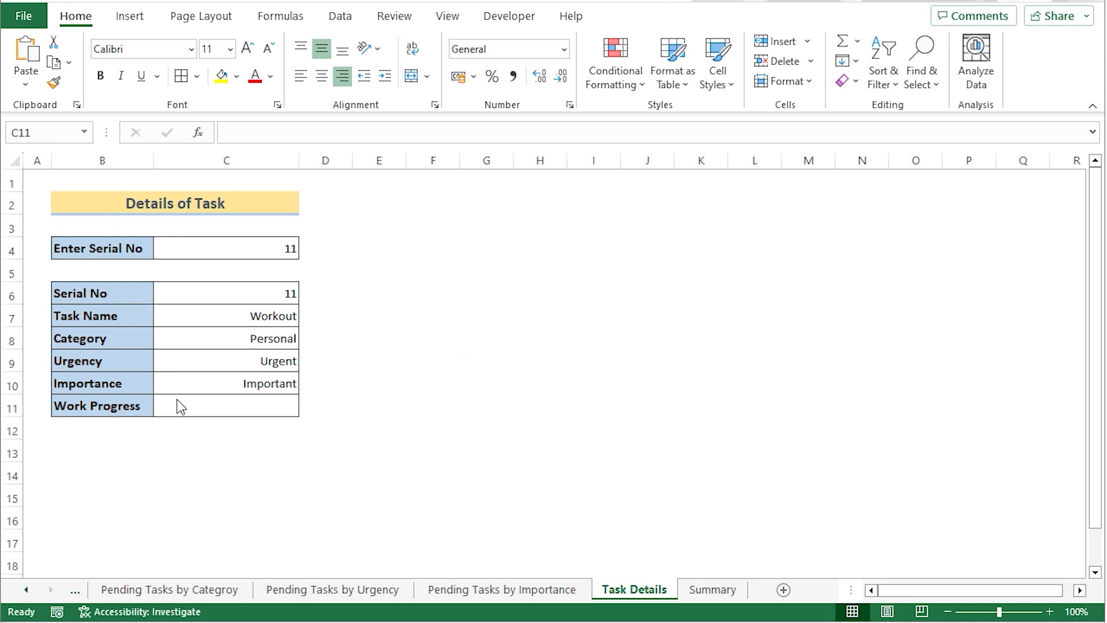
Step: Start an IF formula in C11 beside Work Progress with VLOOKUP($C$4,Tasklist,6) as the value to test
click(218, 400)
double_click(219, 400)
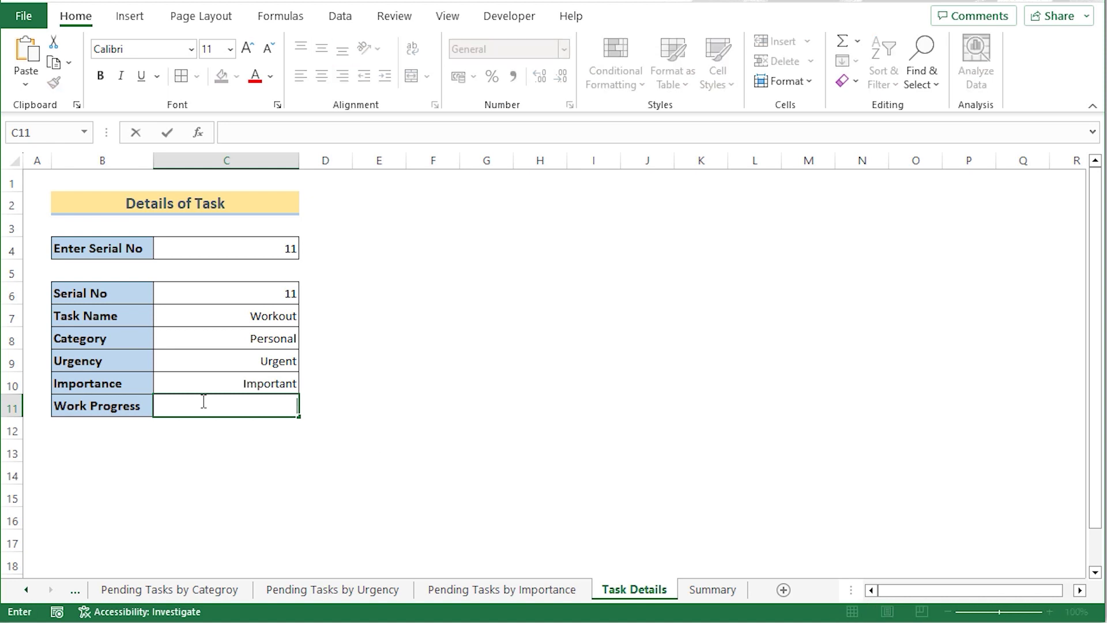
text(=IF()
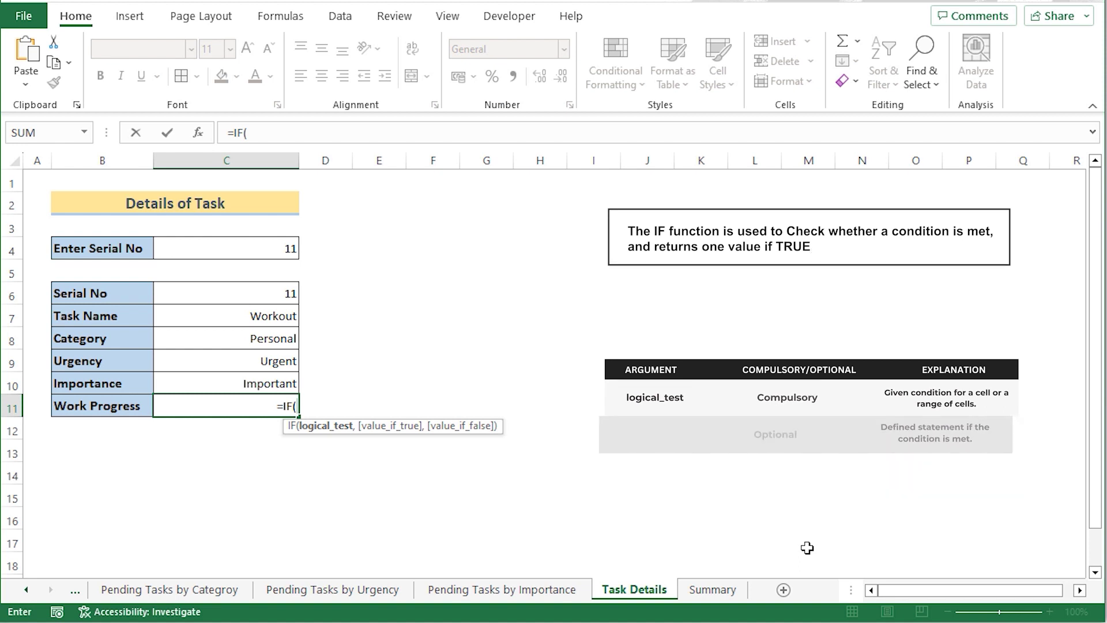
text(VLOOKUP)
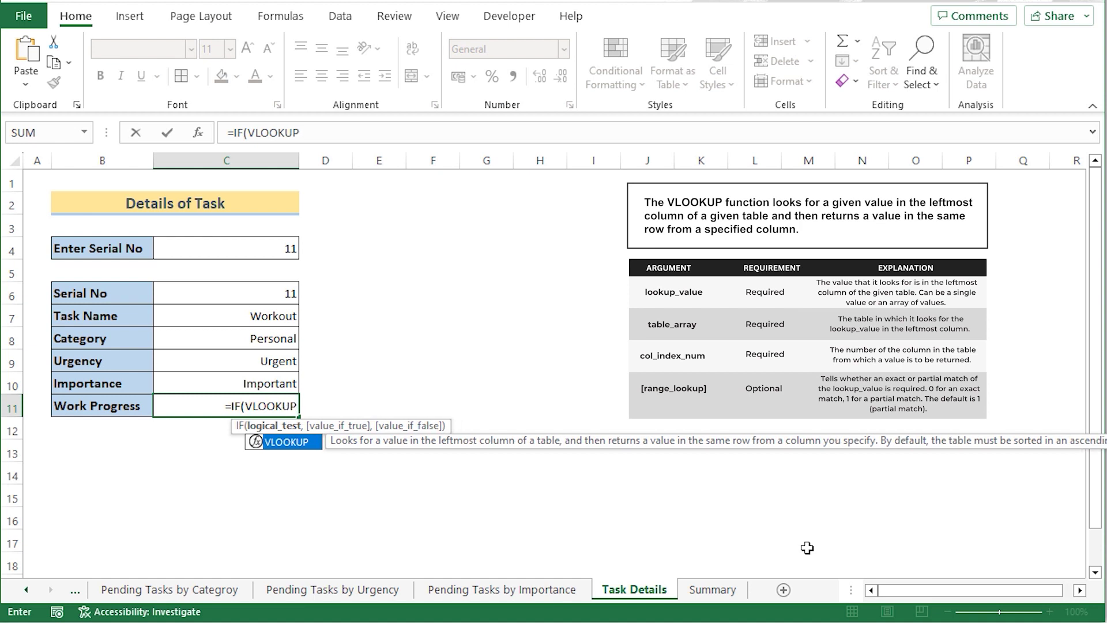
text(()
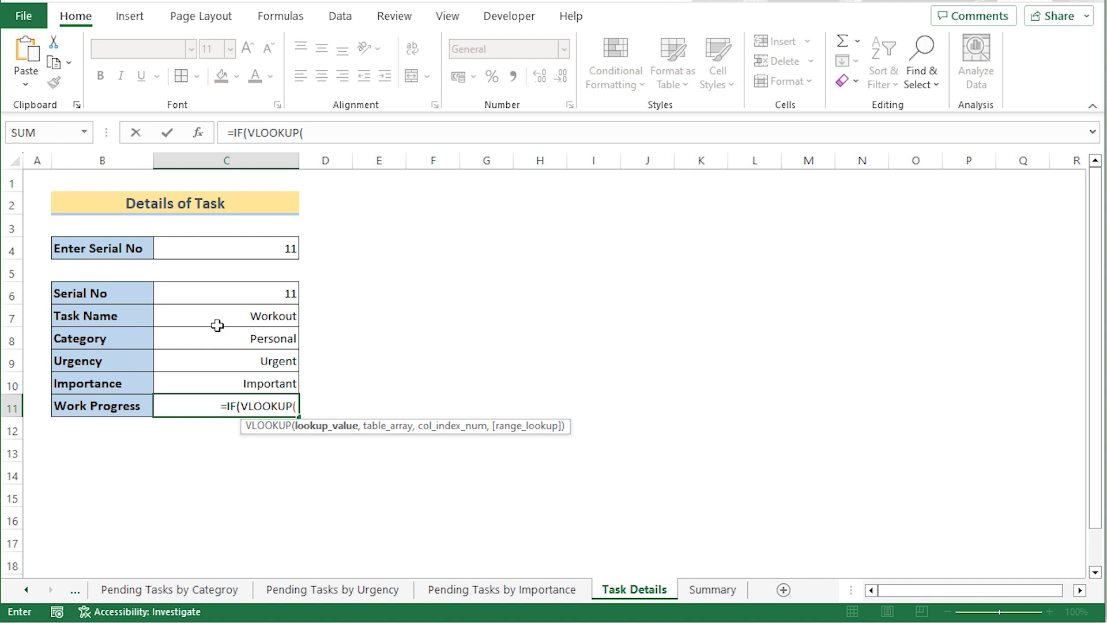
click(207, 243)
key(F4)
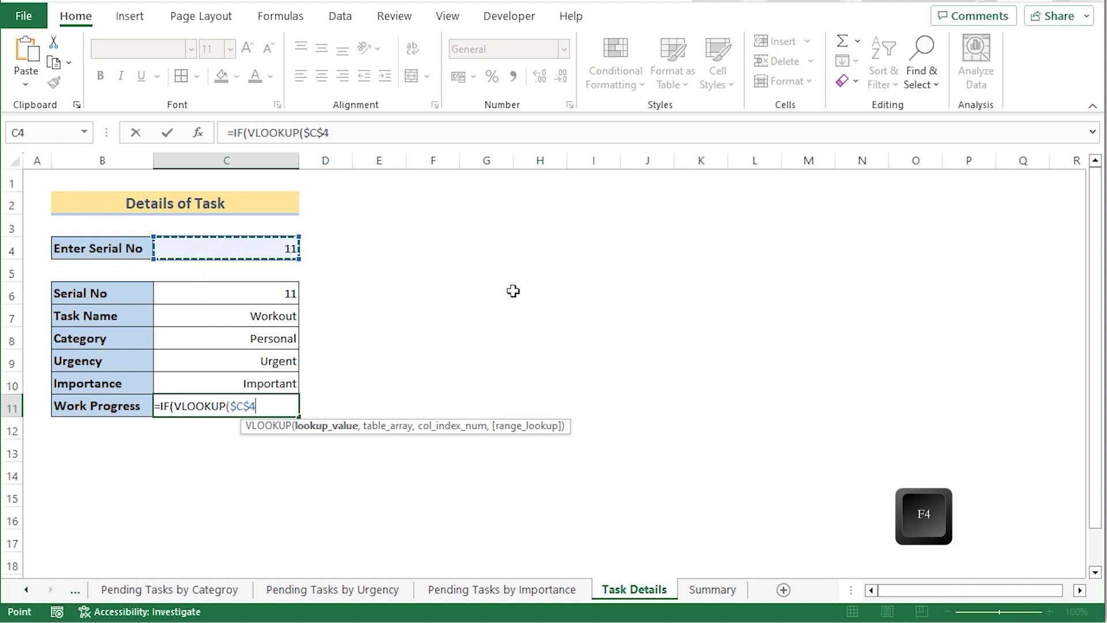
text(,TAS)
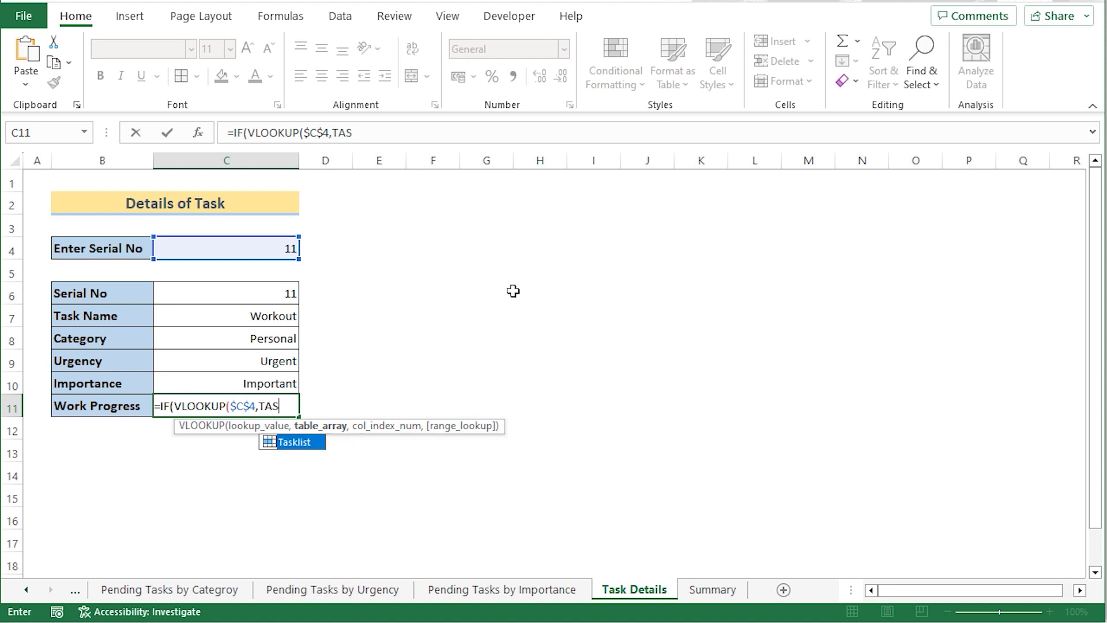
double_click(298, 441)
text(,)
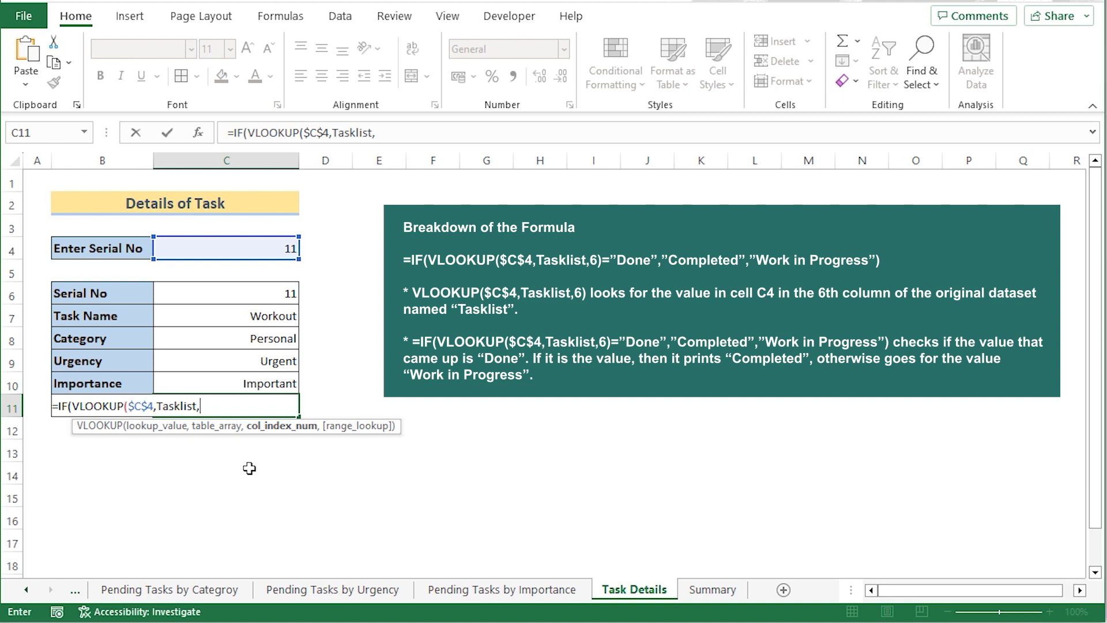
text(6))
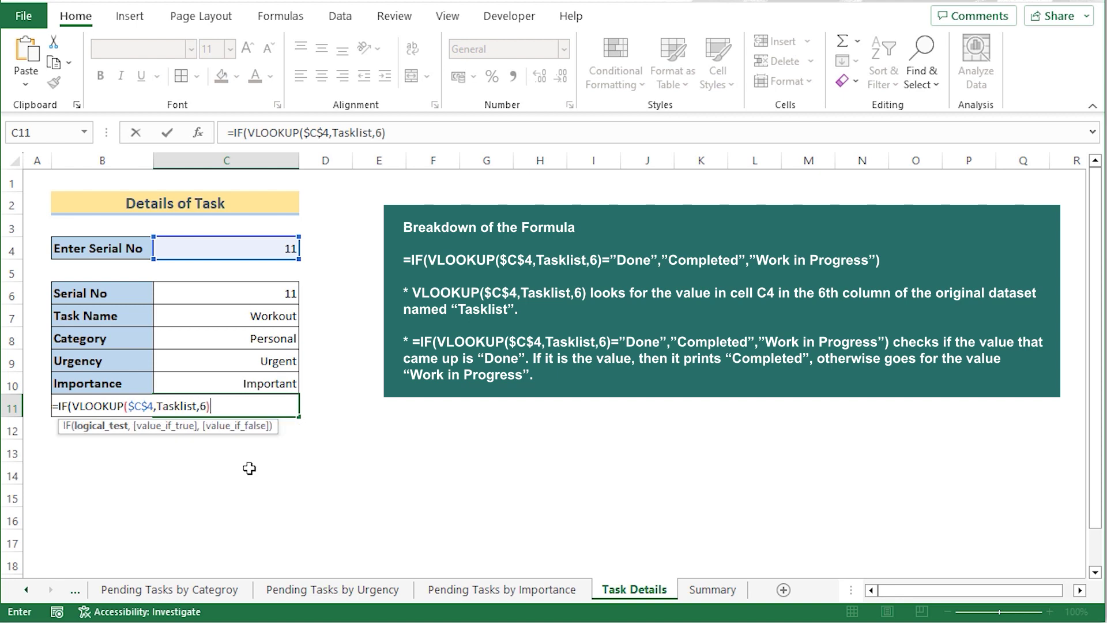
Step: Complete the C11 formula to test for "DONE", returning "Completed" if true and "Work In Progress" otherwise
text(="DONE",)
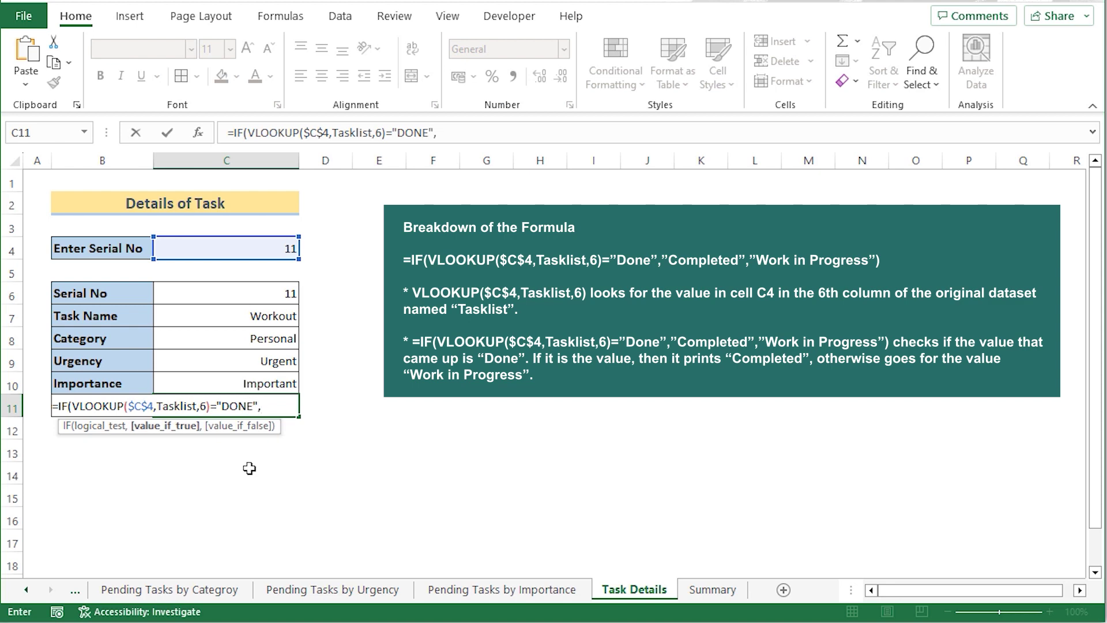
text(")
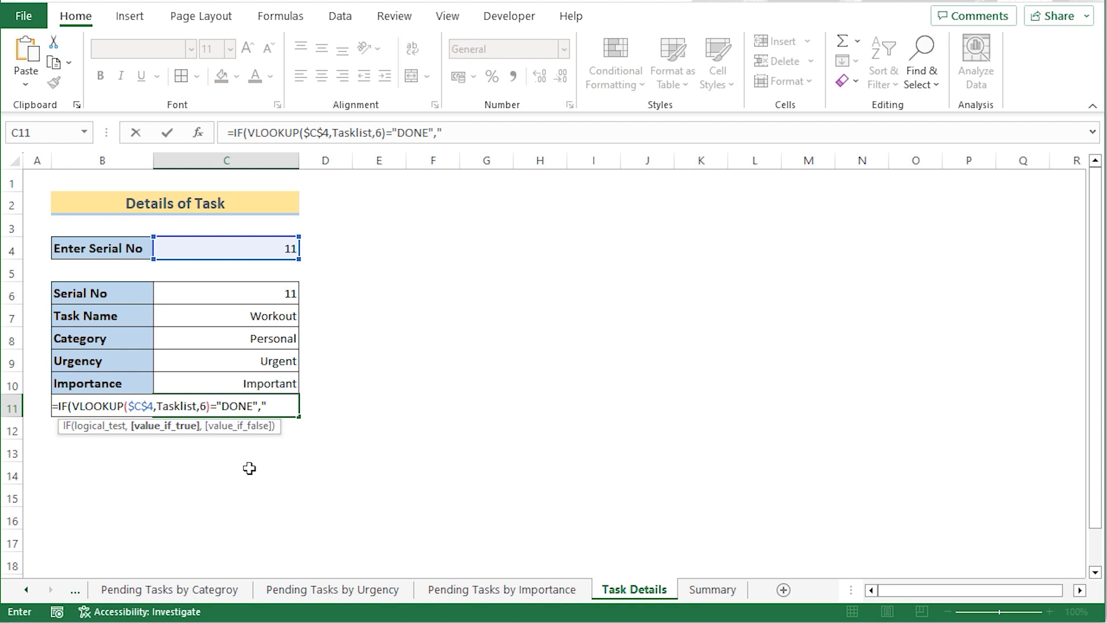
text(Completed)
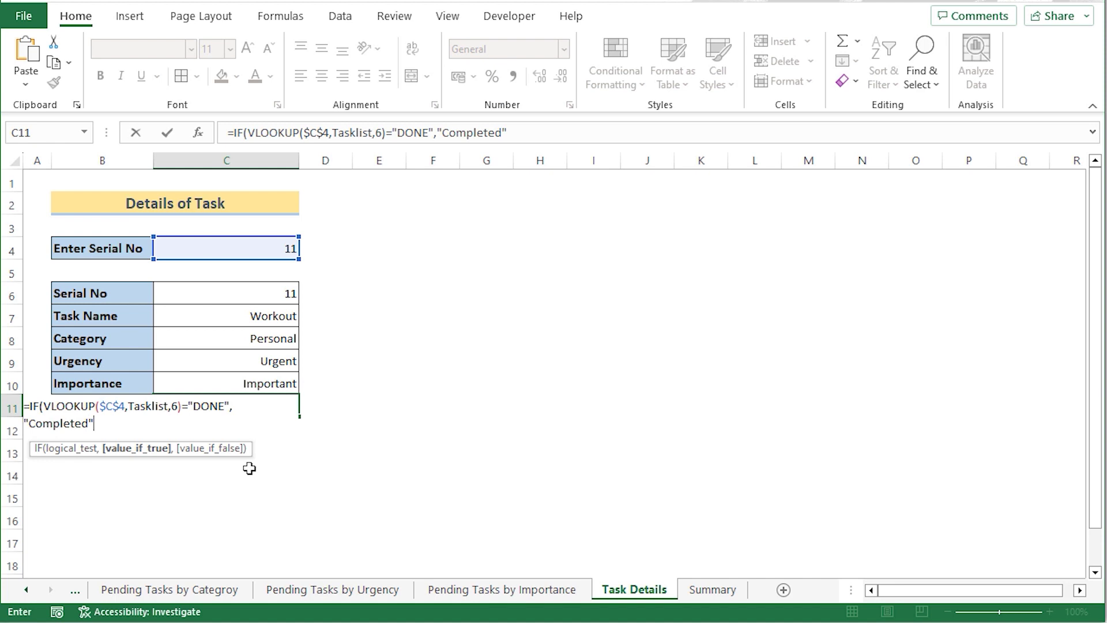
text(",)
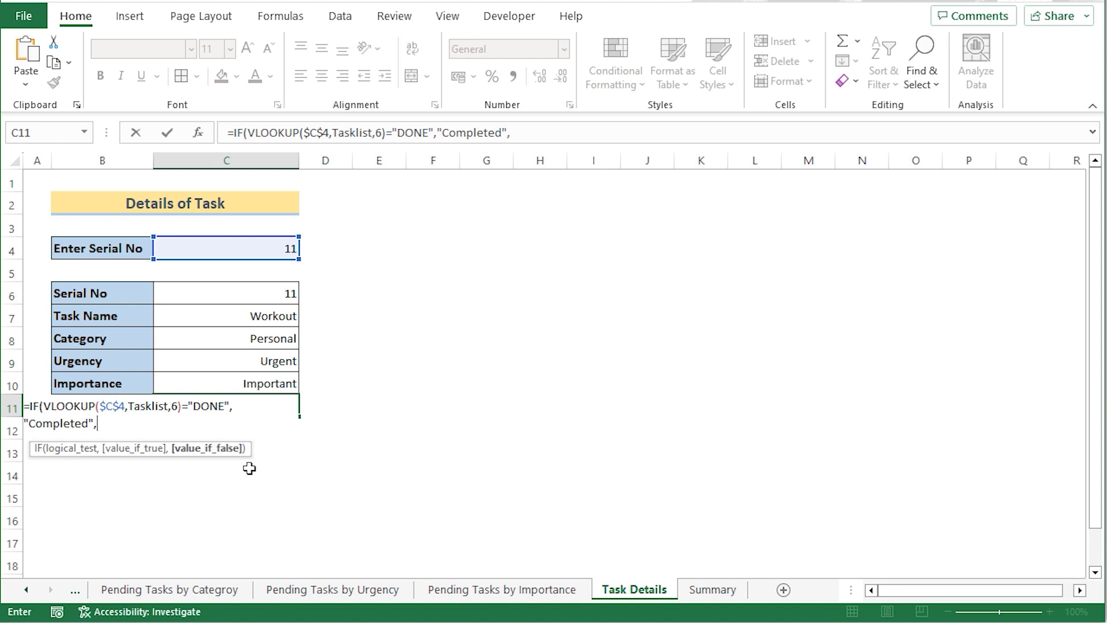
text("Work In Progress"))
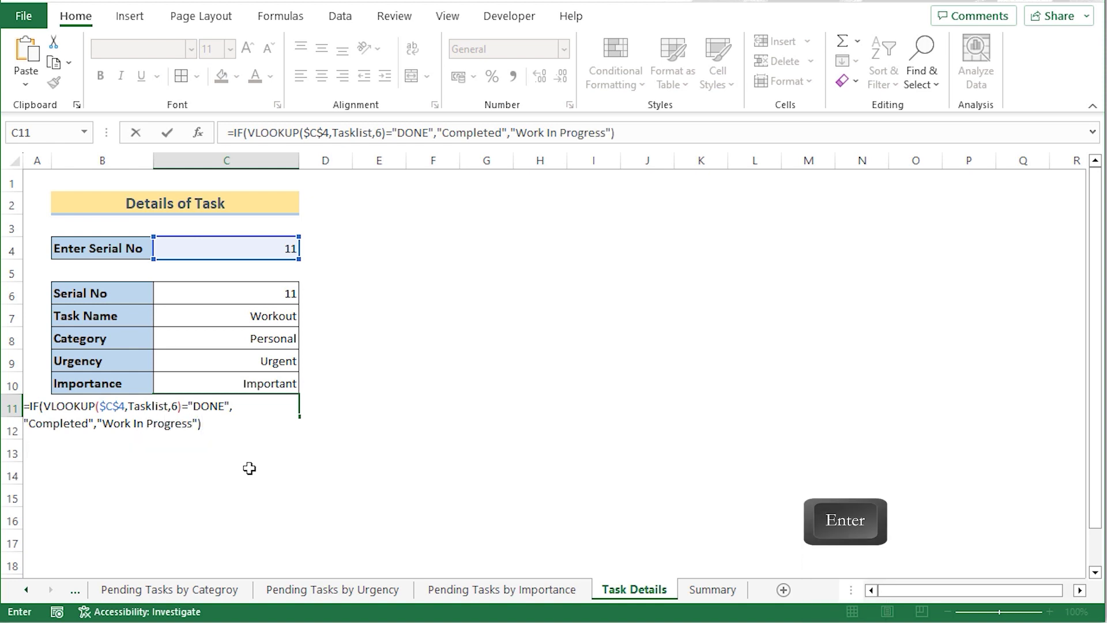
key(Return)
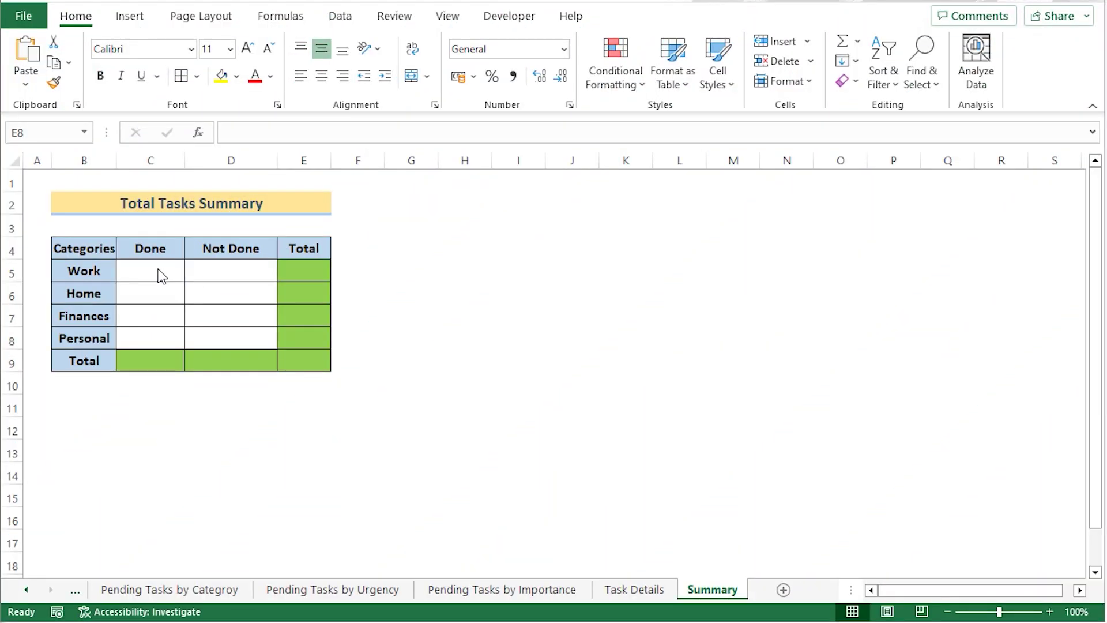
Step: Start a COUNTIFS formula in C5 of the Summary sheet with AllTaskList!$D:$D as the first criteria range
double_click(146, 276)
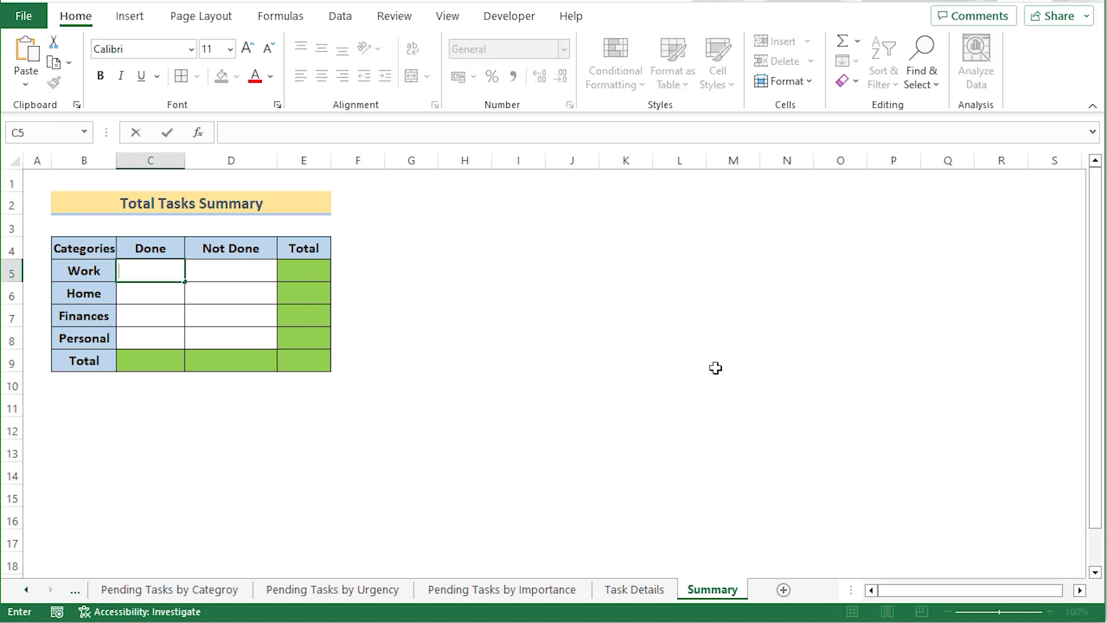
text(=)
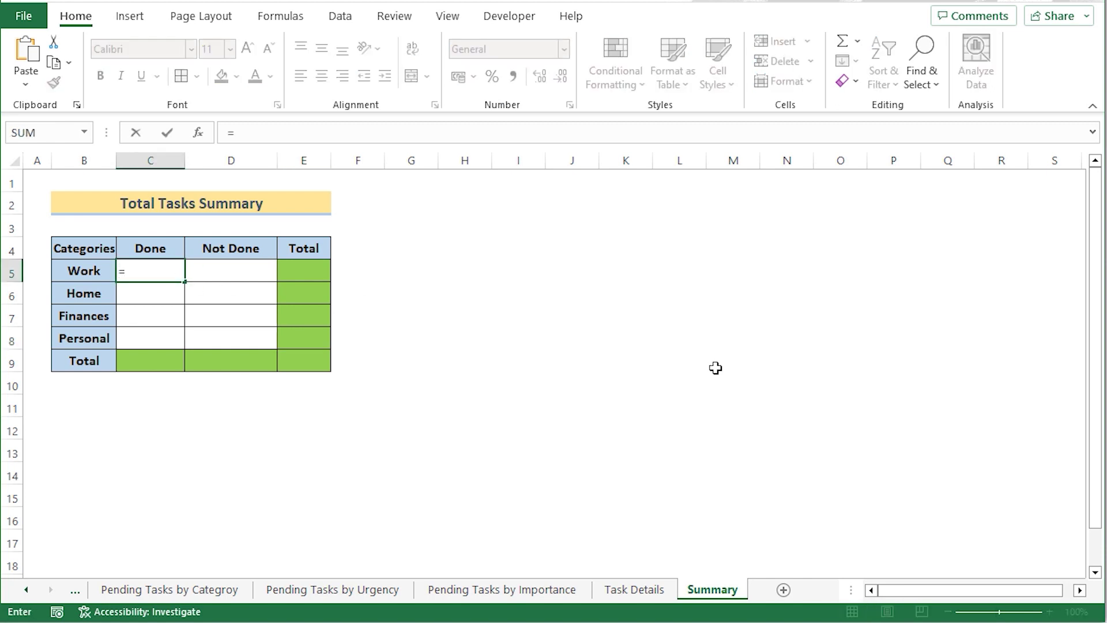
text(CO)
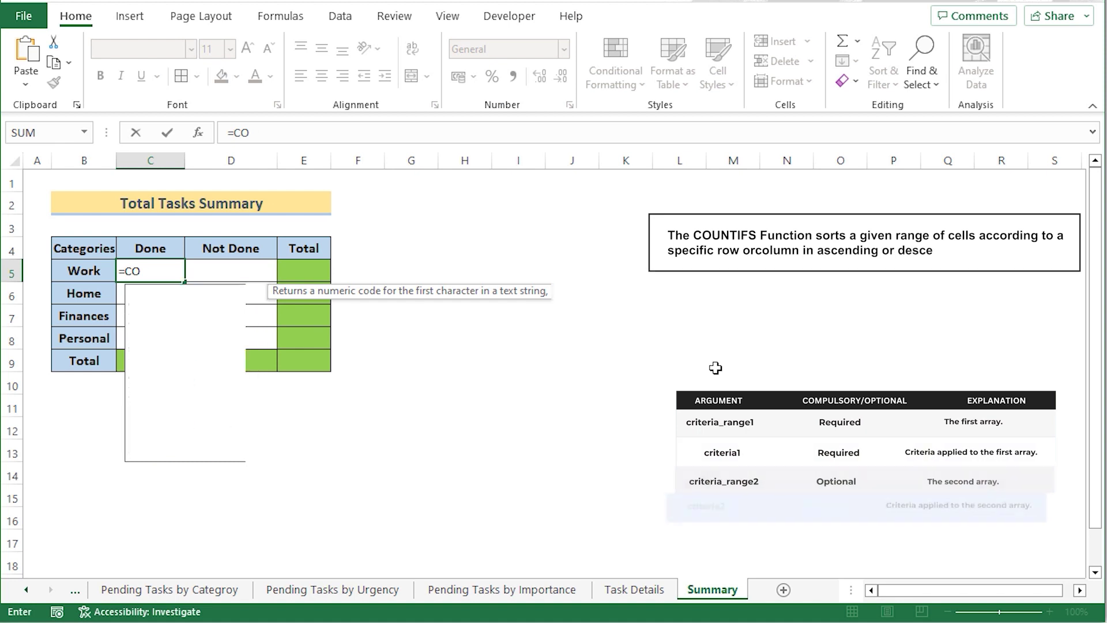
text(UNTIFS)
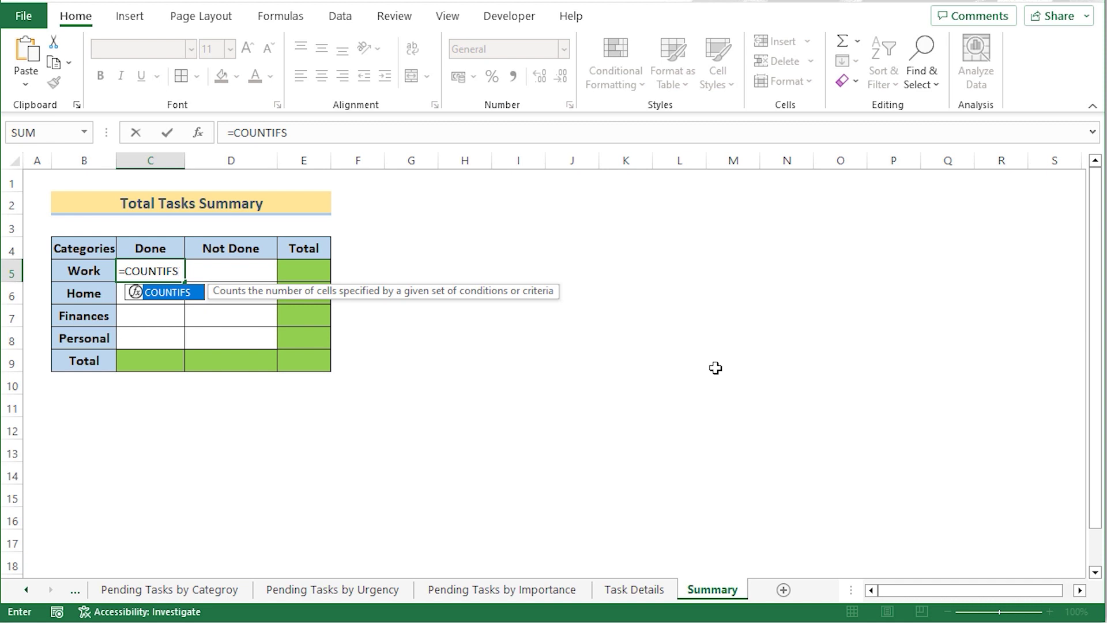
text(()
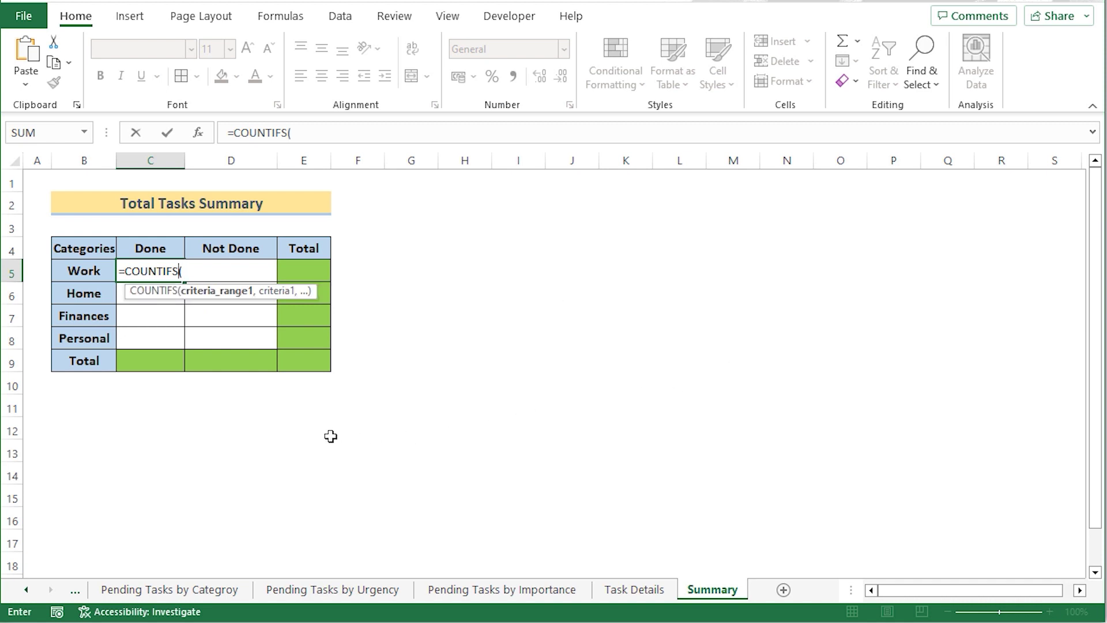
click(79, 591)
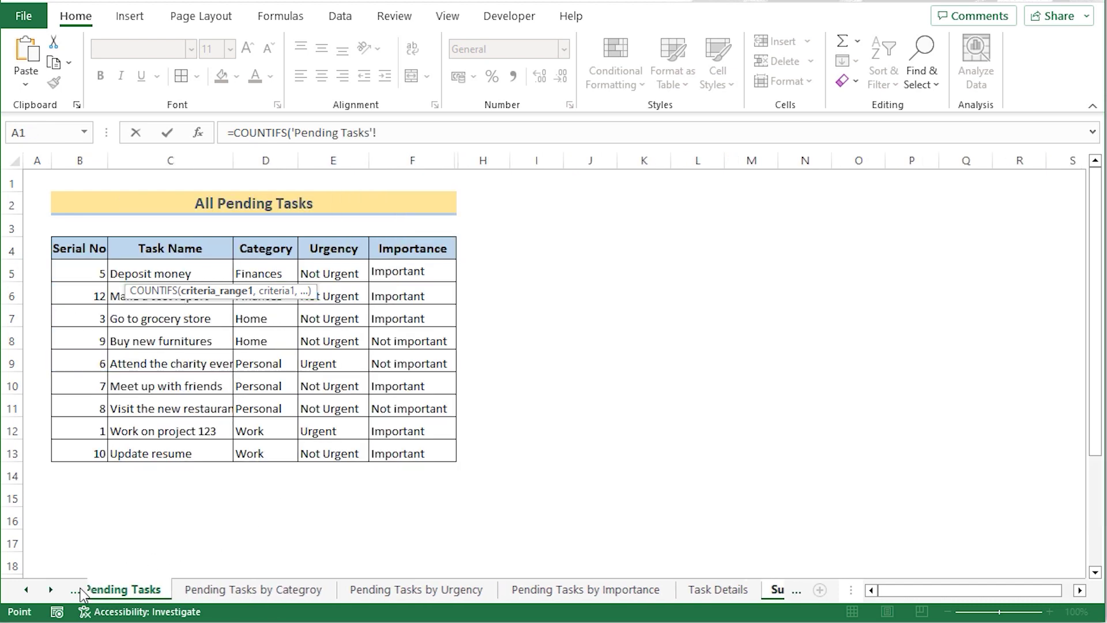
click(79, 591)
click(80, 592)
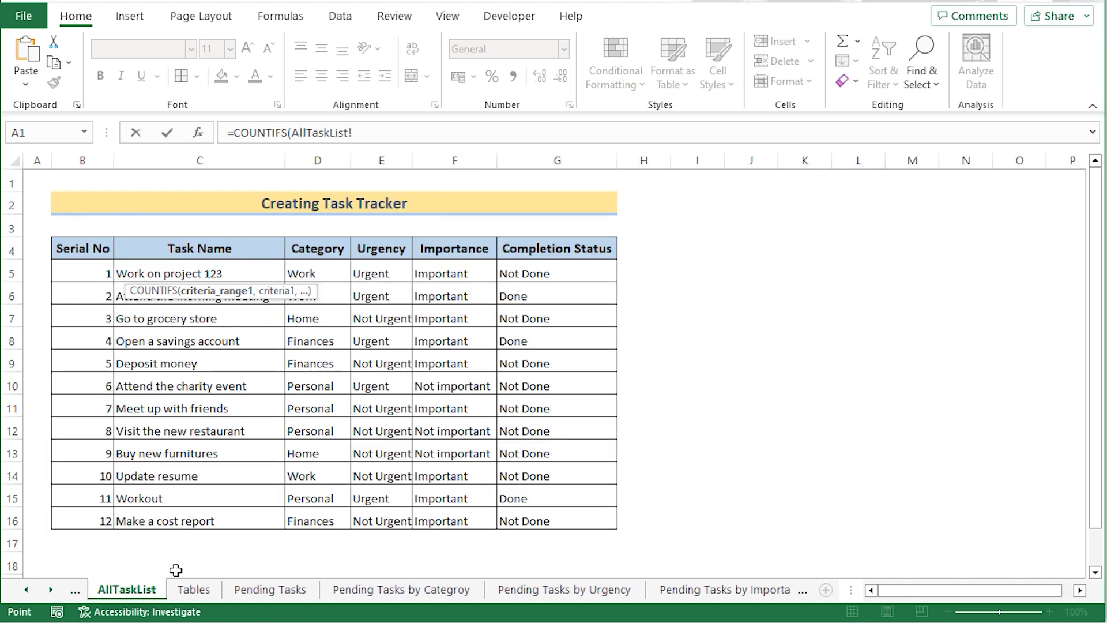
click(333, 280)
click(452, 135)
key(BackSpace)
text(:D)
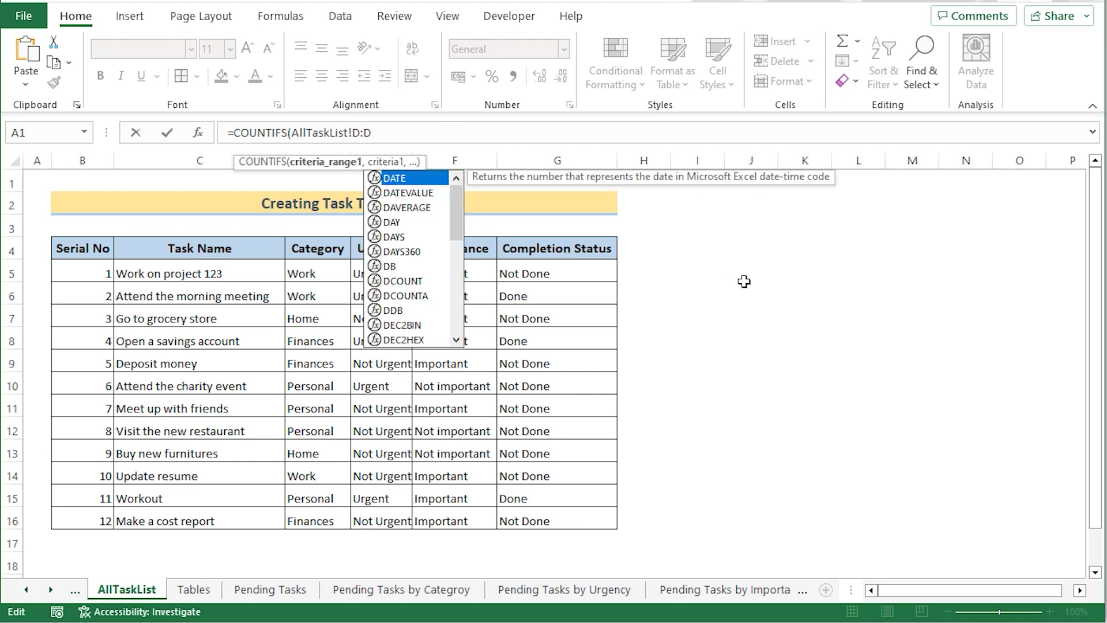
key(F4)
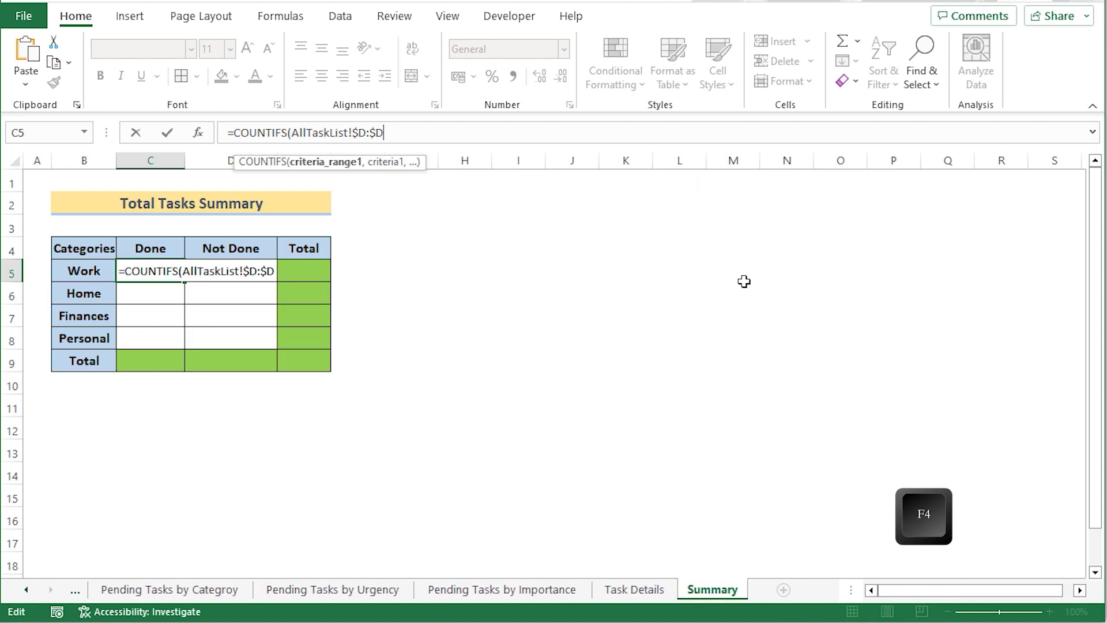
Step: Add the Work category cell as the first COUNTIFS criterion with its column locked, as Summary!$B5
text(,)
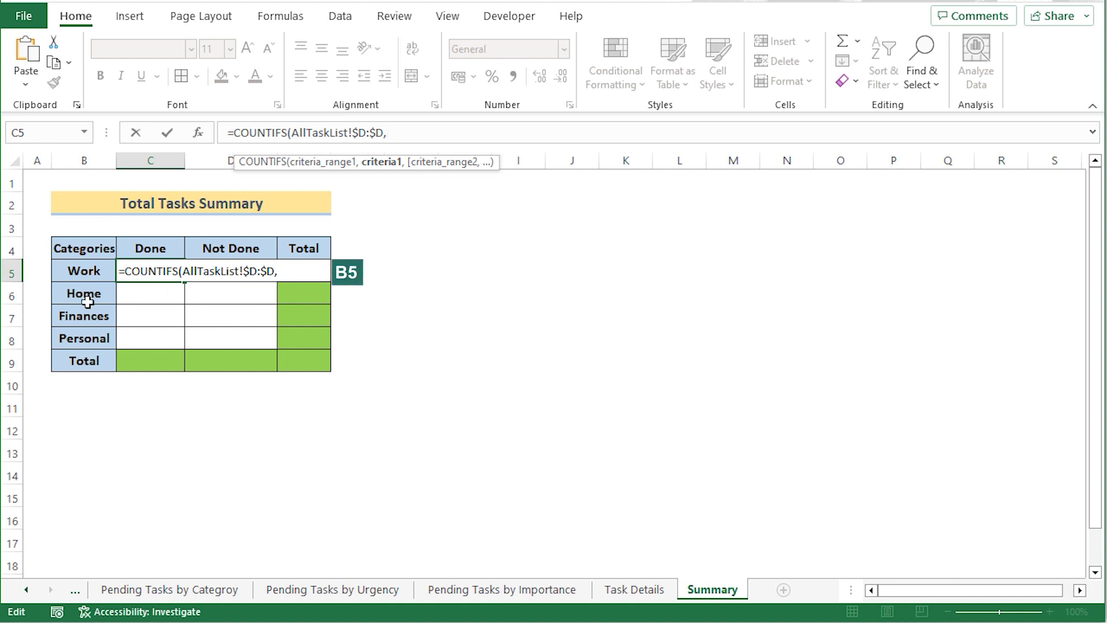
click(71, 270)
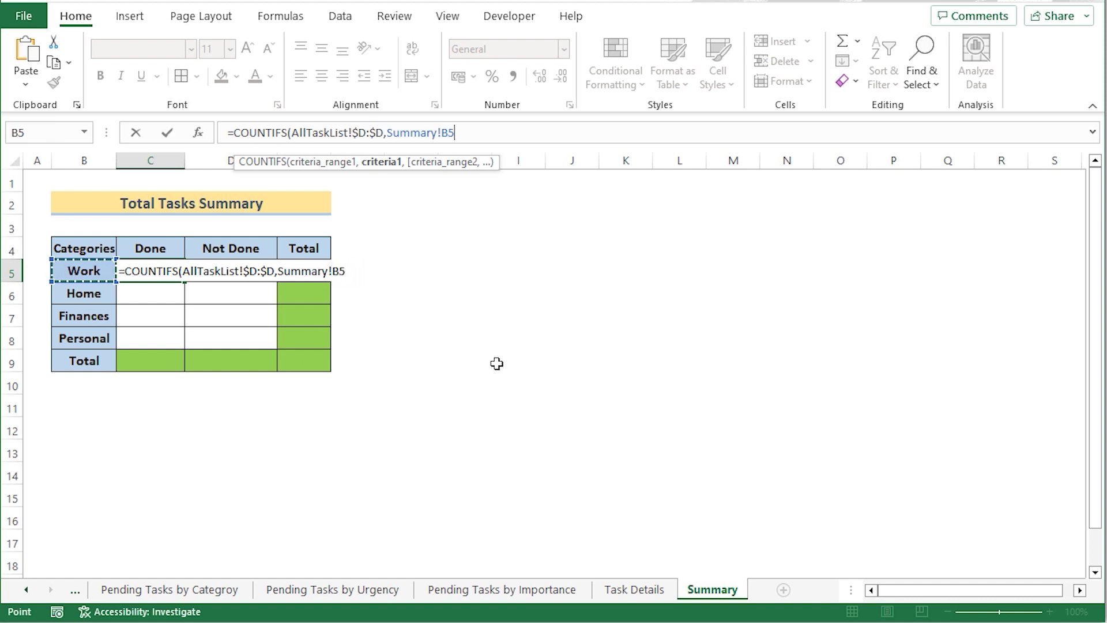
key(F4)
key(F4)
key(F4)
key(F4)
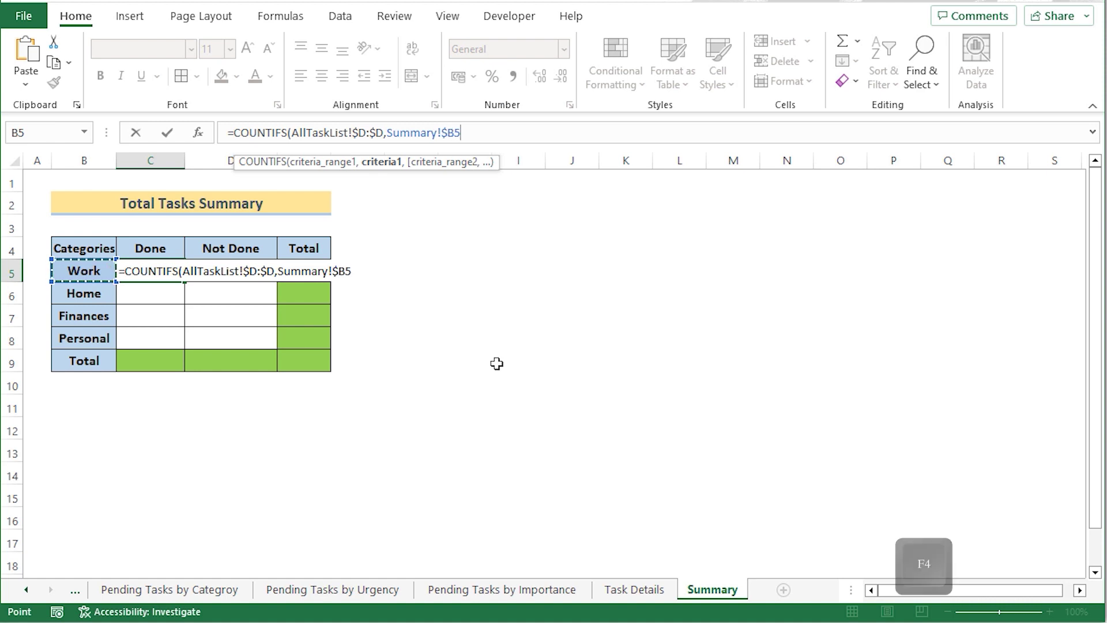
Step: Add the Completion Status column of AllTaskList as the second COUNTIFS criteria range, locked as AllTaskList!$G:$G
text(,)
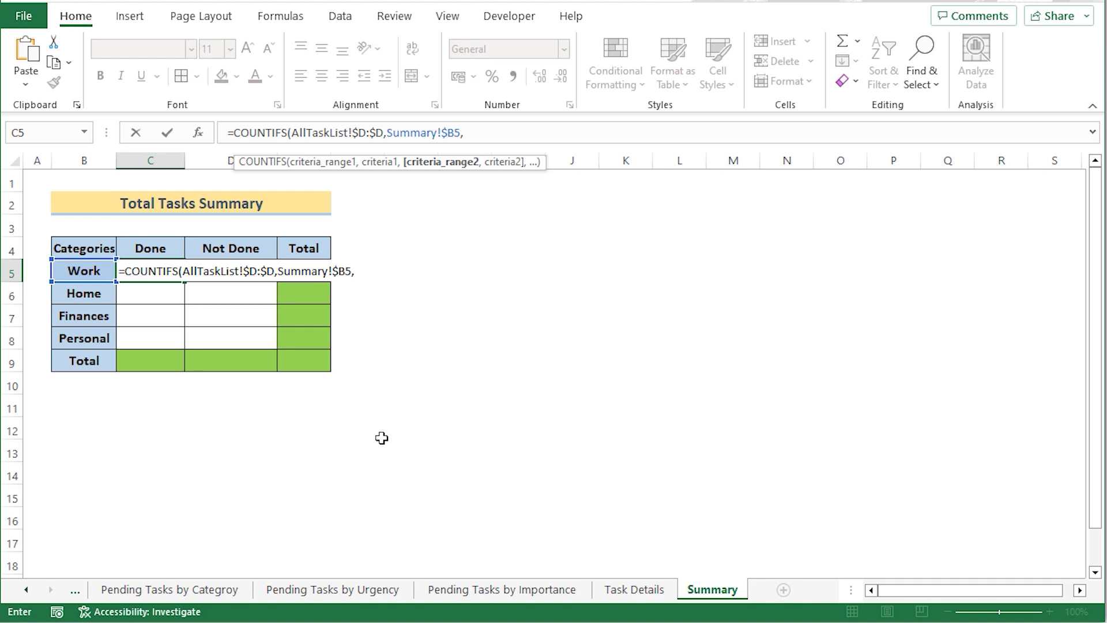
click(76, 590)
click(76, 589)
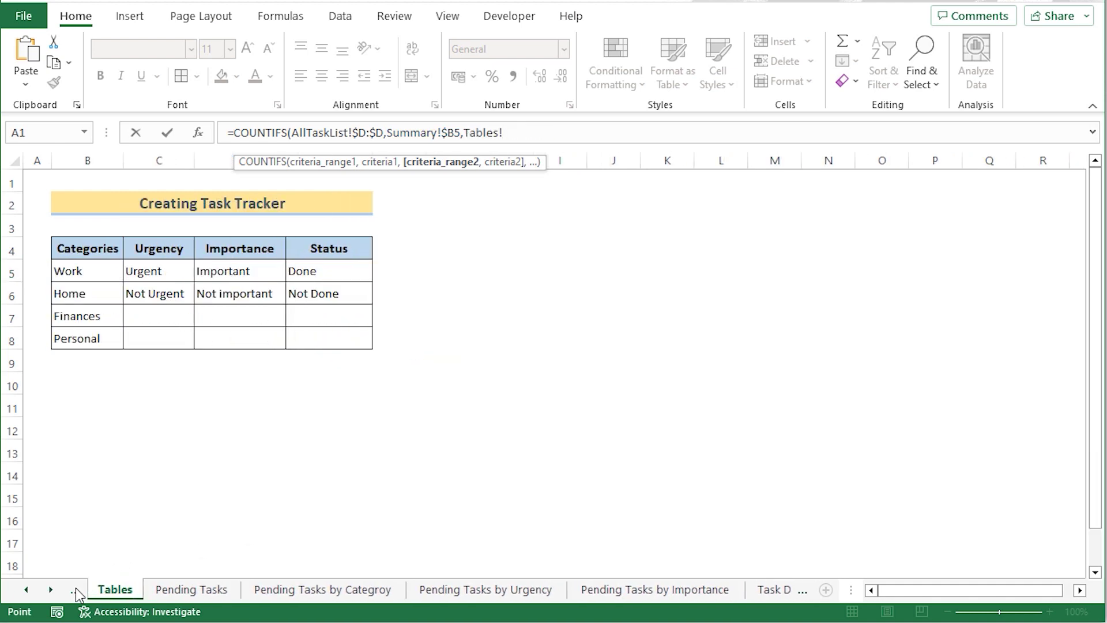
click(76, 589)
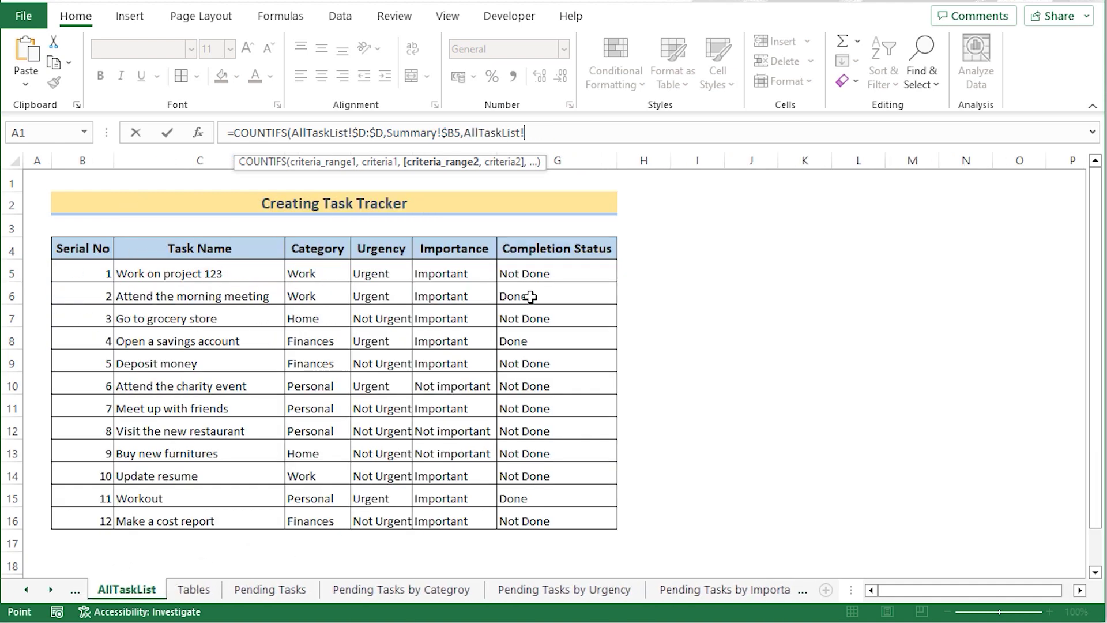
click(538, 275)
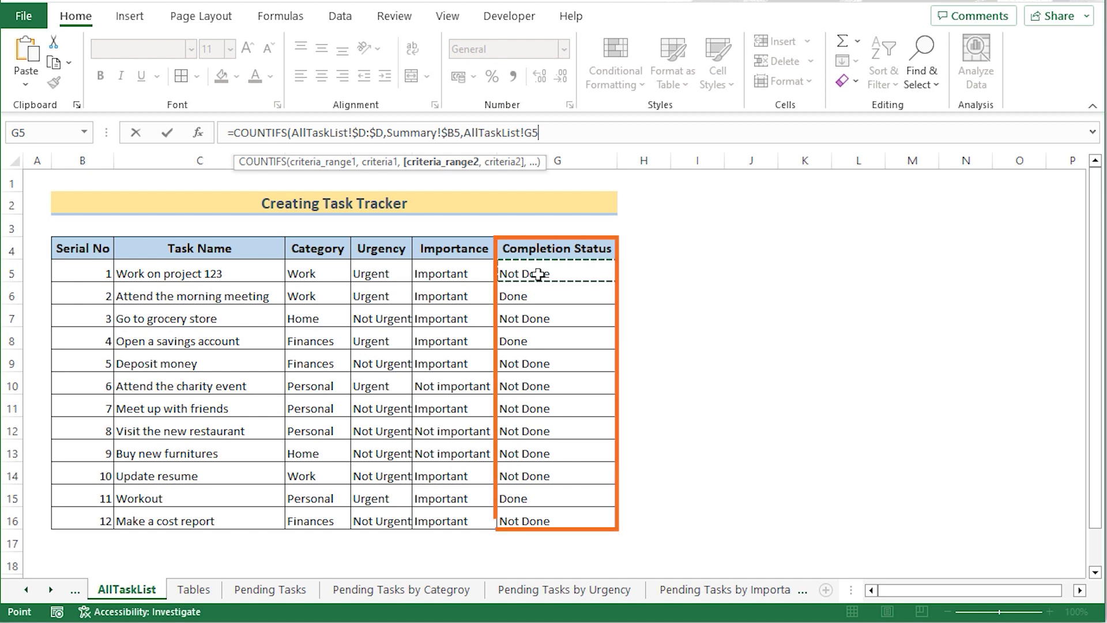
click(564, 128)
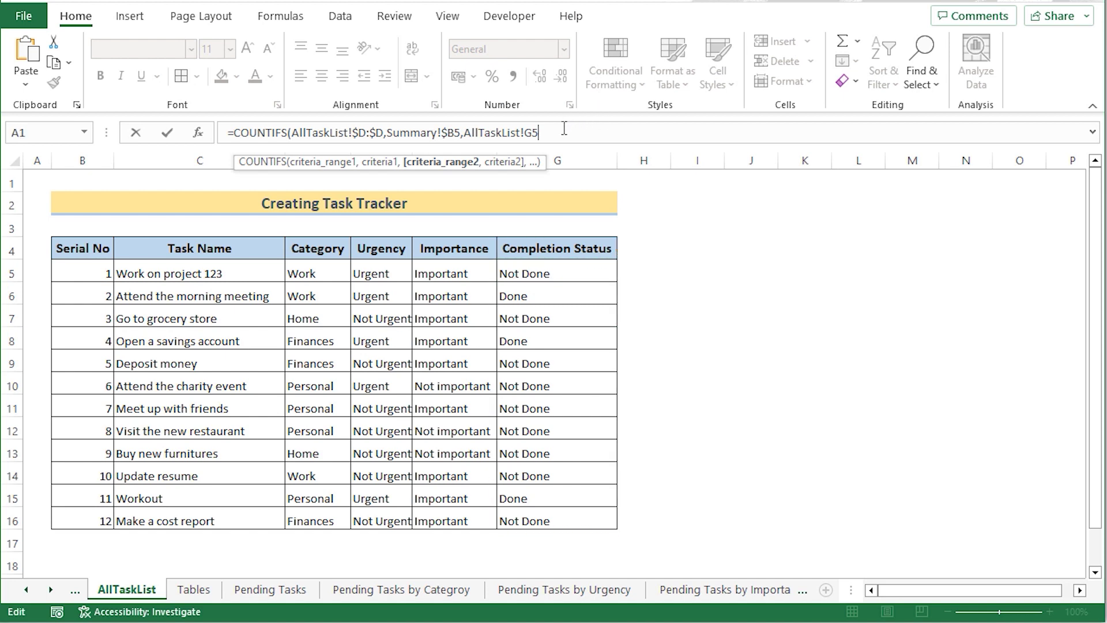
text(:G)
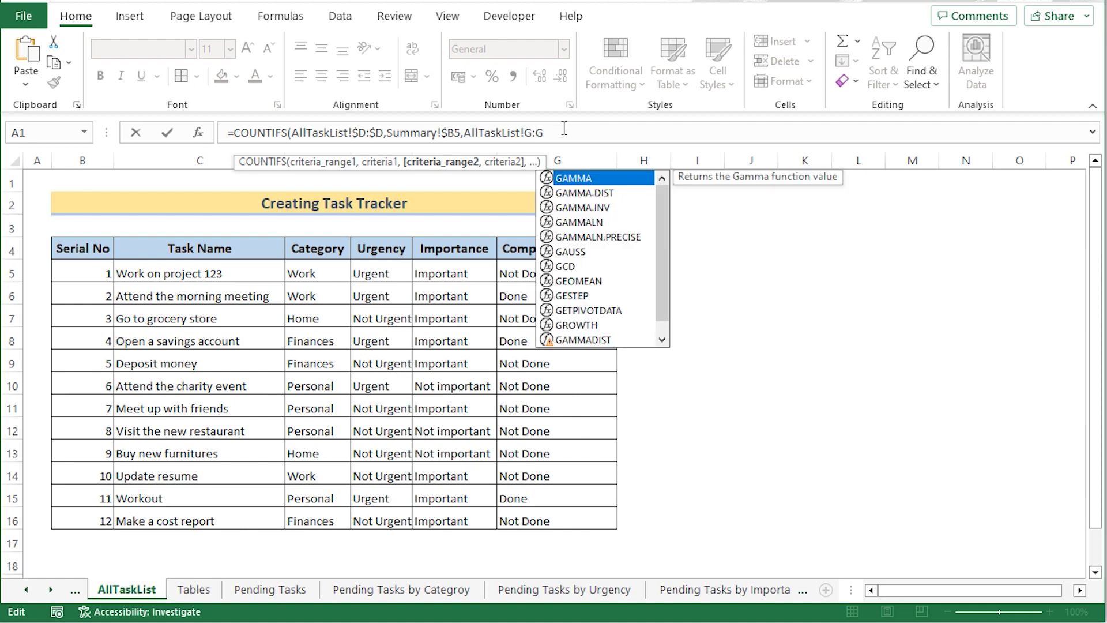
key(F4)
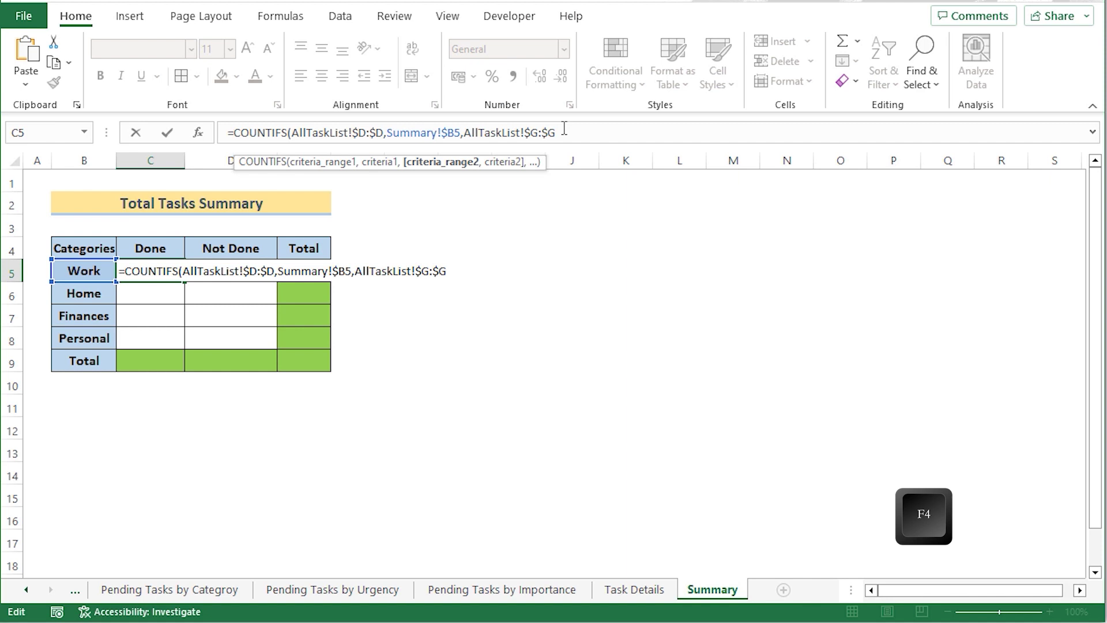
Step: Complete the COUNTIFS formula with the Done header cell as the second criterion, its row locked as C$4
text(,)
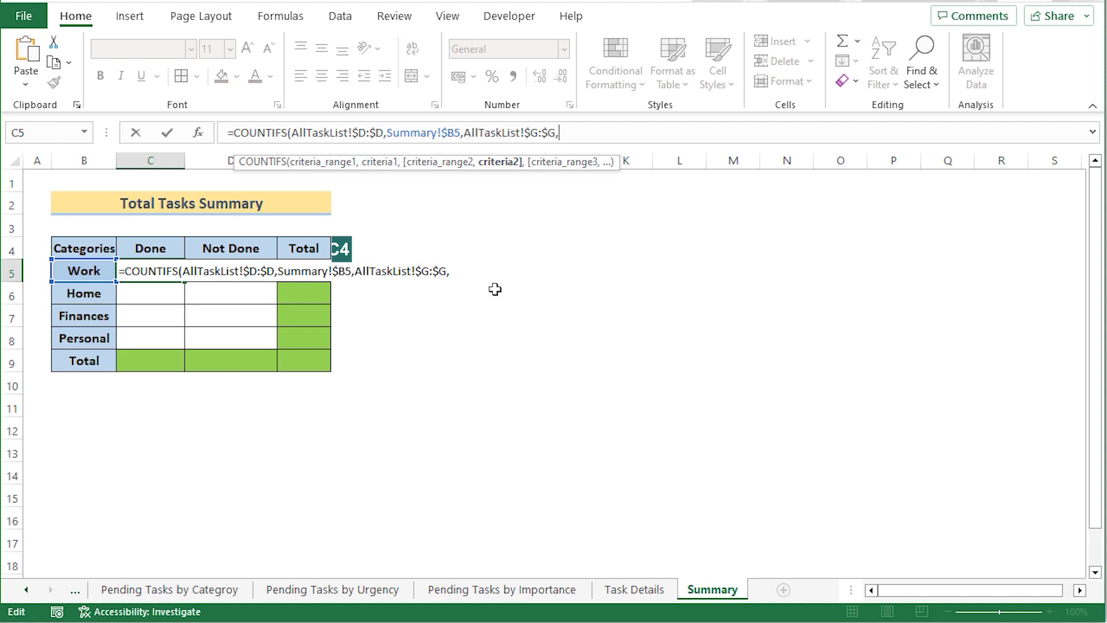
text(C4)
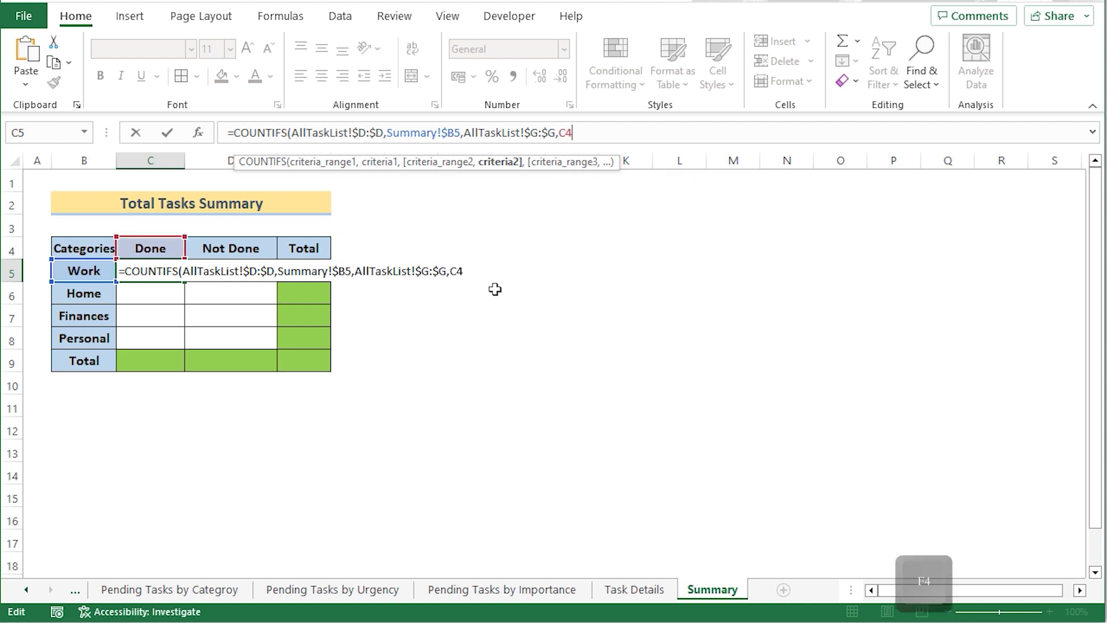
key(F4)
key(F4)
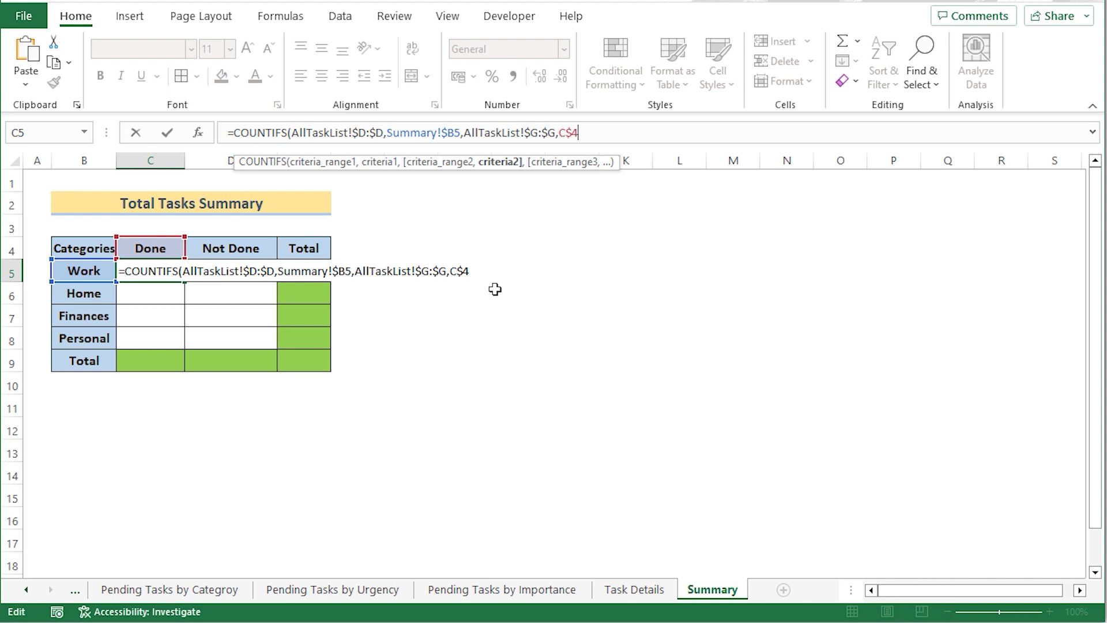
text())
key(Return)
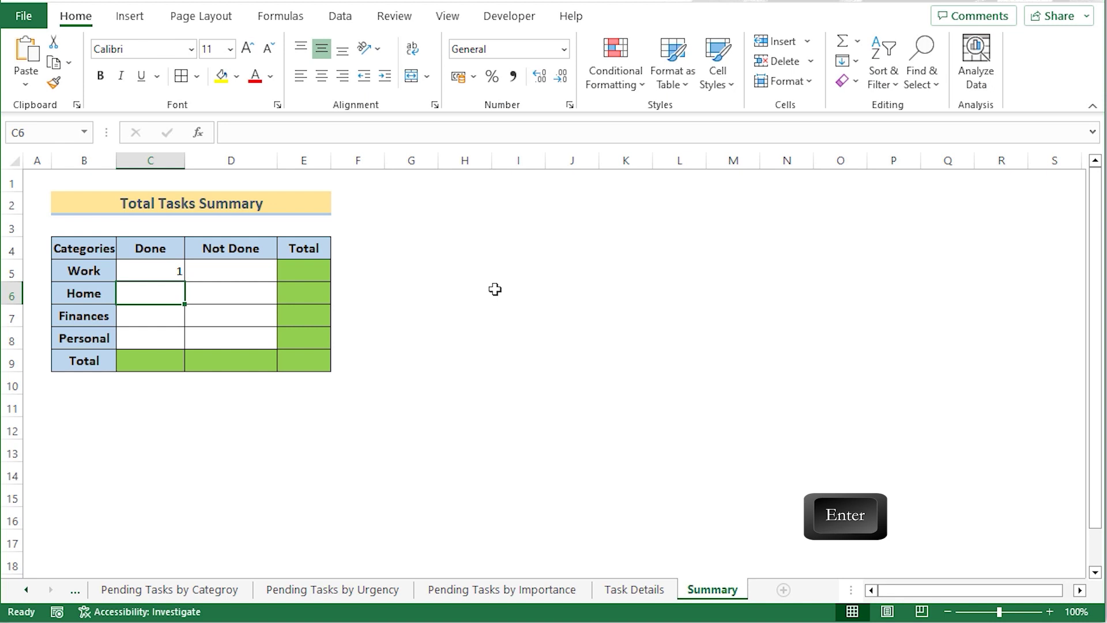
Step: Copy the COUNTIFS formula from C5 down to the Personal row and across to the Not Done column, filling C5:D8
click(168, 272)
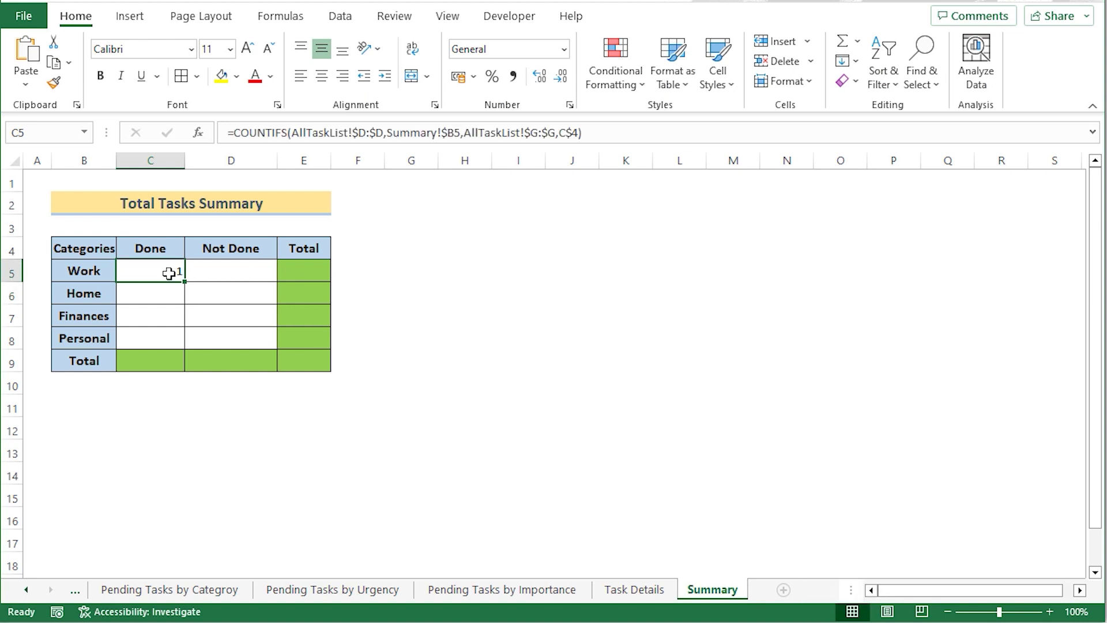
drag(185, 284, 186, 346)
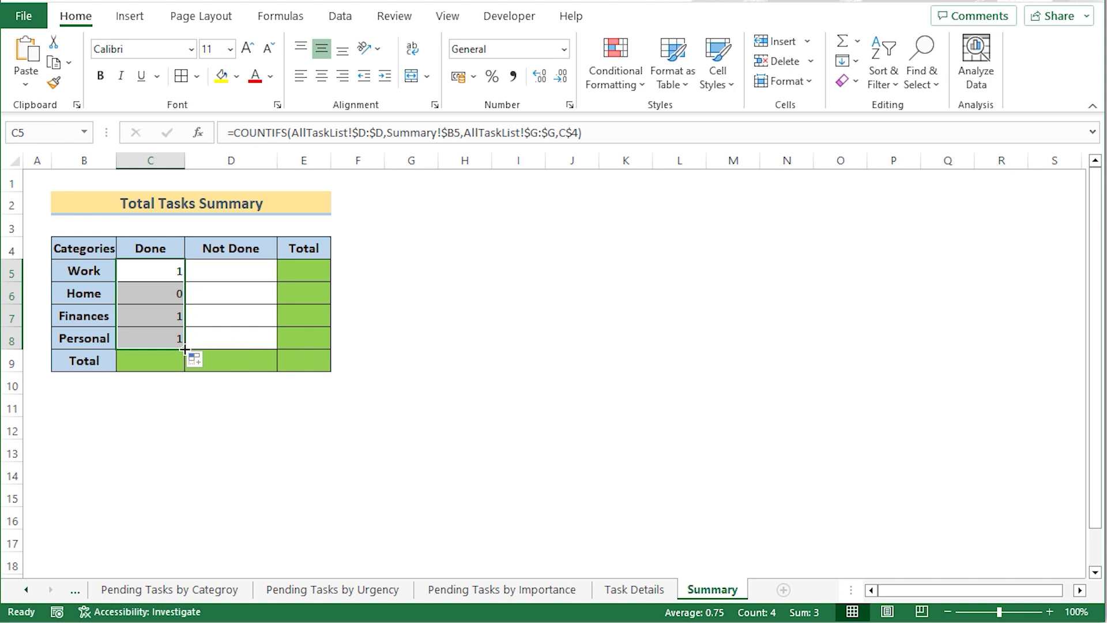
drag(185, 349, 274, 348)
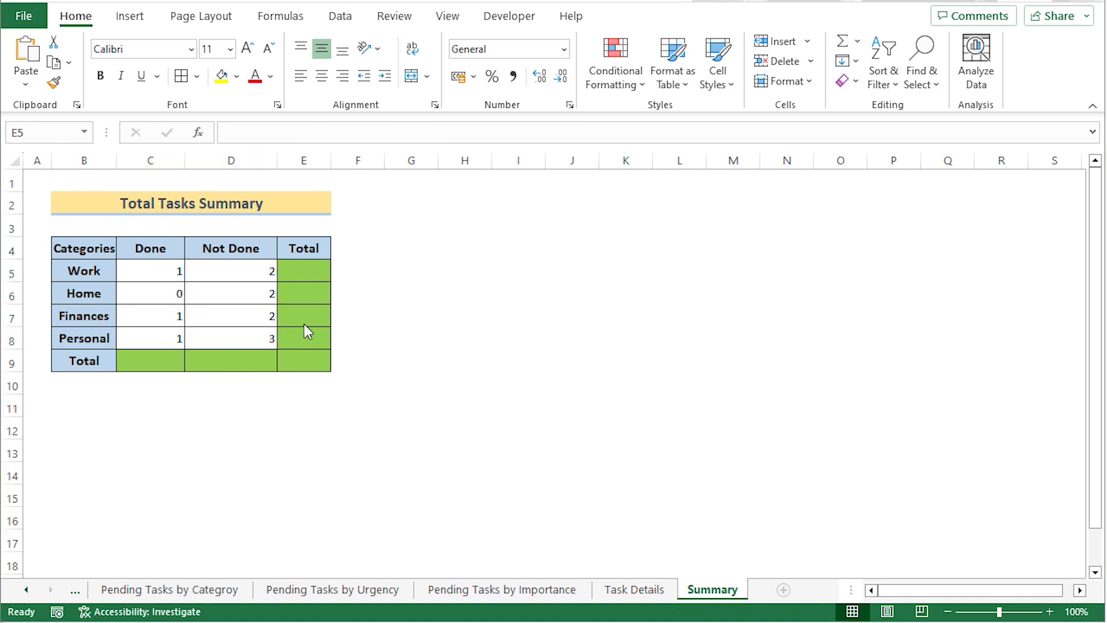
click(303, 269)
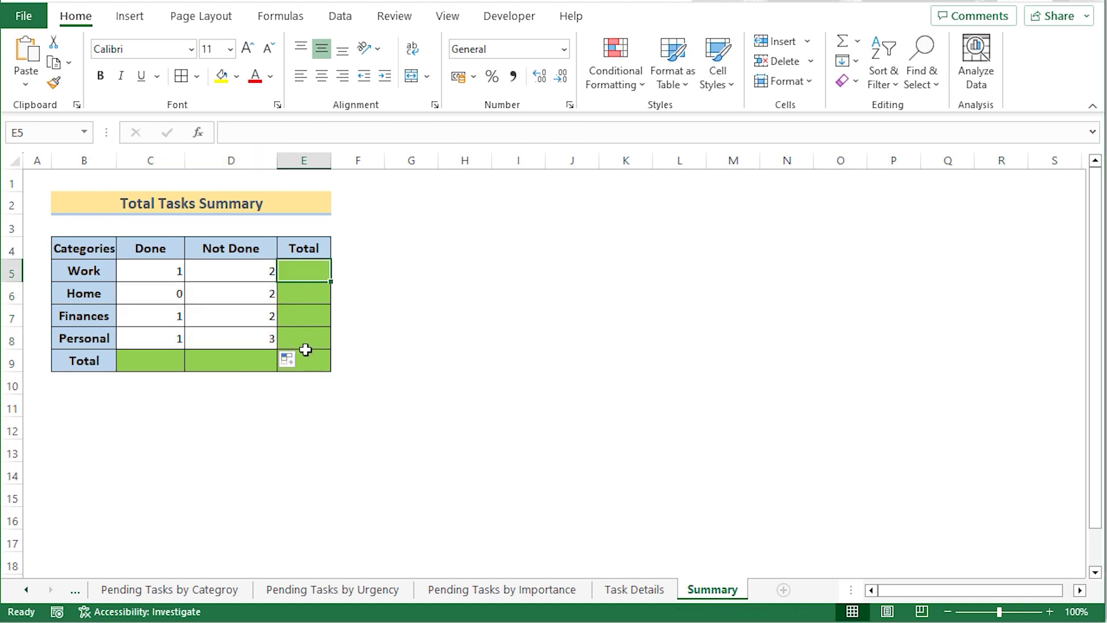
click(138, 361)
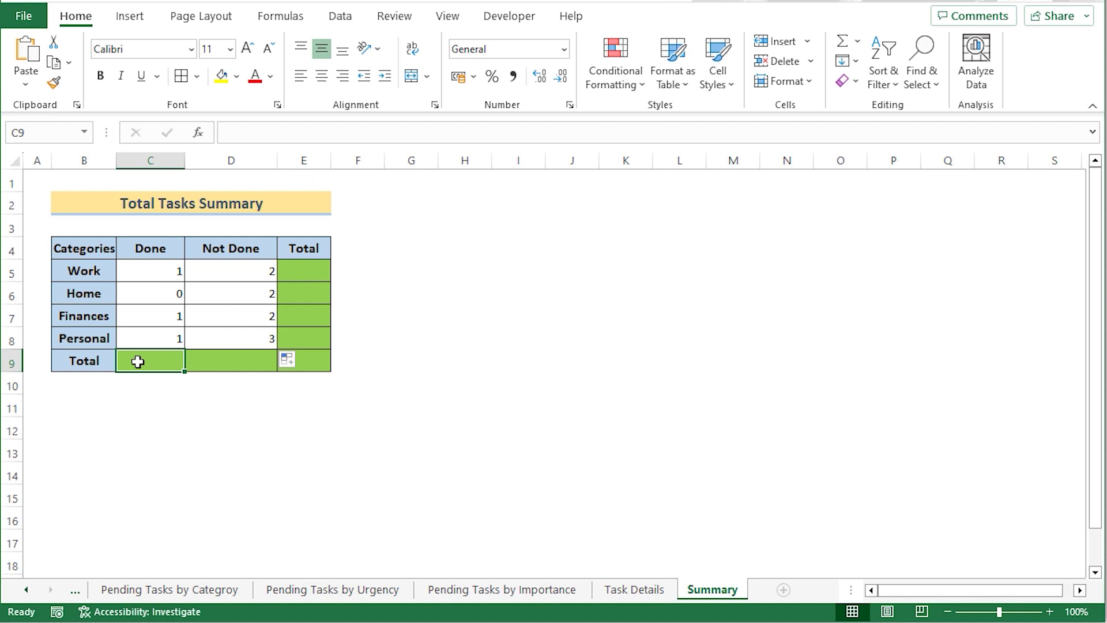
drag(316, 359, 316, 359)
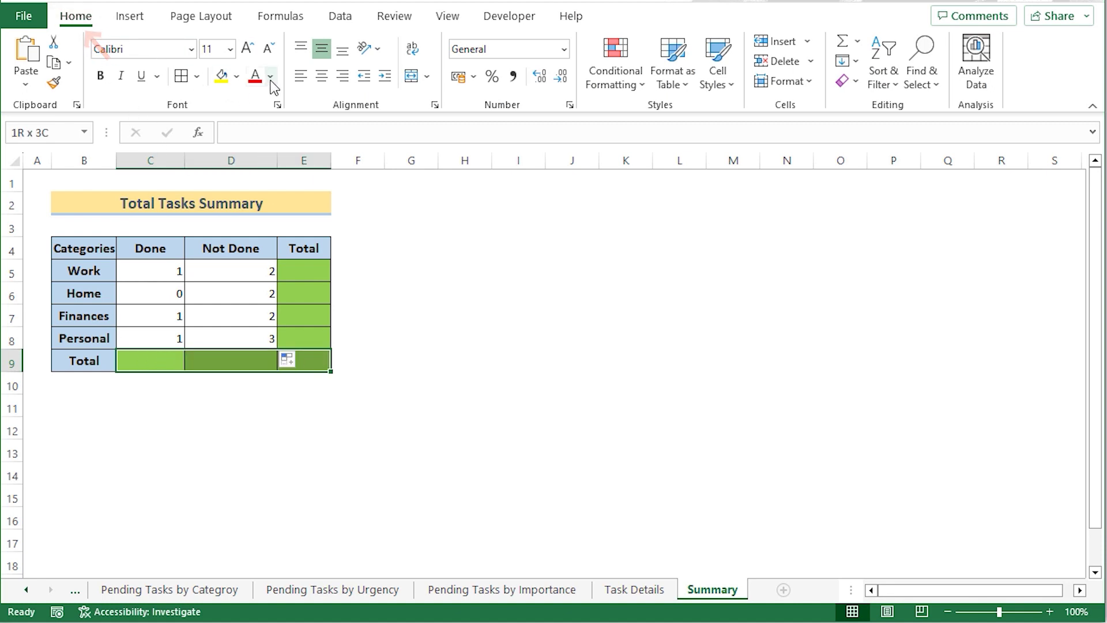
click(243, 78)
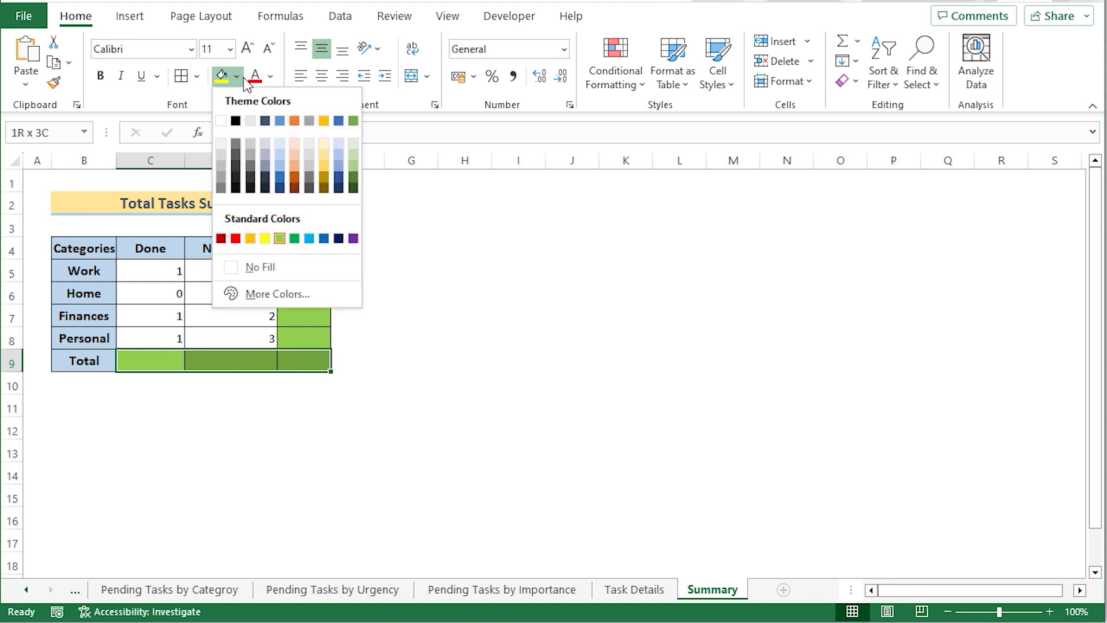
click(244, 79)
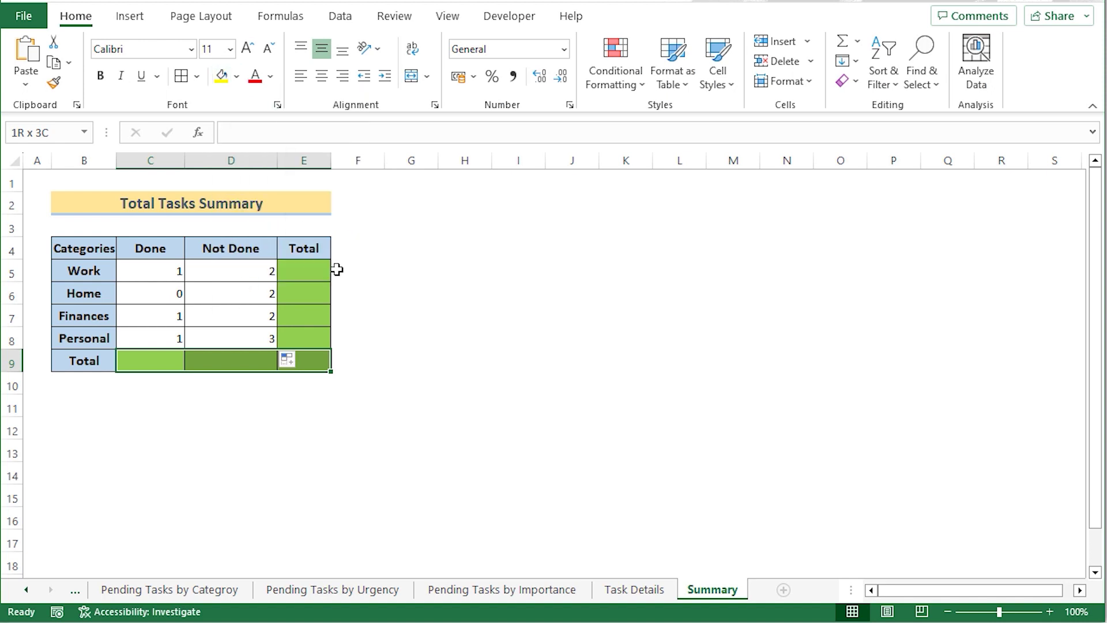
Step: Enter =SUM(C5:D5) in E5 as the Work row's total and fill it down to the Personal row in E8
click(295, 262)
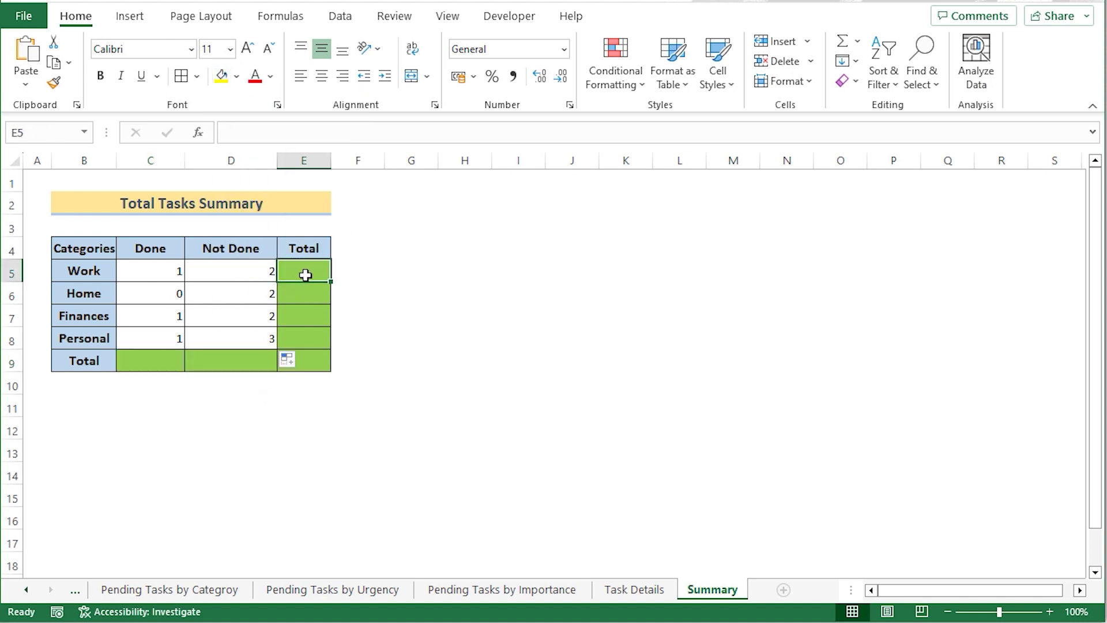
double_click(304, 272)
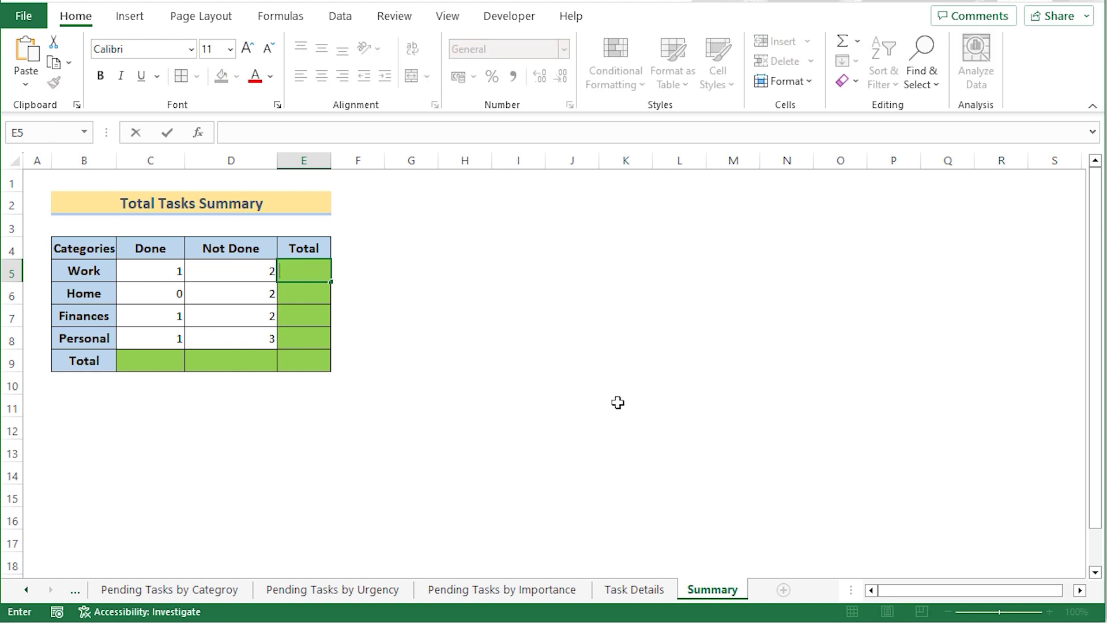
text(=SUM()
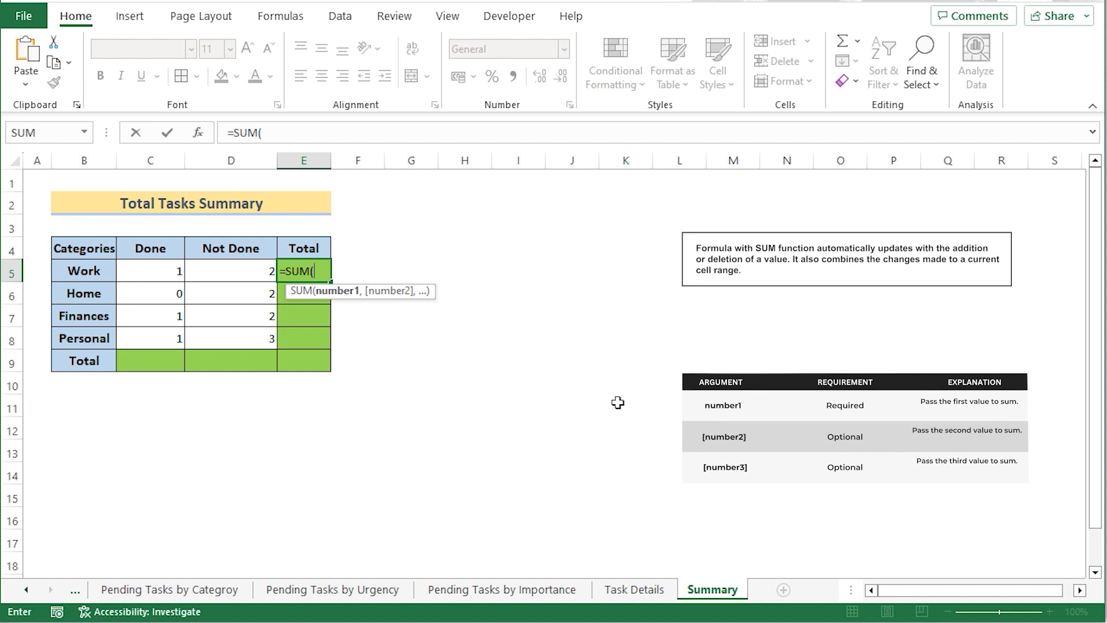
drag(155, 271, 239, 281)
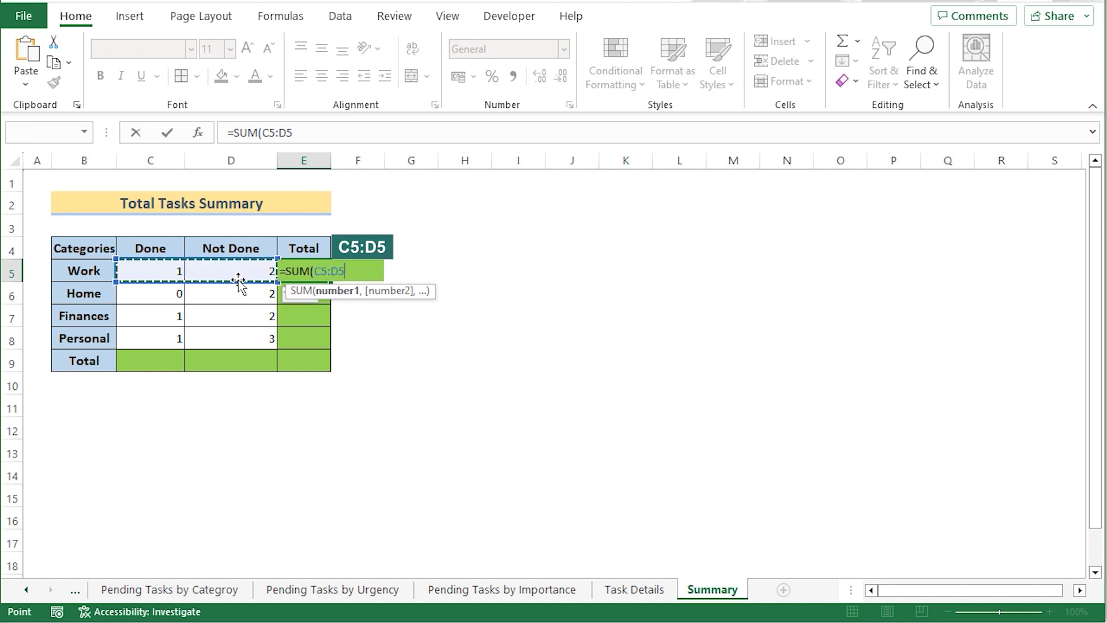
text())
key(Return)
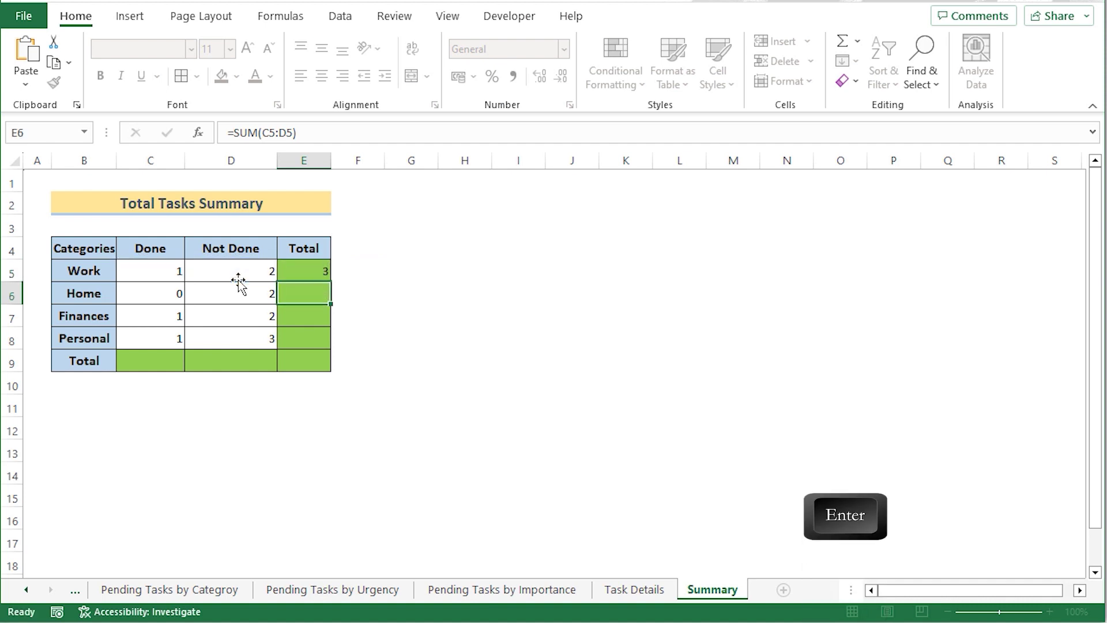
click(299, 266)
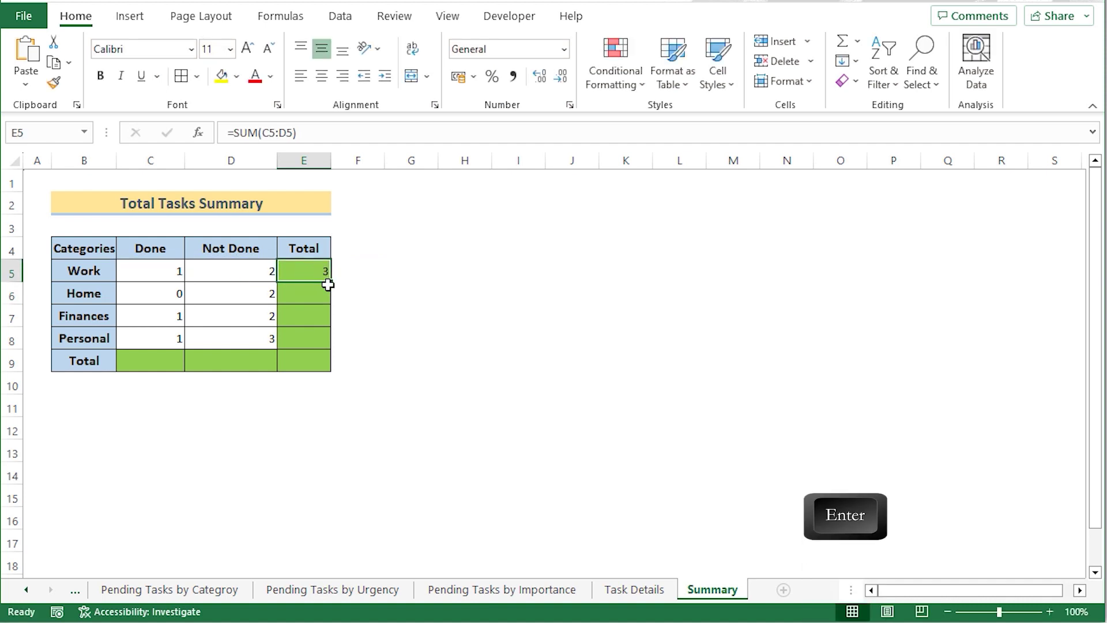
drag(330, 282, 327, 353)
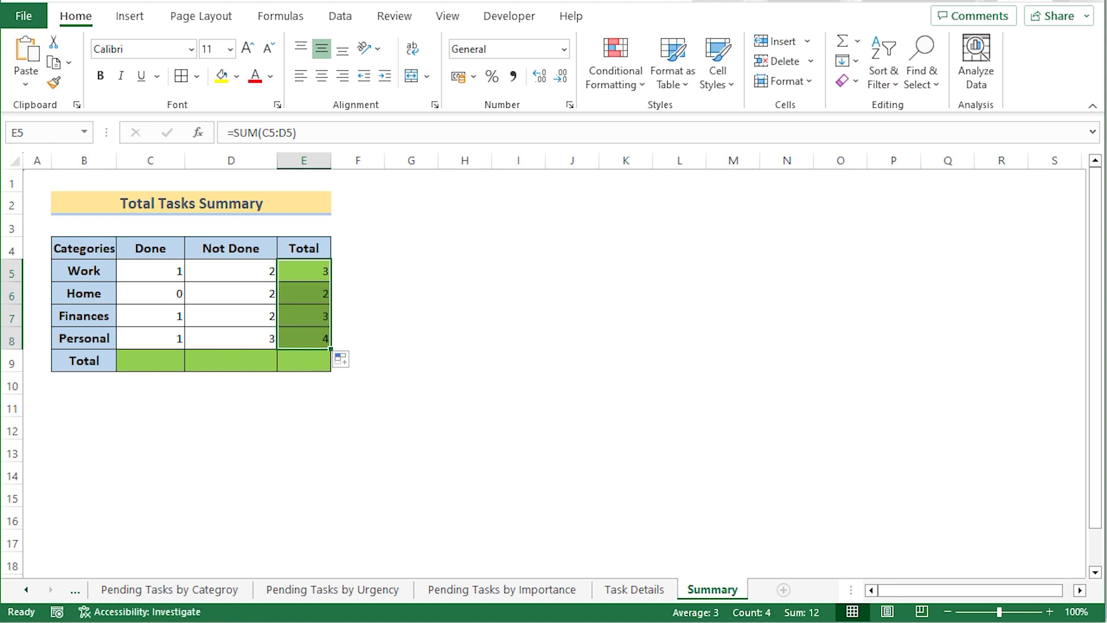
Step: Enter =SUM(C5:C8) in C9 as the Done column's total and fill it across to D9 for Not Done
click(156, 356)
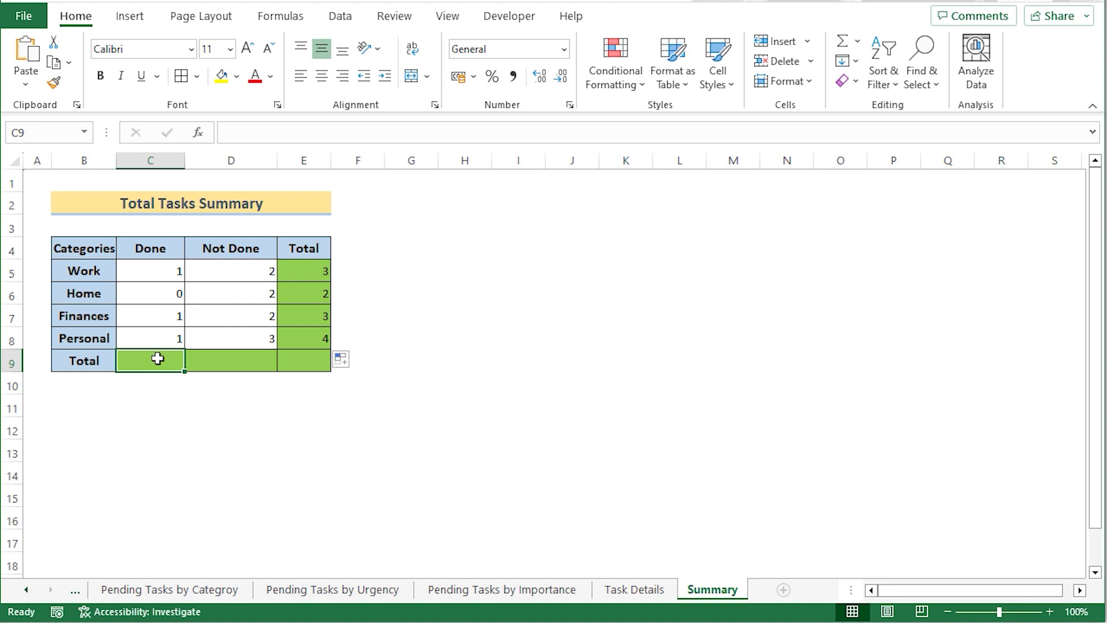
double_click(157, 358)
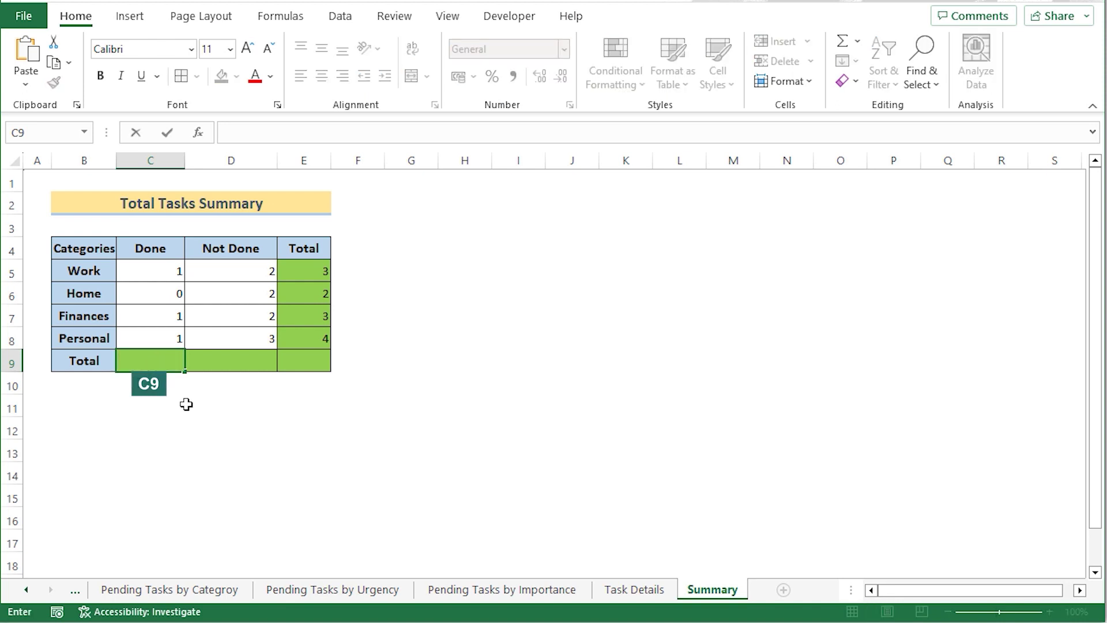
text(=)
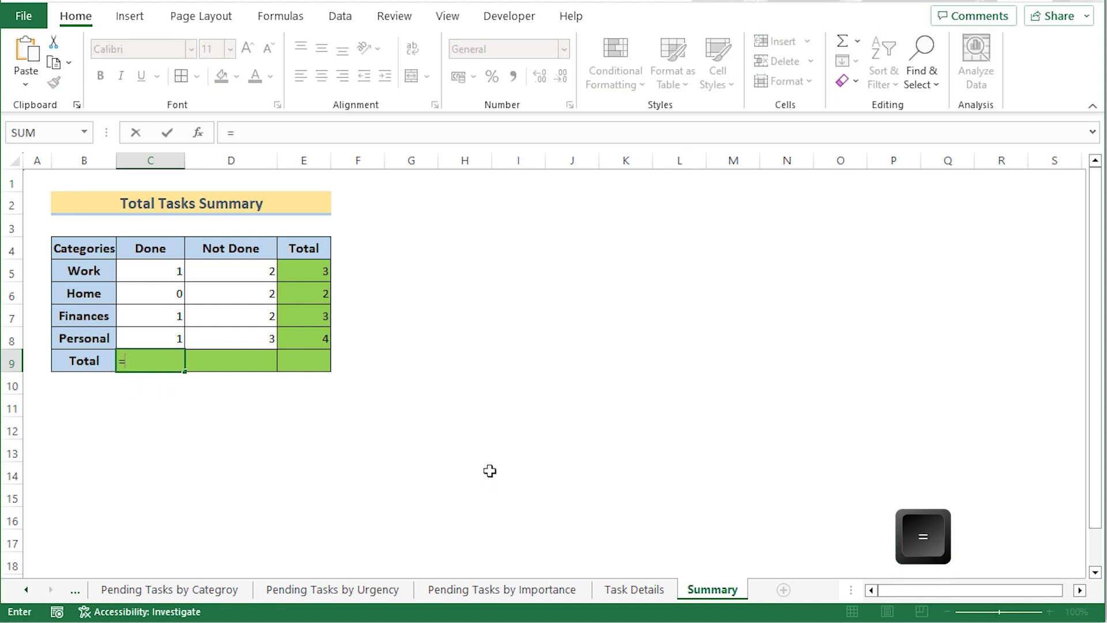
text(SUM()
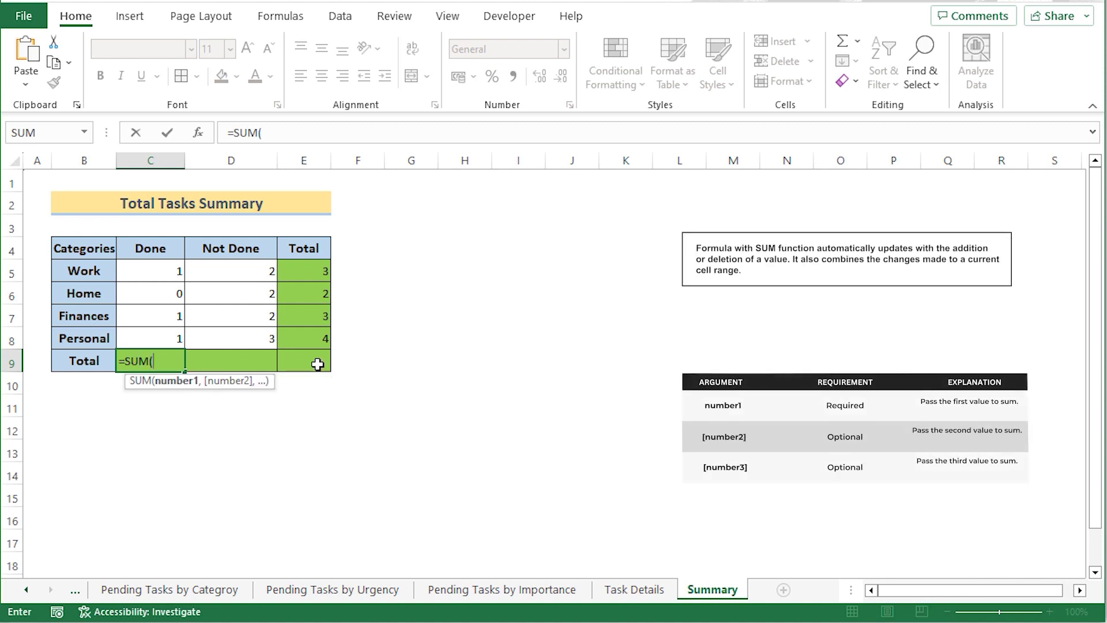
drag(138, 270, 178, 338)
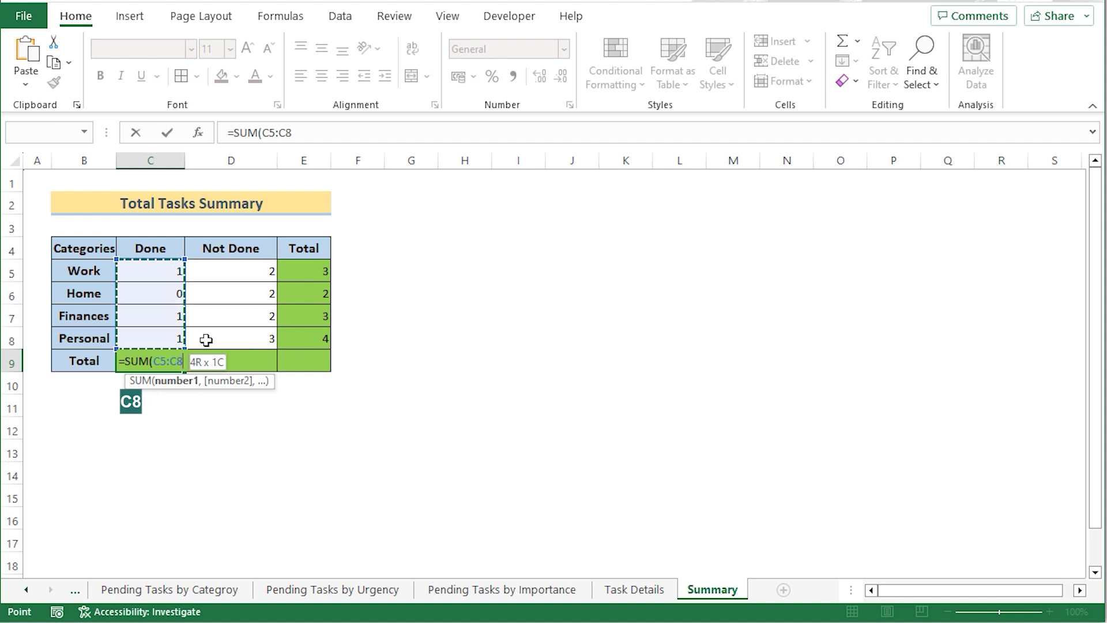
key(Return)
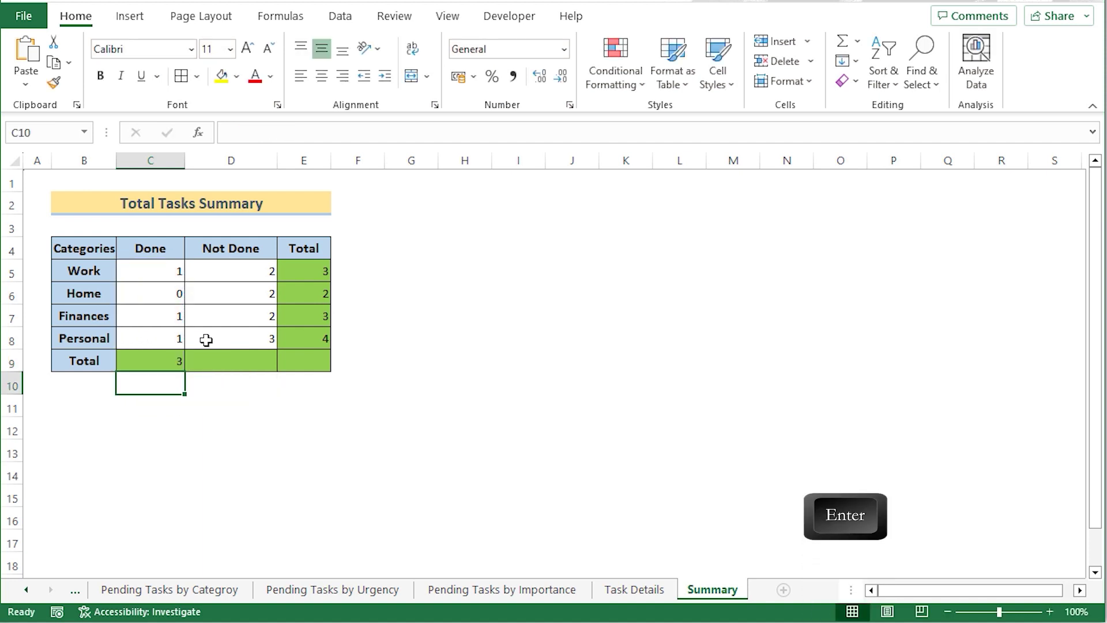
click(179, 359)
drag(185, 372, 268, 364)
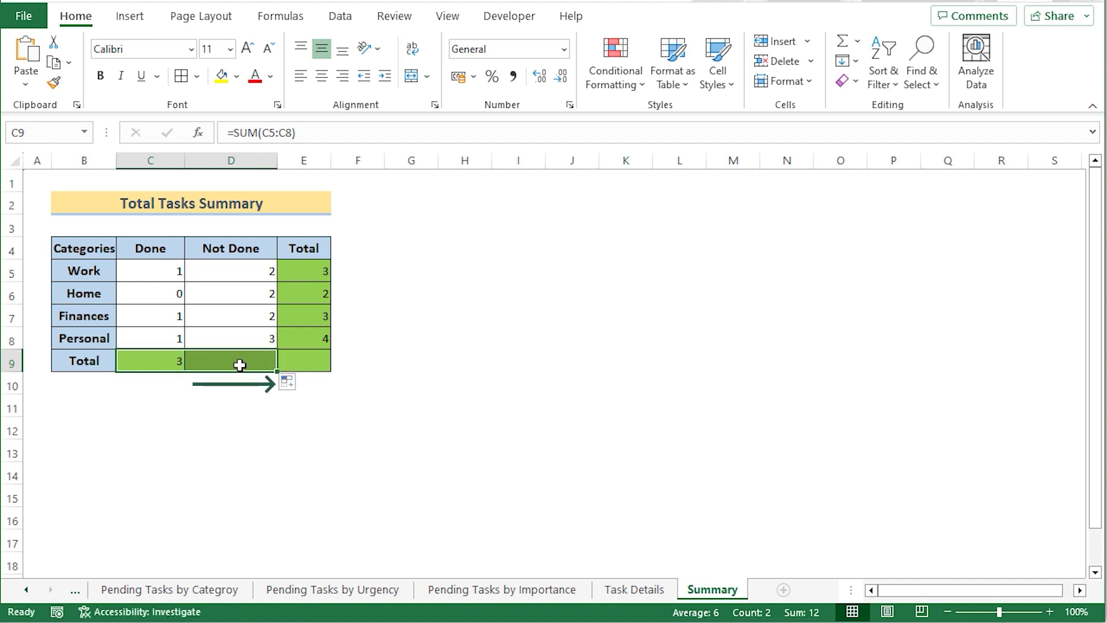
Step: Enter a SUM formula over E5:E8 in E9 as the grand total of the summary table
click(309, 356)
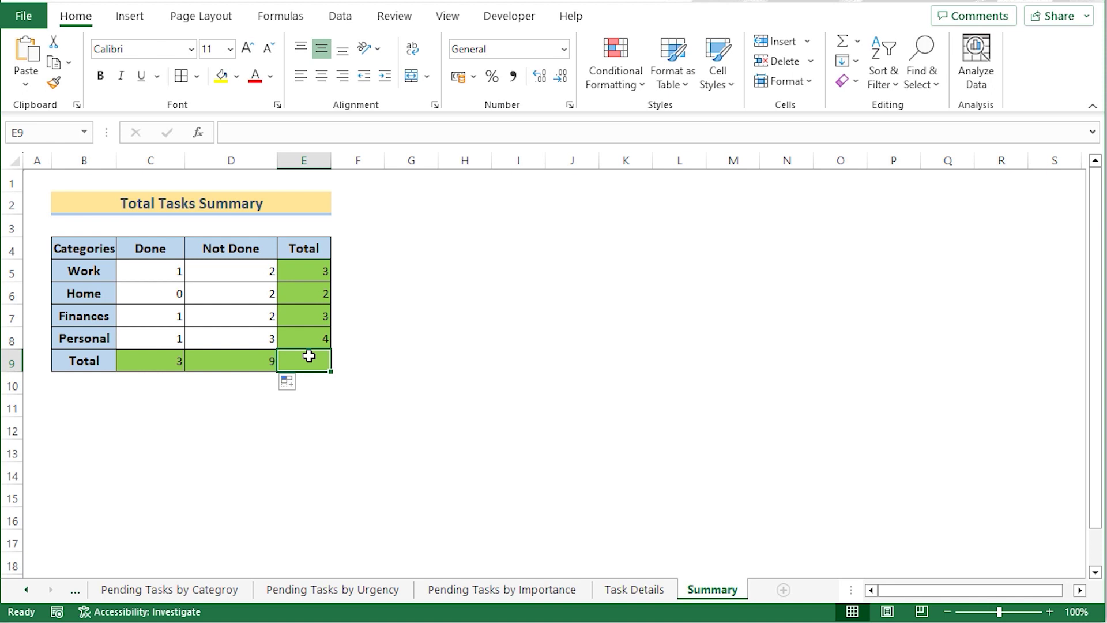
double_click(309, 356)
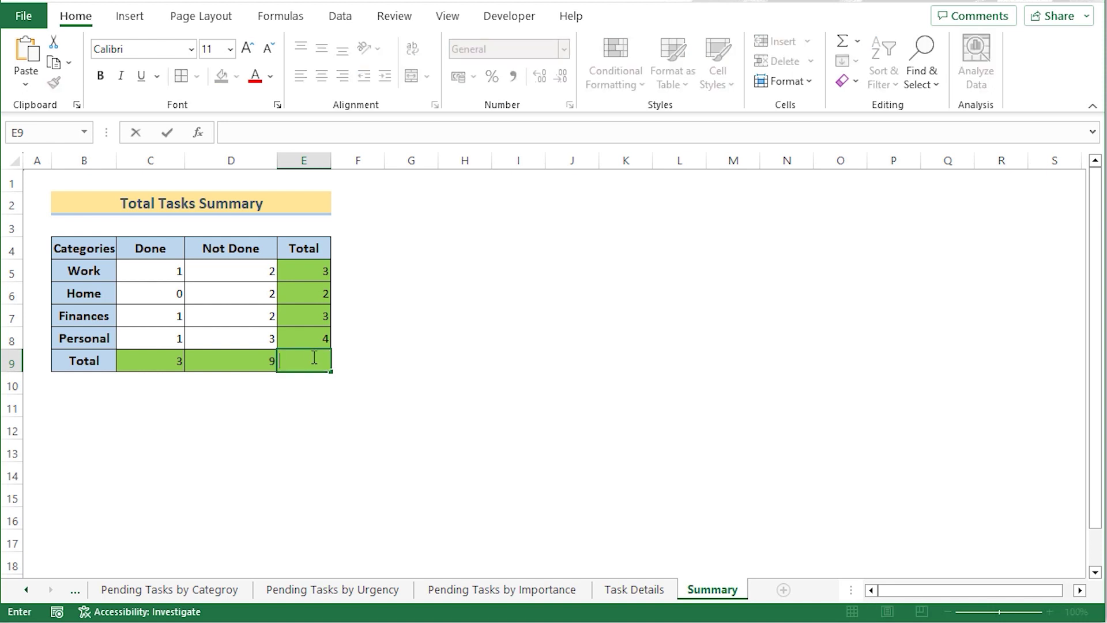
text(=SUM()
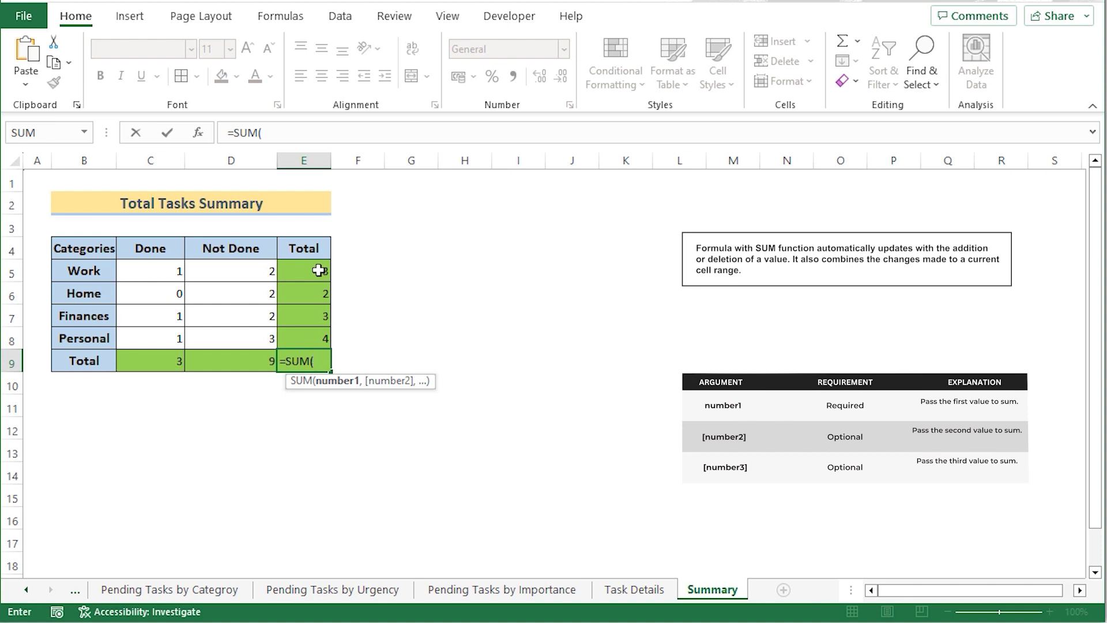
drag(318, 270, 322, 335)
key(Return)
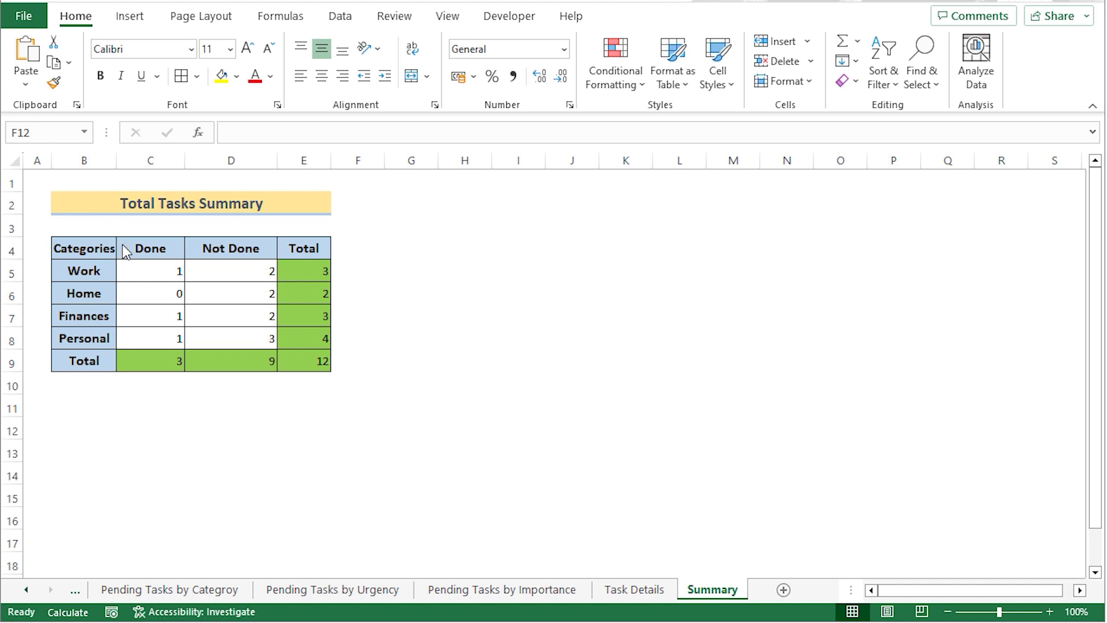
Step: Insert a 2-D clustered column chart from the whole summary table, B4:E9
click(84, 248)
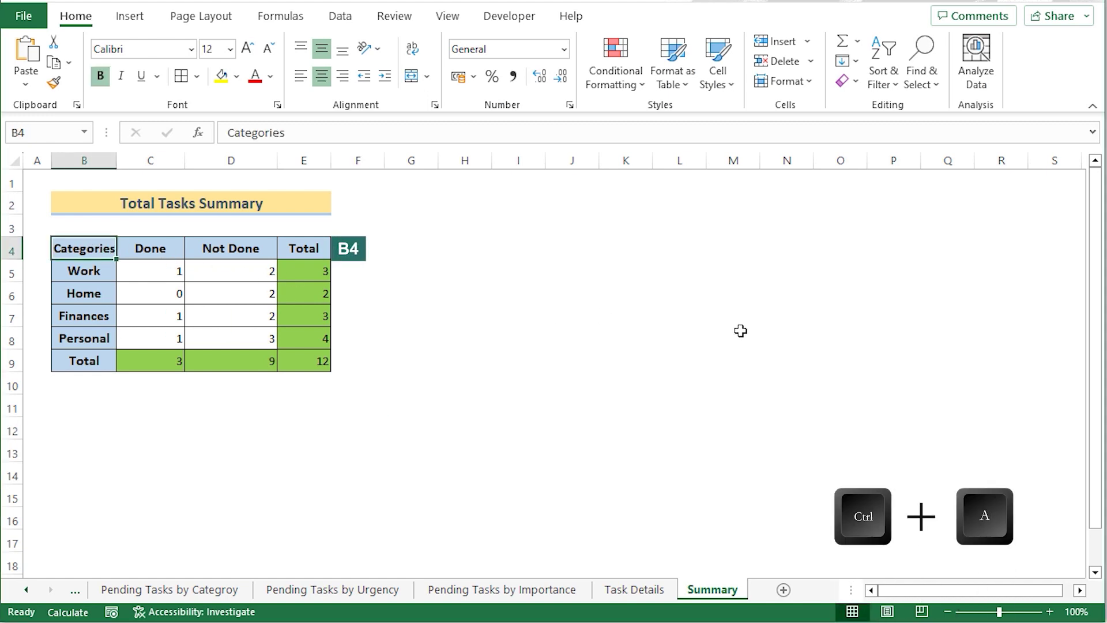
key(ctrl+a)
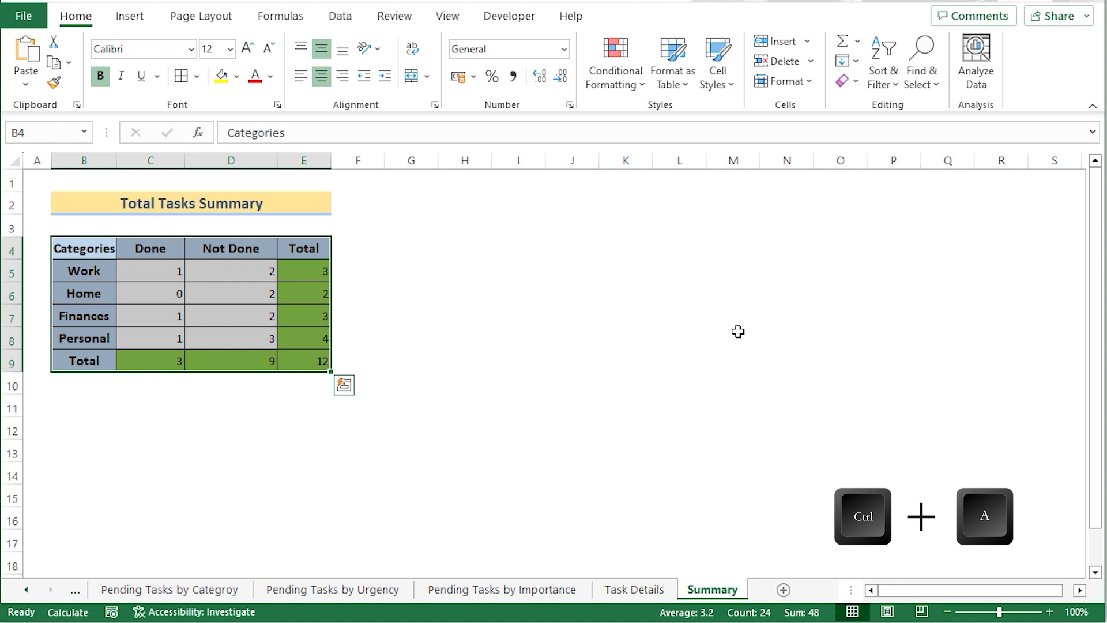
click(146, 20)
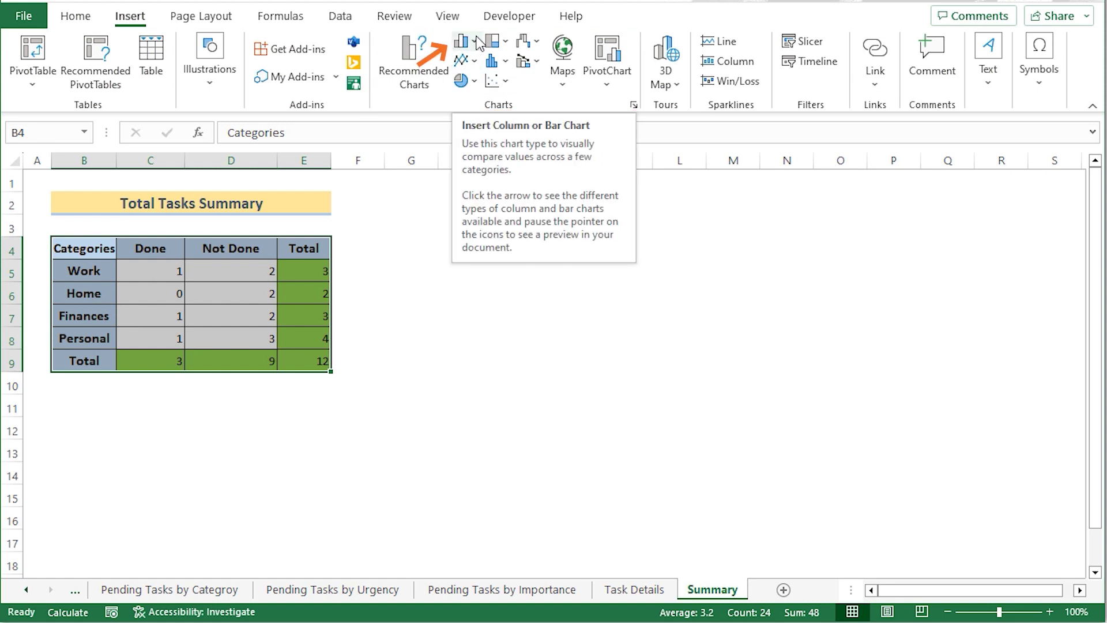
click(478, 43)
click(466, 99)
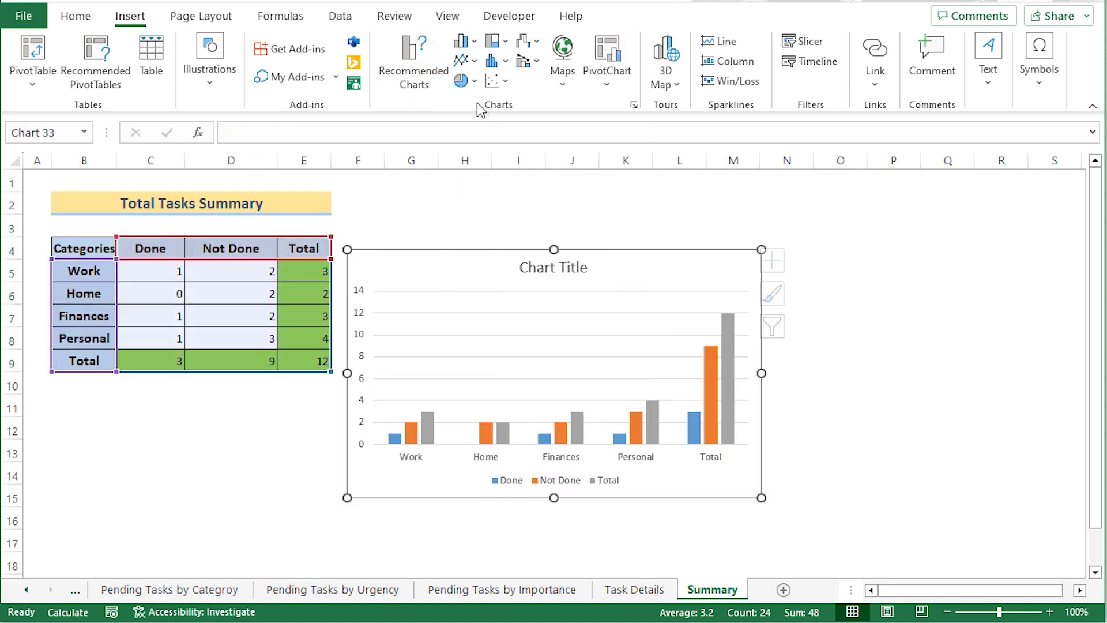
Step: Move the column chart below and to the right of the table, widening it to span columns G to S and shortening it to rows 9 to 18
drag(432, 249, 600, 318)
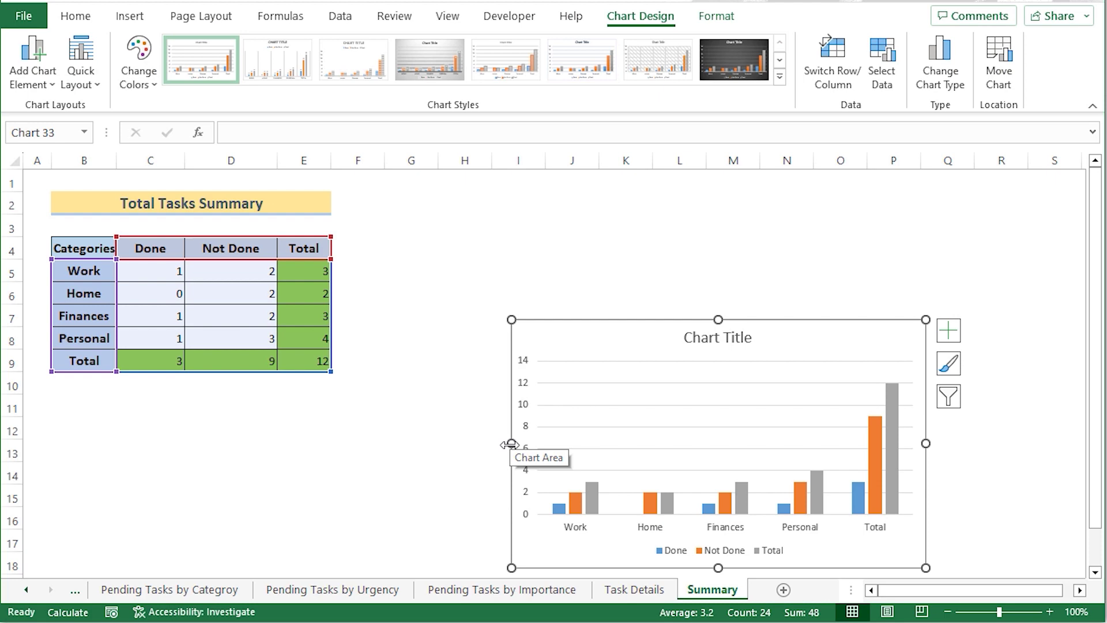
drag(507, 445, 419, 452)
drag(925, 441, 1041, 445)
drag(731, 316, 731, 348)
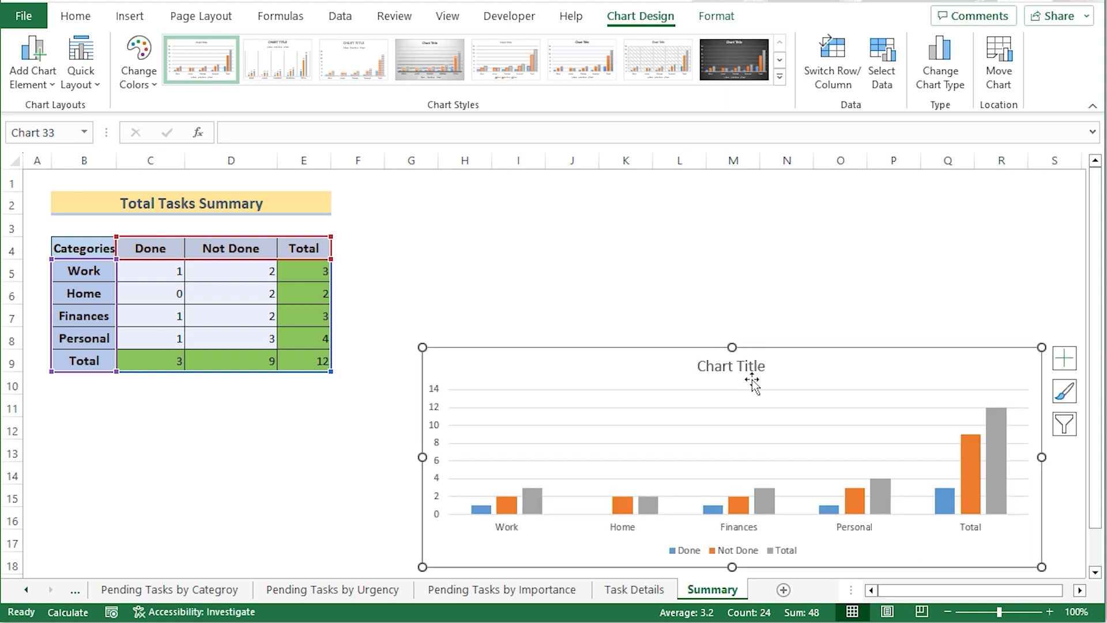
Step: Change the column chart's title to Task Summary
click(753, 366)
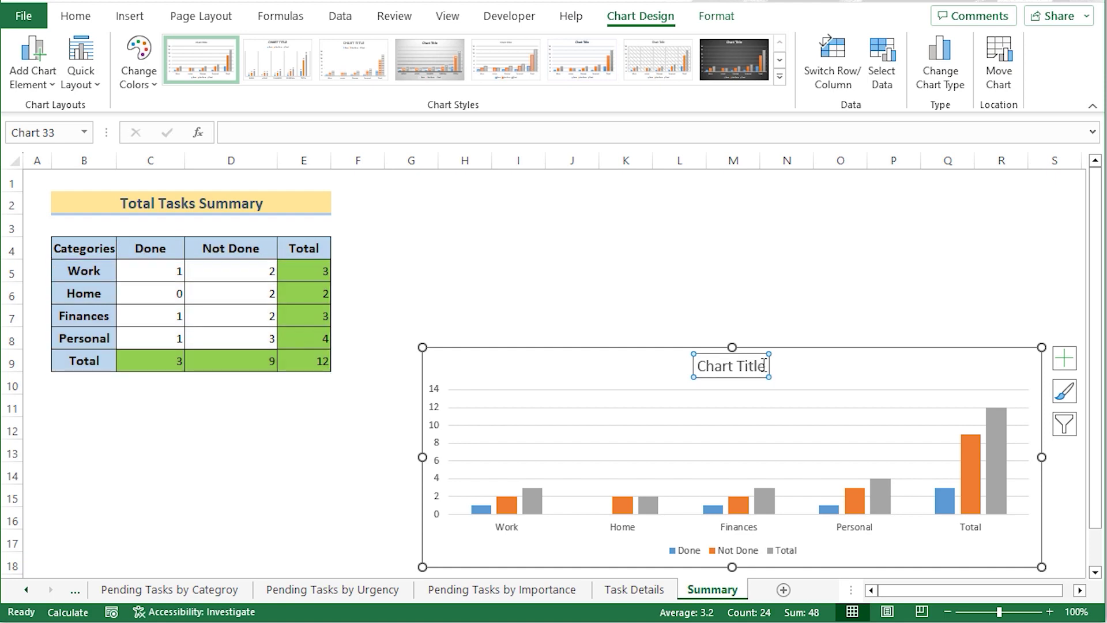
drag(765, 365, 698, 368)
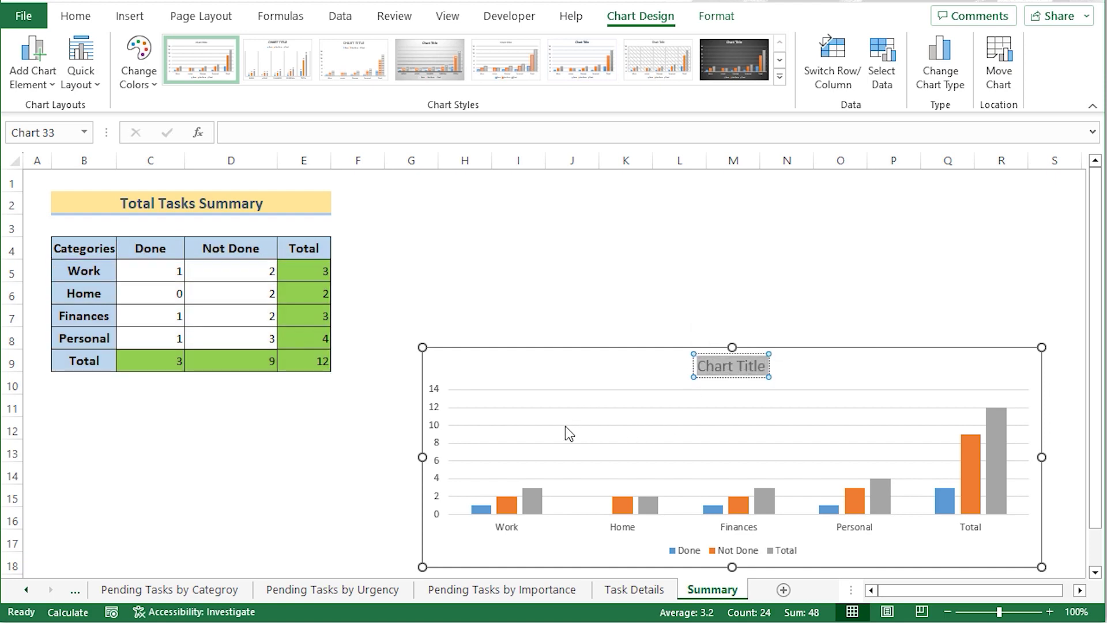
text(T)
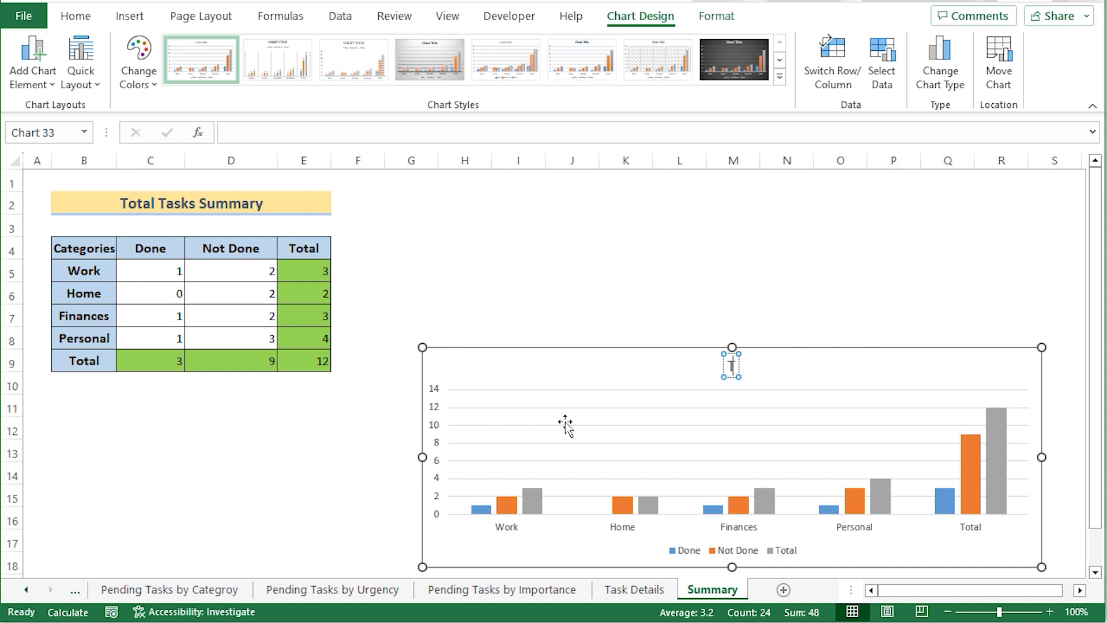
text(ask Summary)
click(638, 314)
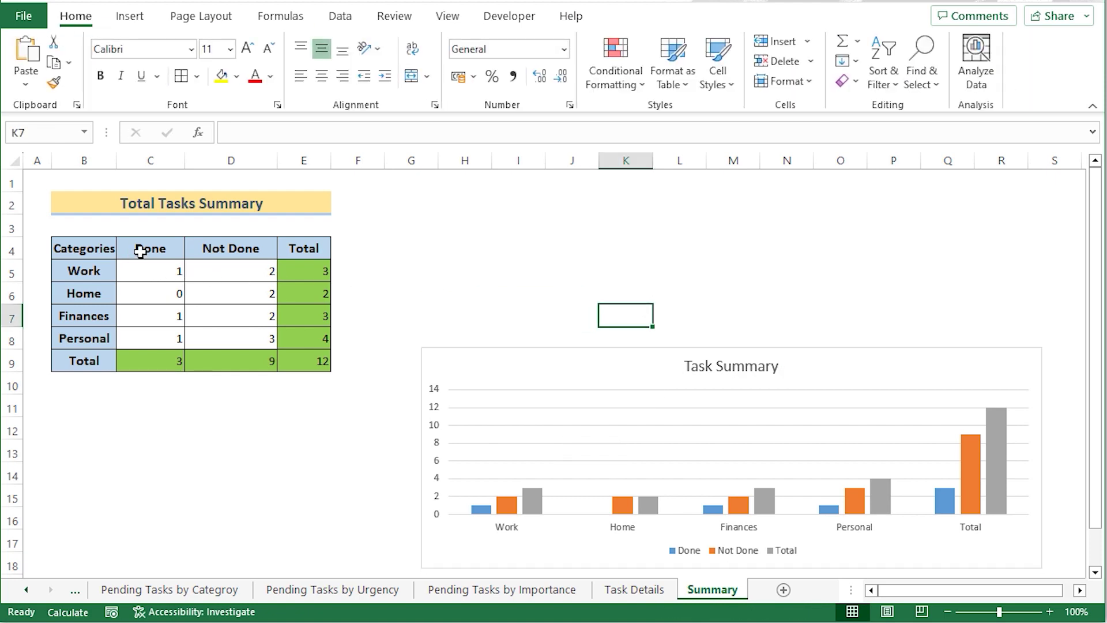
Step: Insert a 3-D pie chart from the categories and Done counts in B4:C8, and fit it at a smaller size directly above the Task Summary chart
click(92, 248)
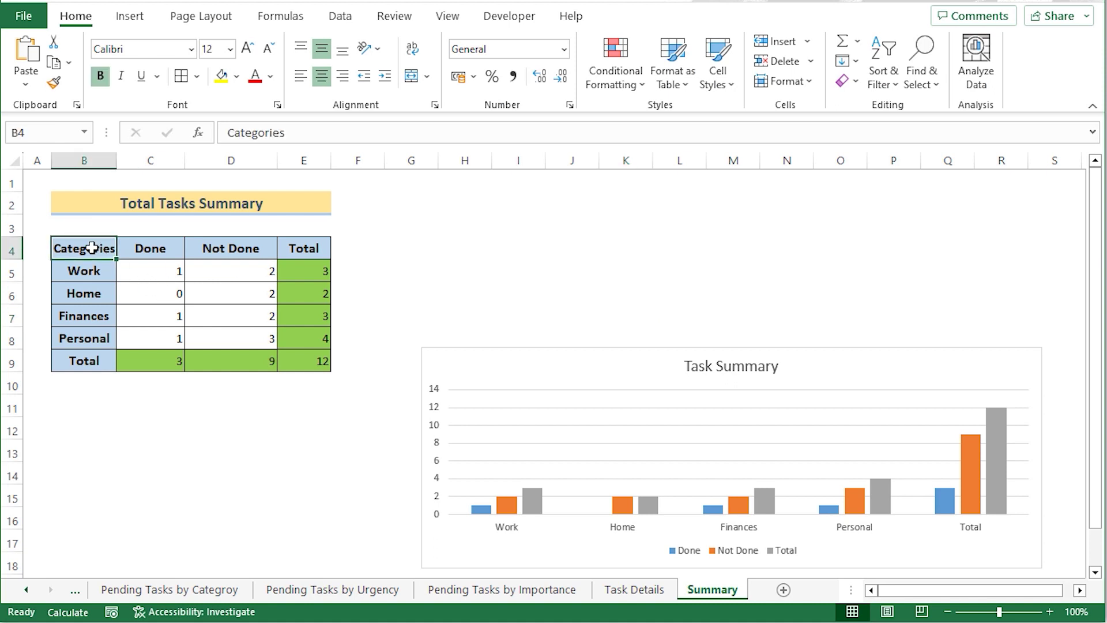
shift+click(157, 338)
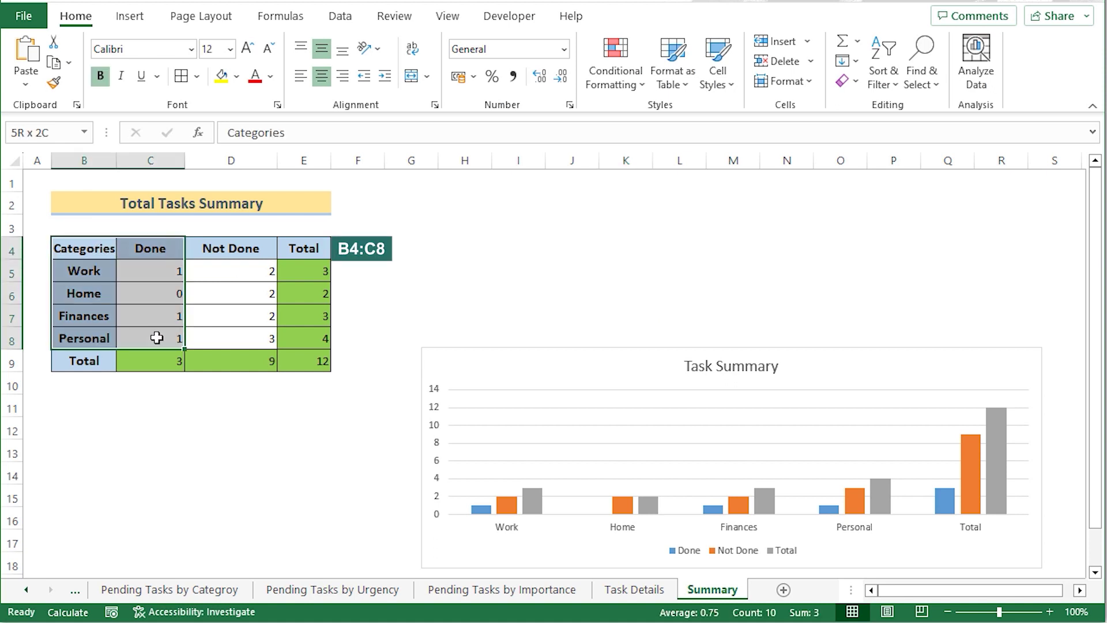
click(132, 17)
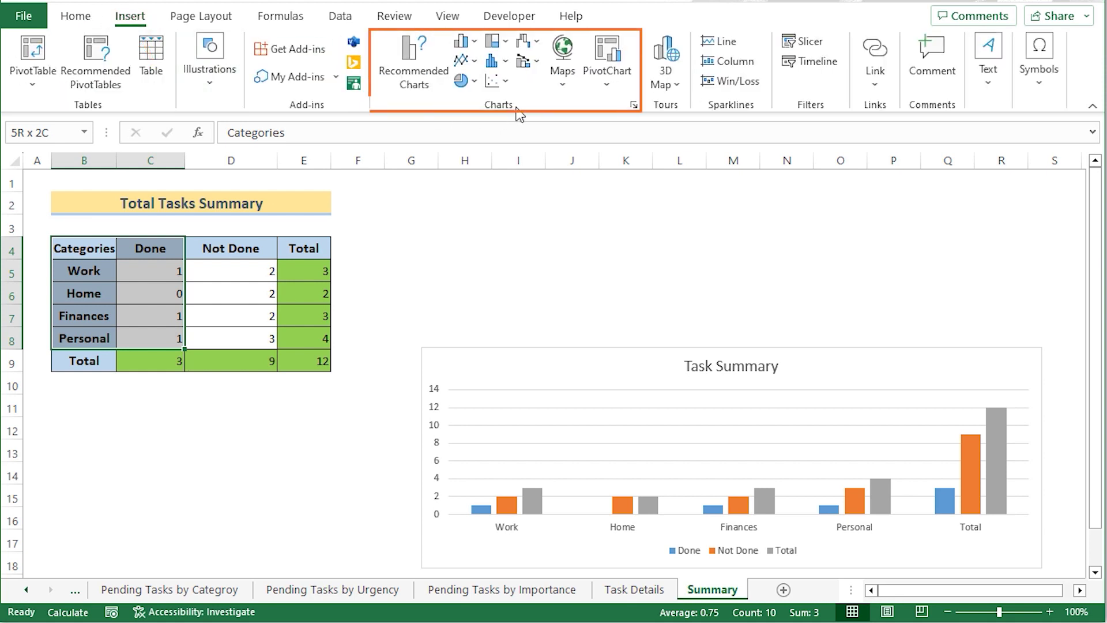
click(475, 82)
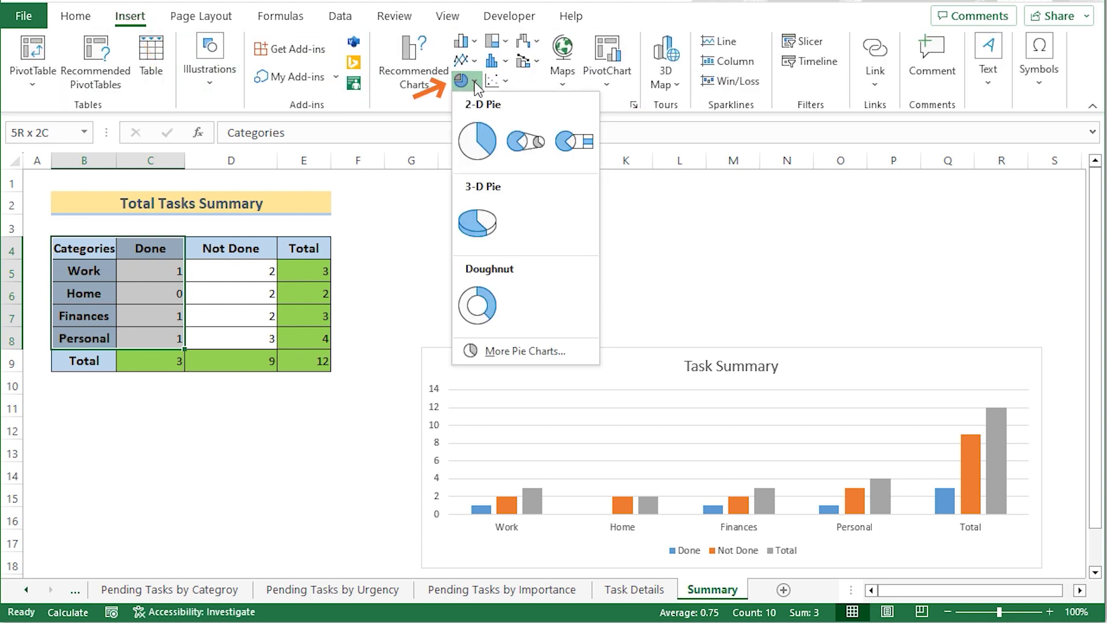
click(478, 229)
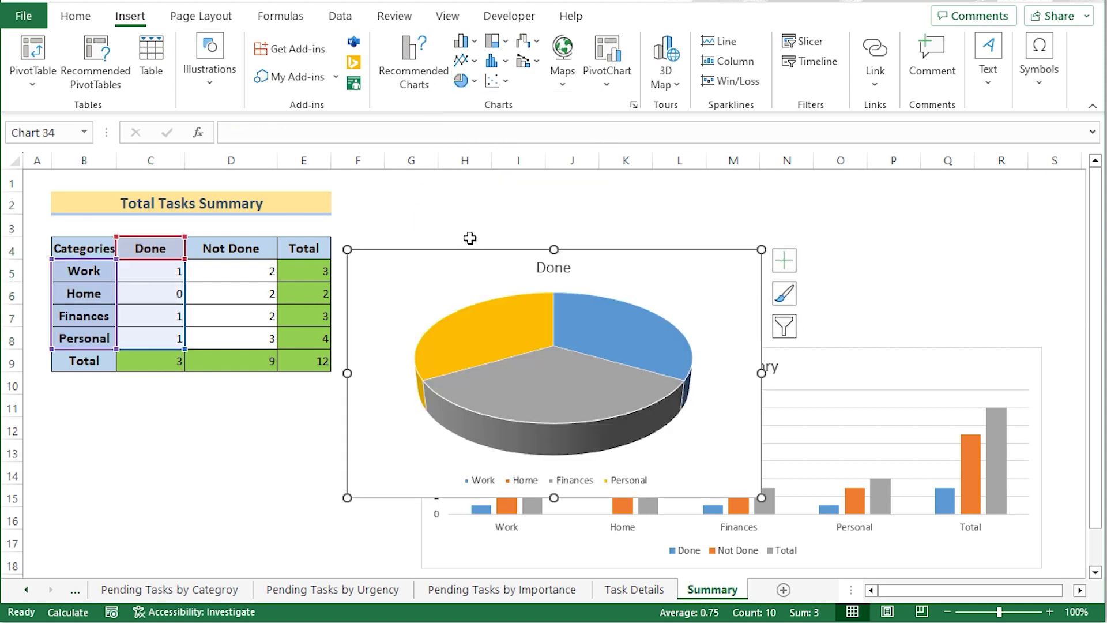
drag(347, 497, 417, 422)
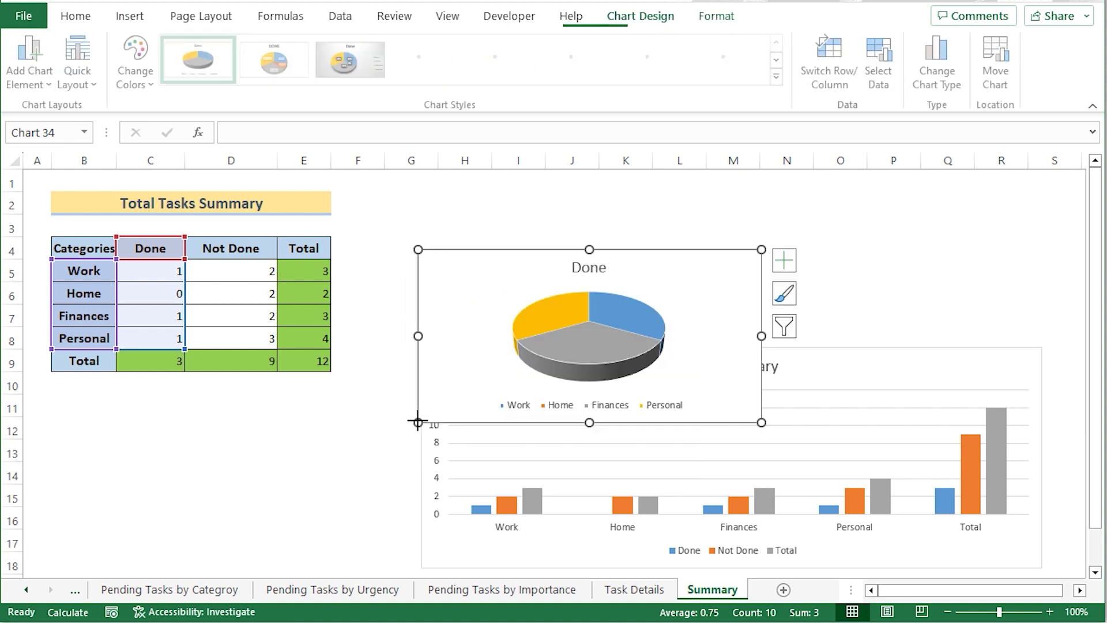
drag(619, 254, 622, 176)
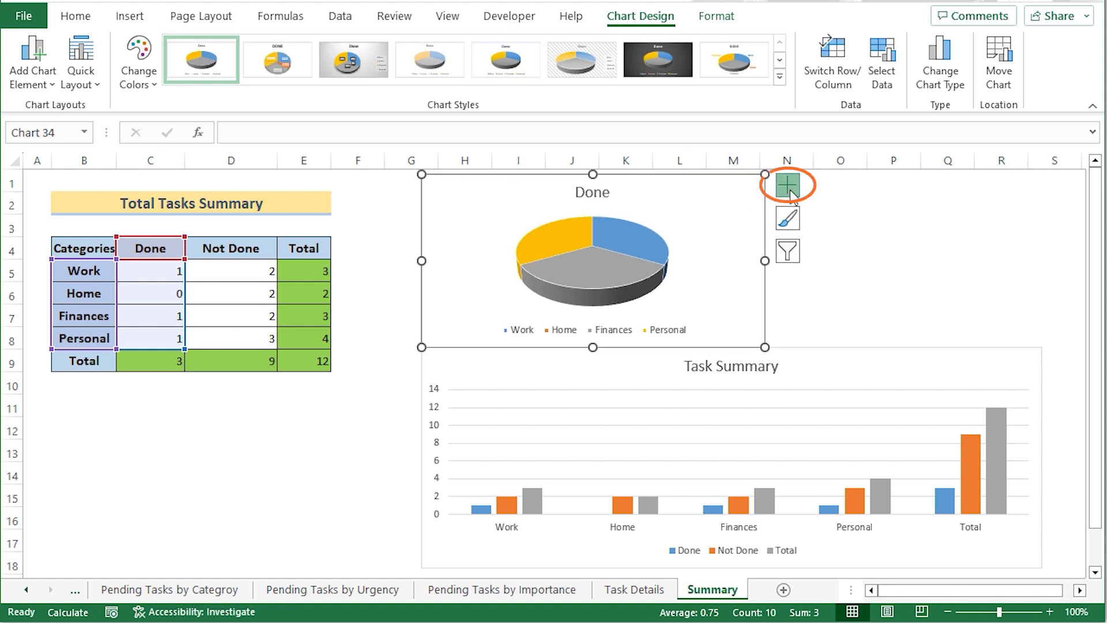
Step: Add data labels to the Done pie chart that show percentages instead of values
click(789, 190)
click(829, 223)
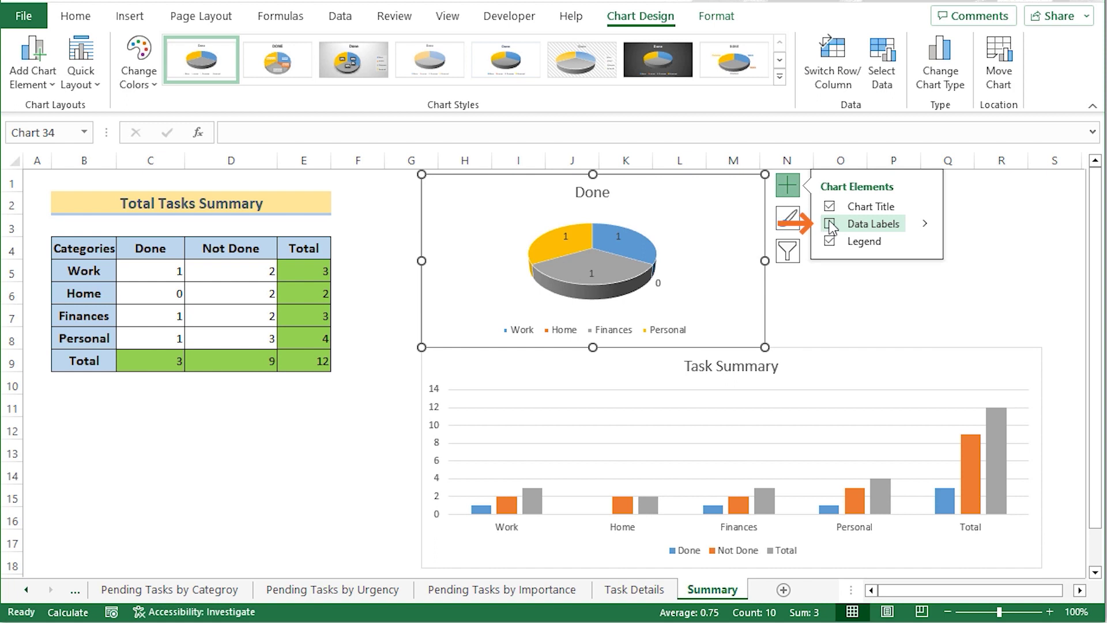
click(829, 224)
click(925, 224)
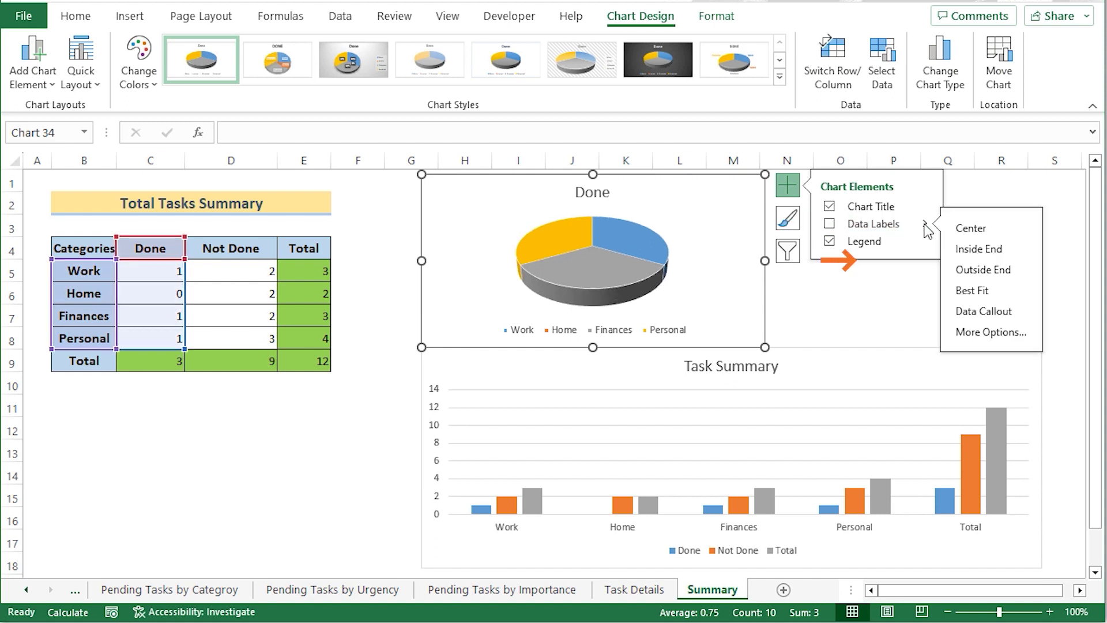
click(970, 330)
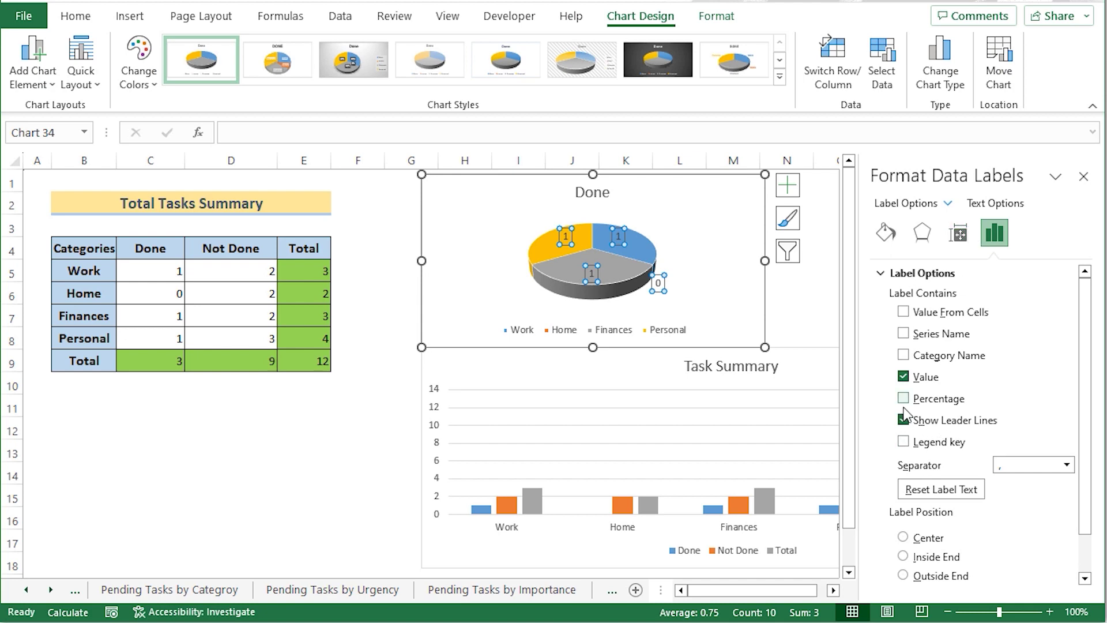
click(904, 398)
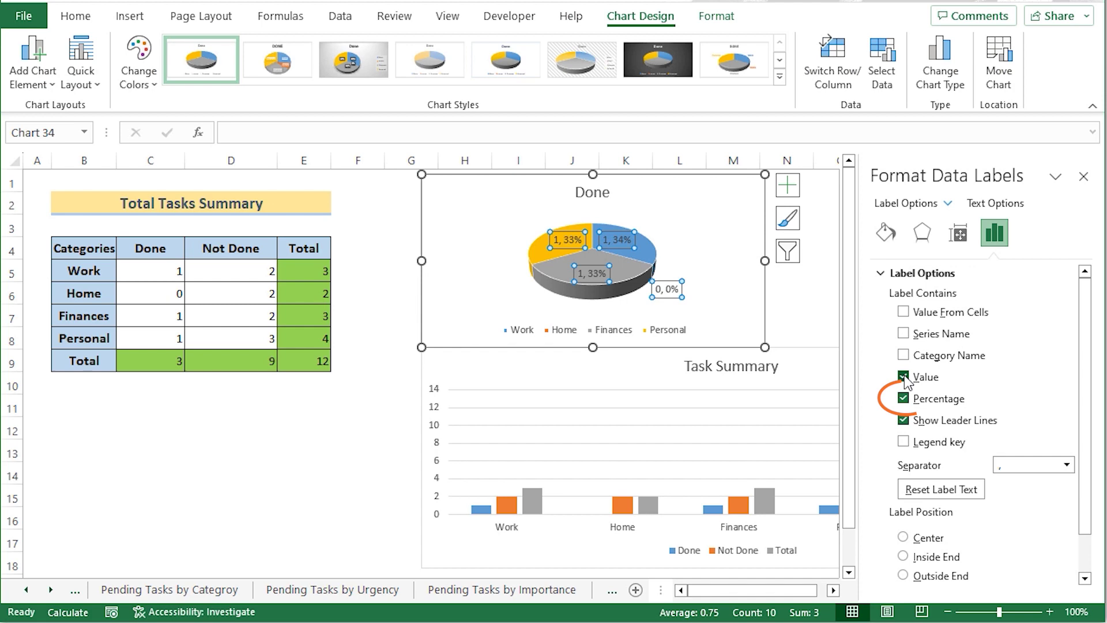
click(904, 376)
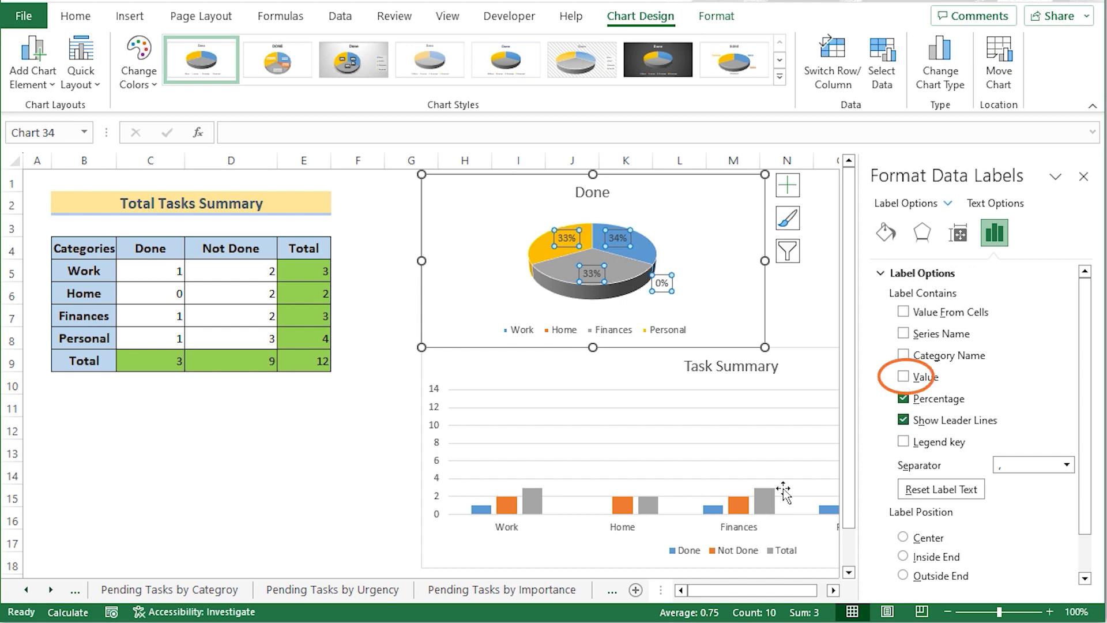
click(1083, 175)
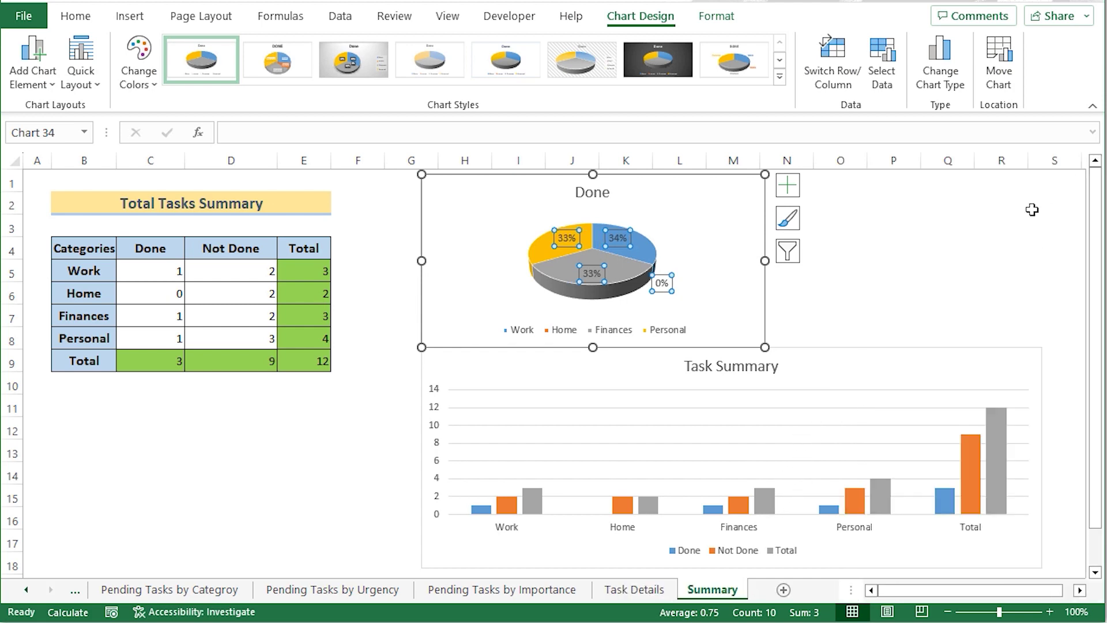
click(893, 265)
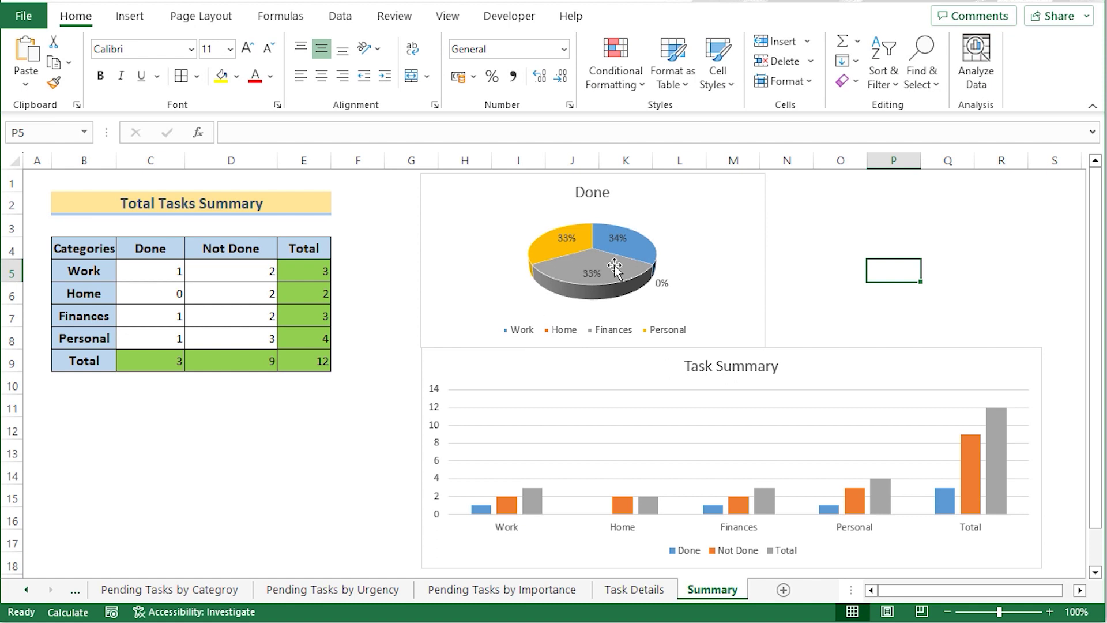
Step: Change the pie chart's title to Completed Task
click(596, 200)
double_click(577, 193)
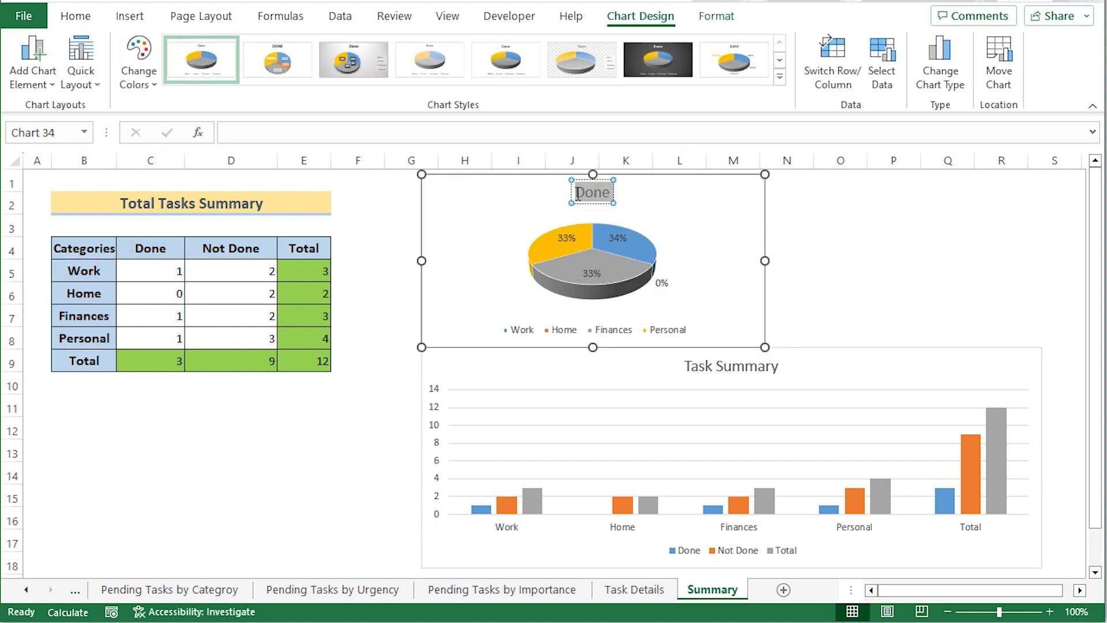
text(C)
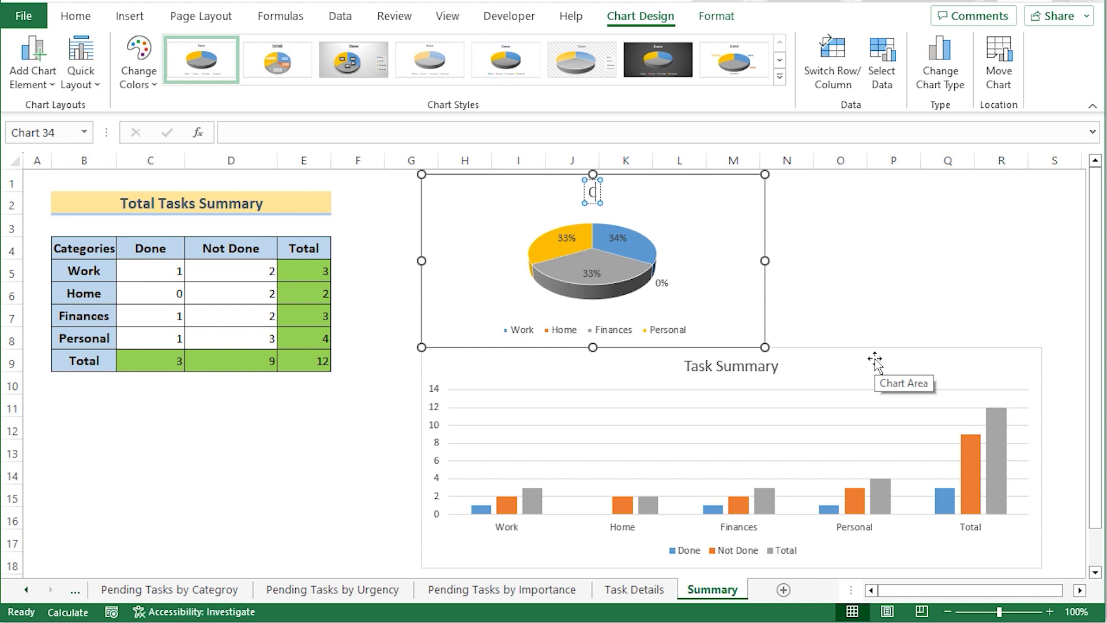
text(omp)
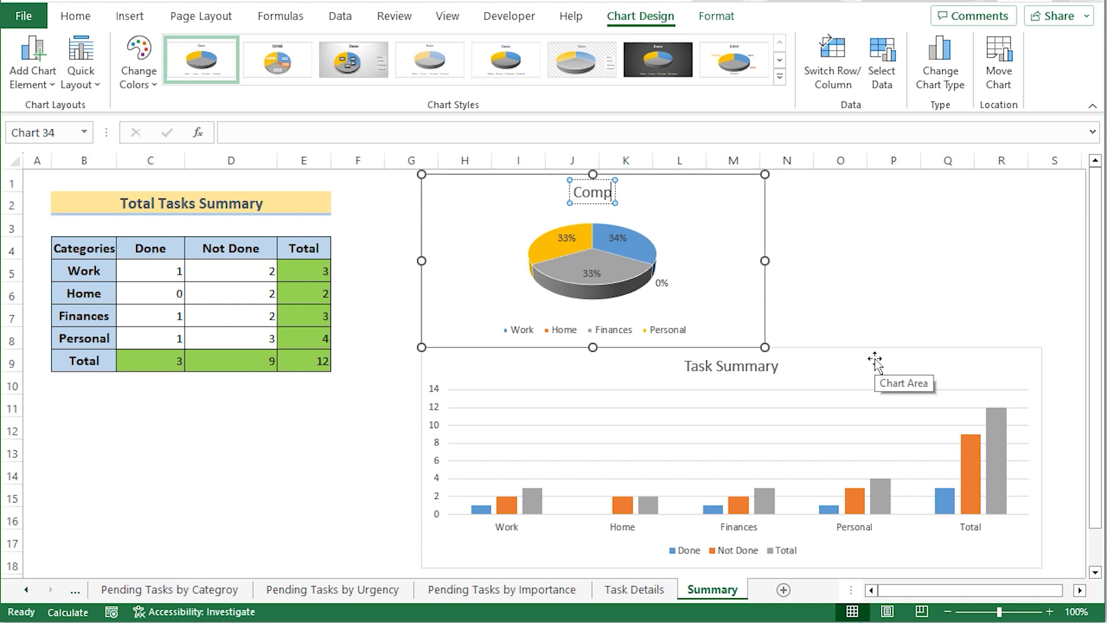
text(leted)
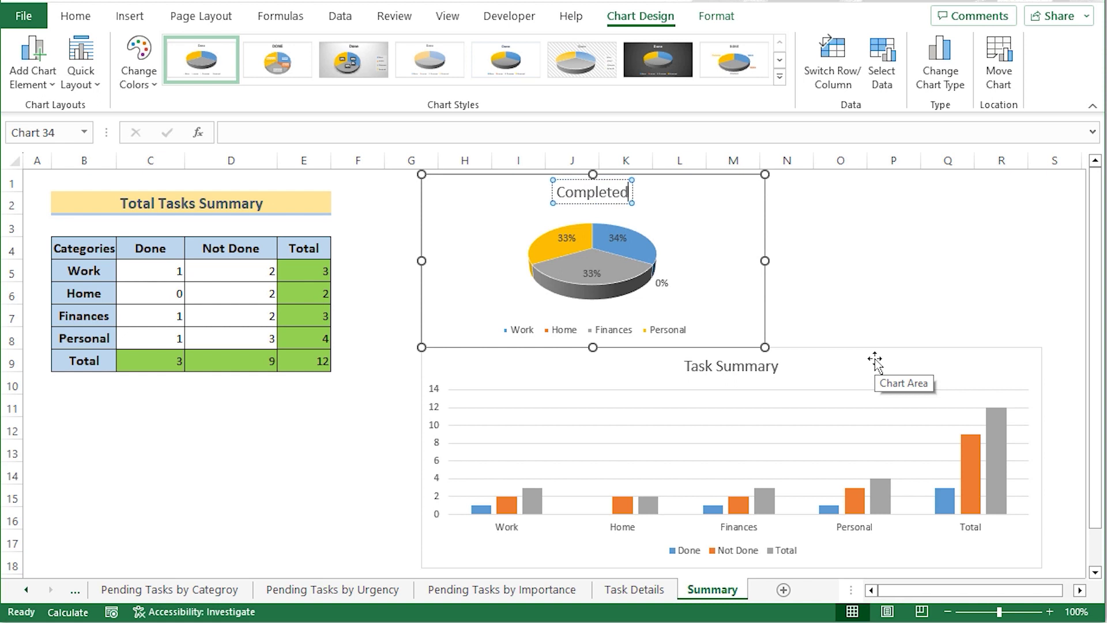
text( Task)
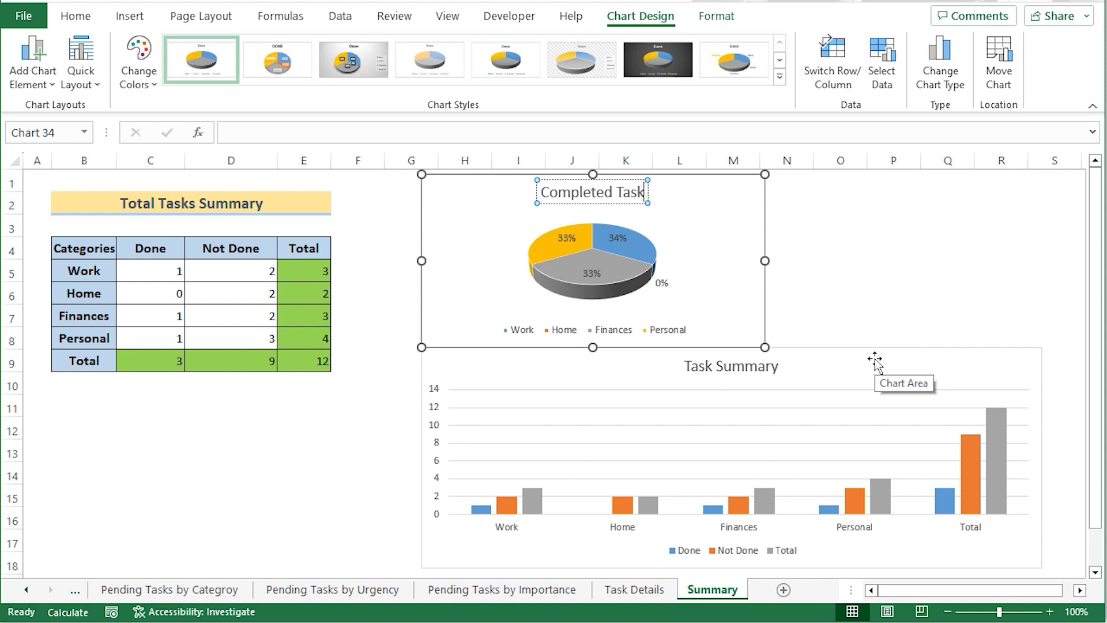
click(392, 402)
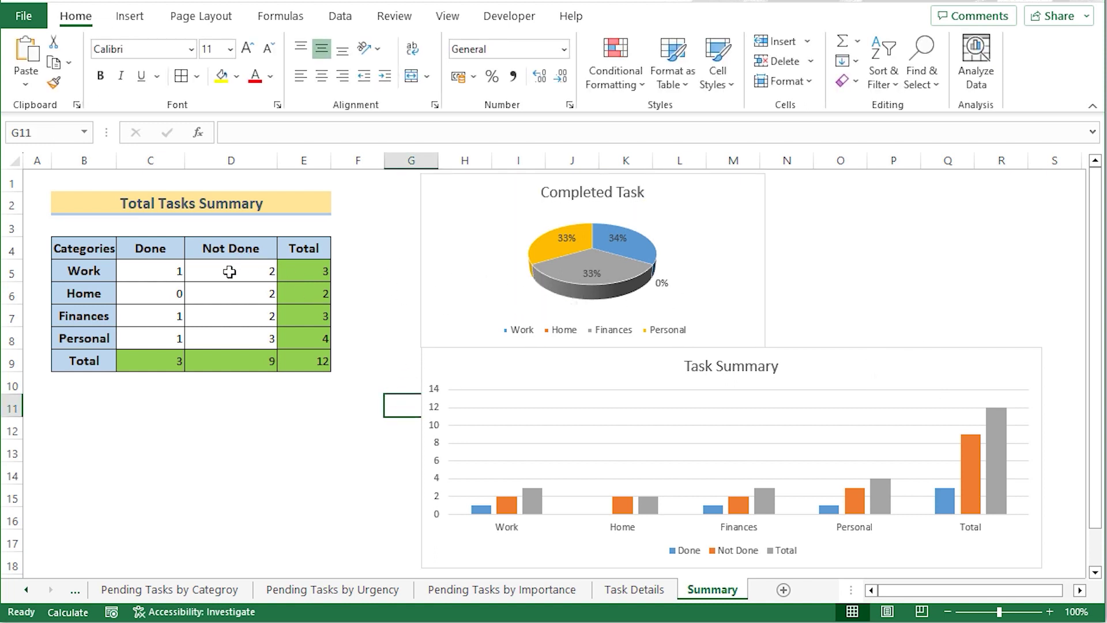
Step: Insert a 3-D pie chart from the categories in B4:B8 and Not Done counts in D4:D8, and fit it beside the Completed Task chart
click(94, 249)
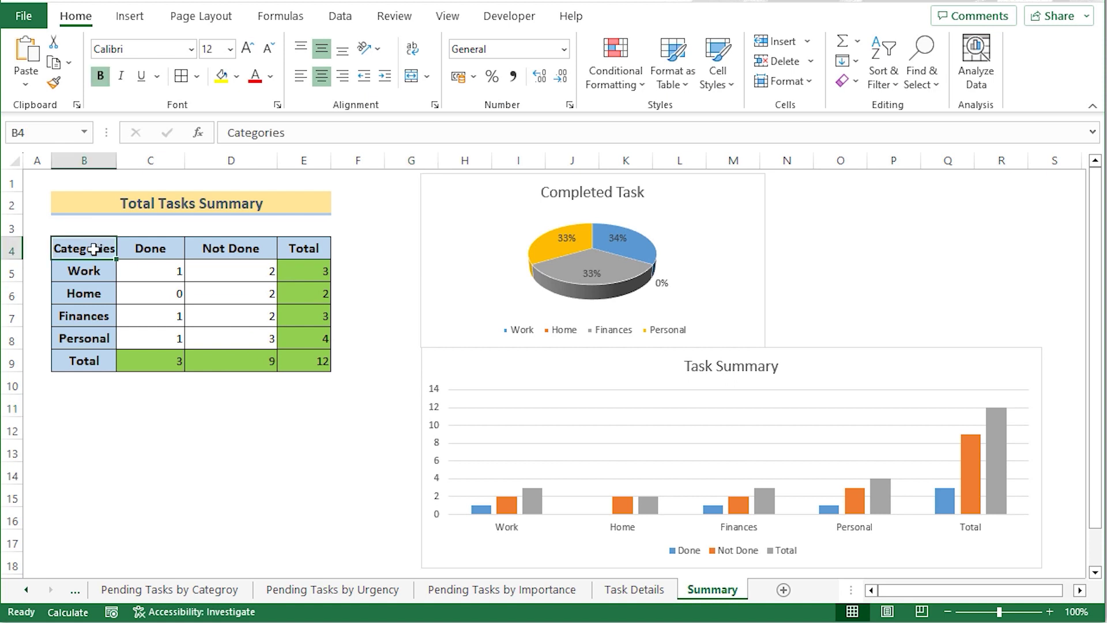
shift+click(224, 344)
ctrl+click(152, 248)
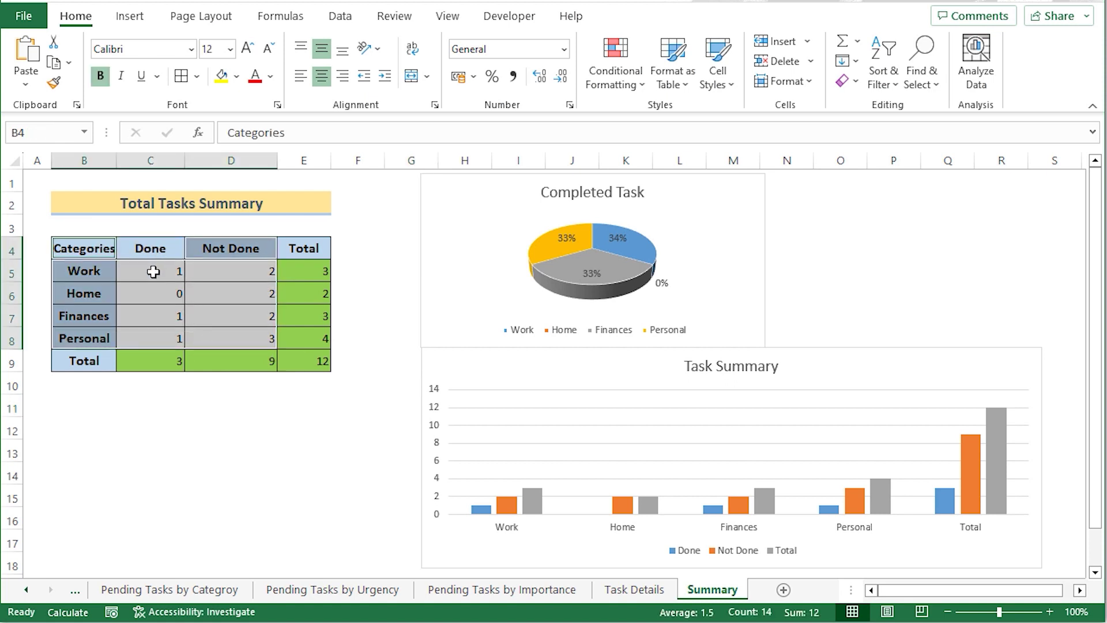
ctrl+click(154, 271)
ctrl+click(152, 293)
ctrl+click(151, 321)
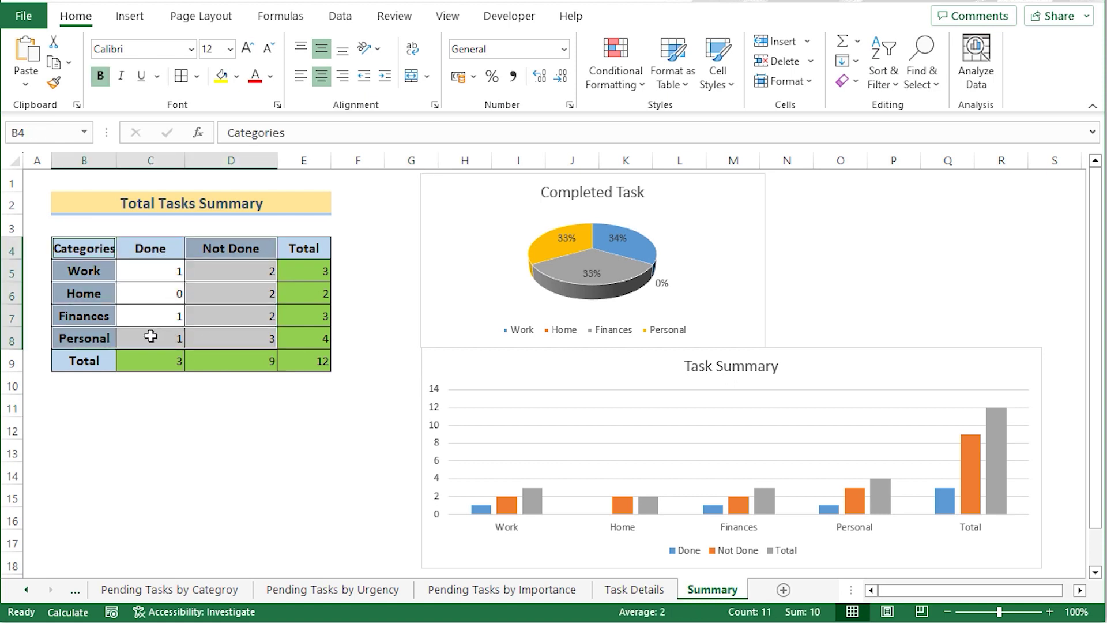
ctrl+click(151, 336)
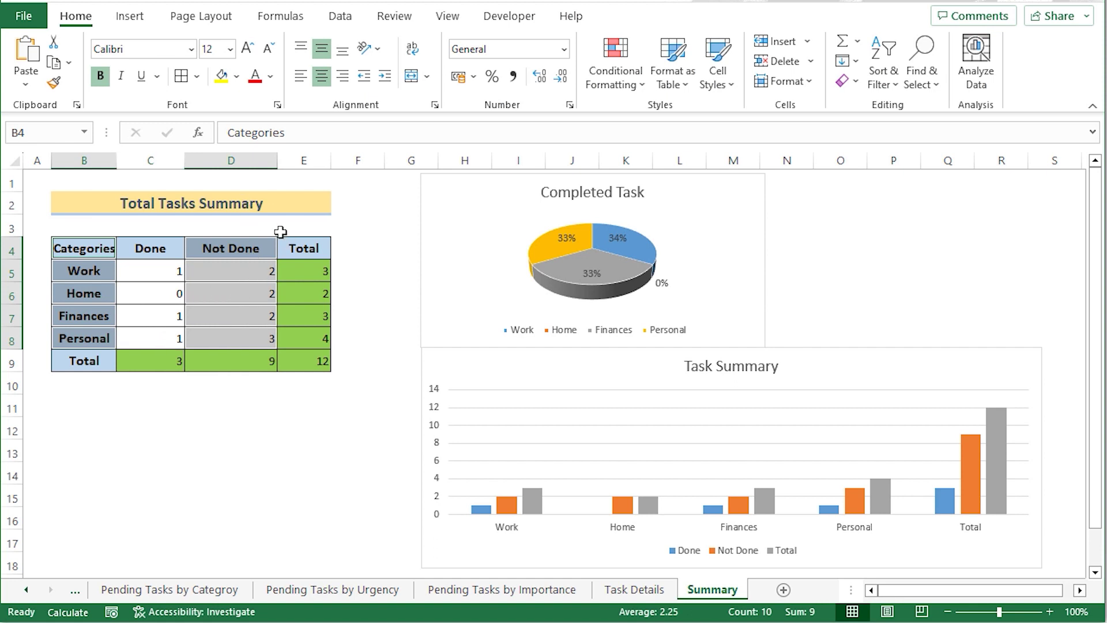
click(130, 17)
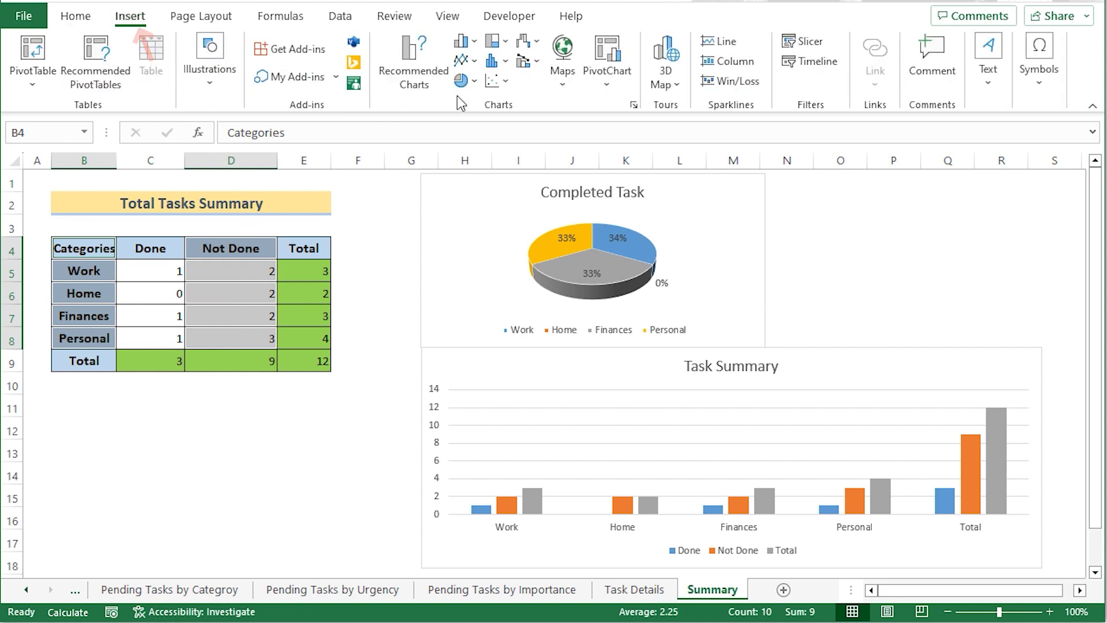
click(474, 81)
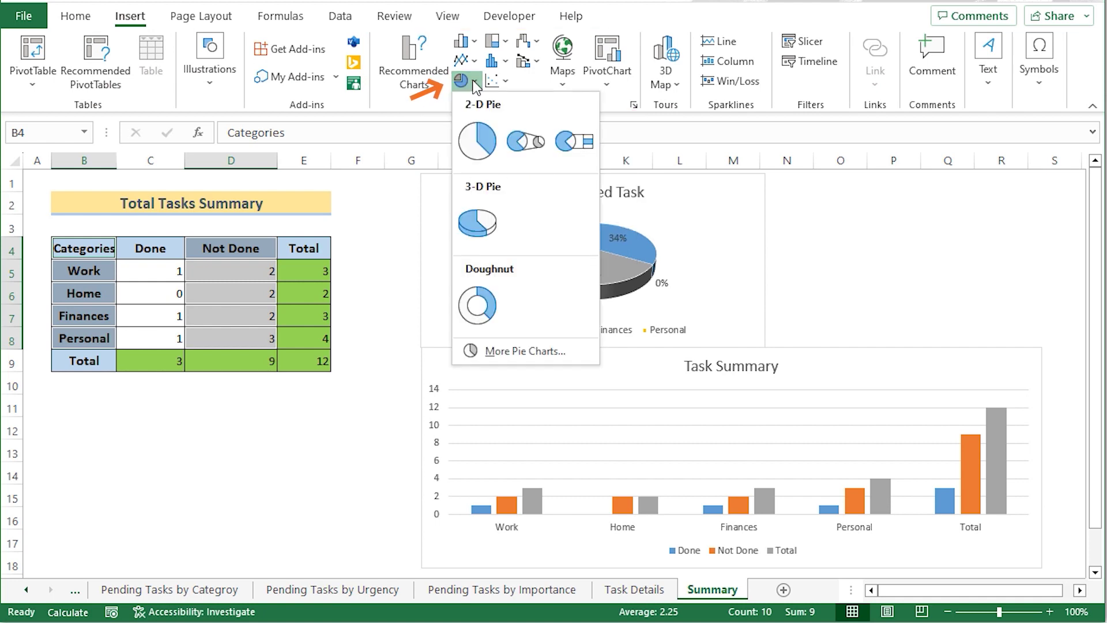
click(477, 222)
drag(347, 495, 412, 425)
drag(412, 425, 428, 419)
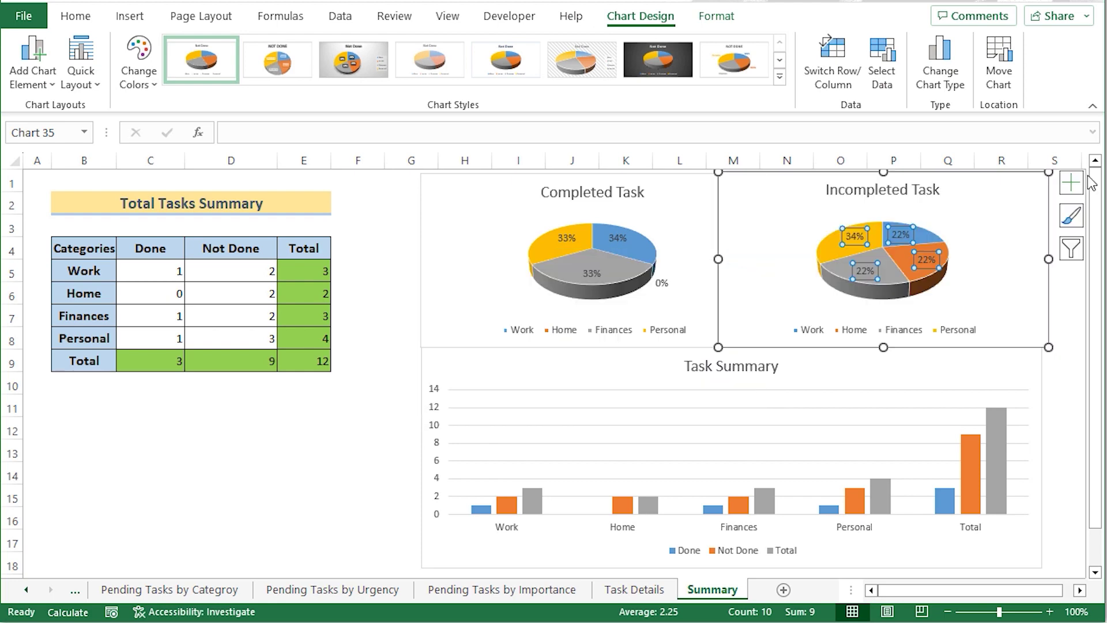
key(Escape)
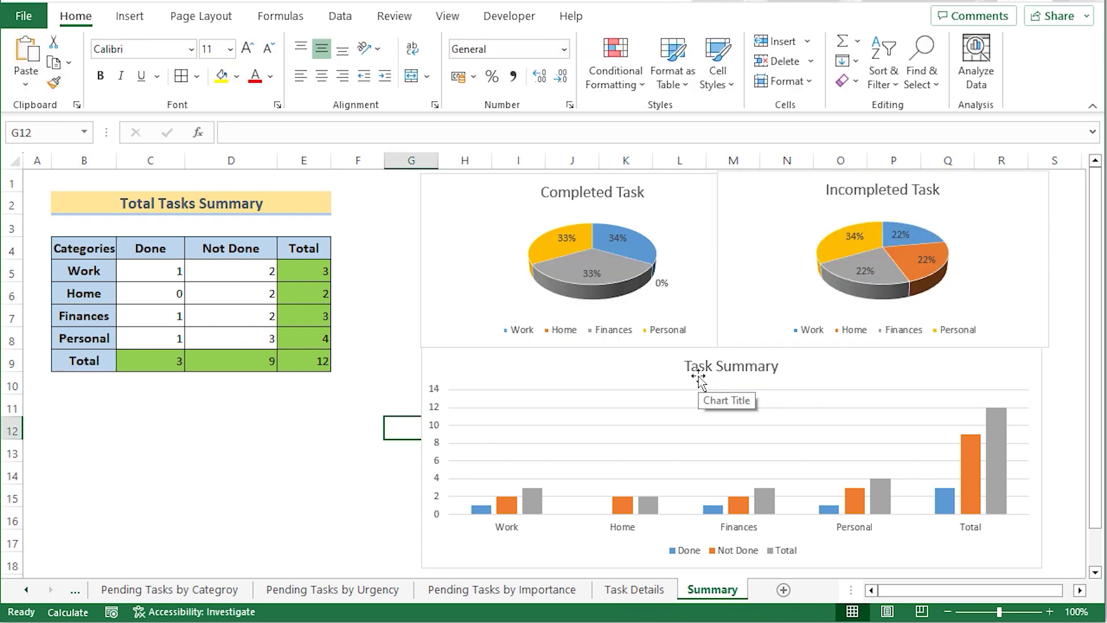